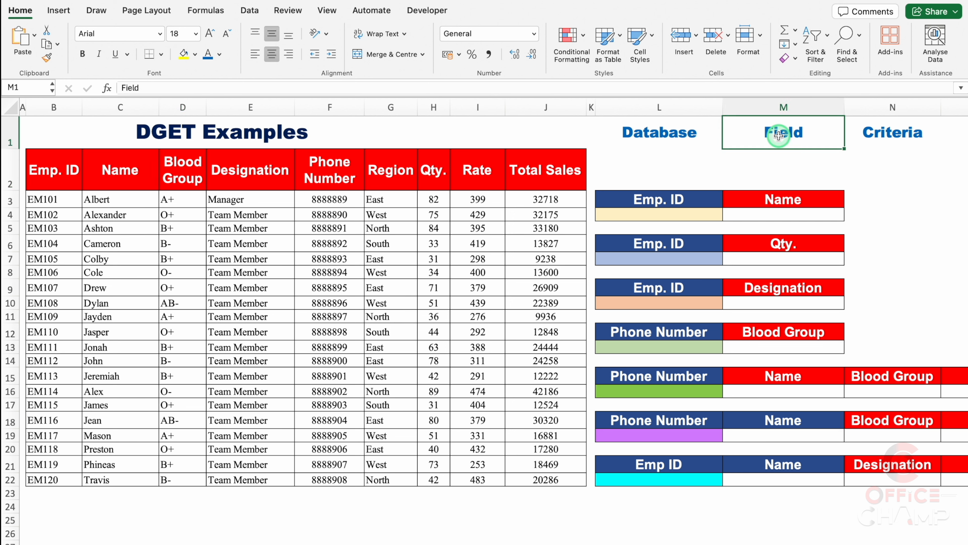
Examine the table's column headers, the Criteria heading and the first Emp. ID lookup block in L3:L4
{"action": "left_click", "coordinate": [45, 169]}
{"action": "left_click", "coordinate": [115, 169]}
{"action": "left_click", "coordinate": [185, 171]}
{"action": "left_click", "coordinate": [249, 170]}
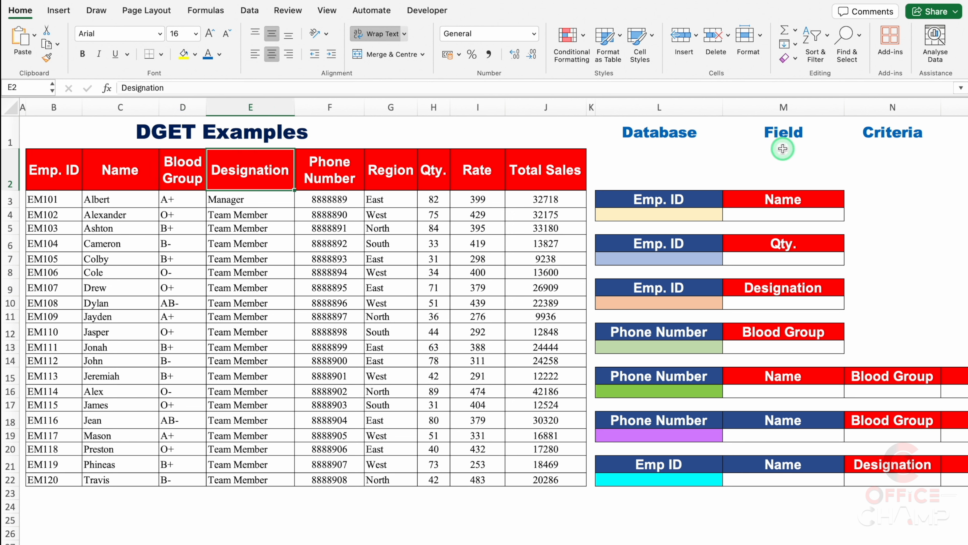
{"action": "left_click", "coordinate": [890, 134]}
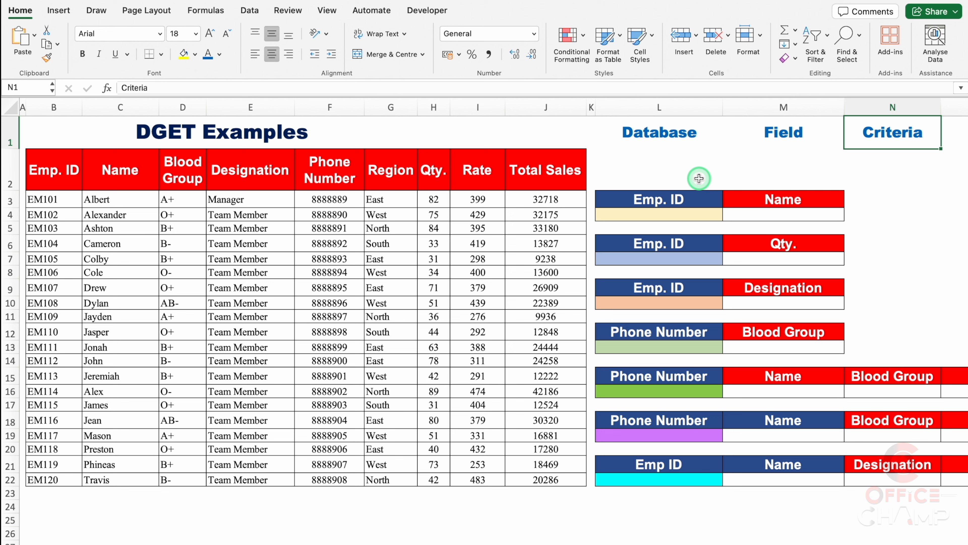
{"action": "left_click", "coordinate": [690, 198]}
{"action": "left_click", "coordinate": [686, 214]}
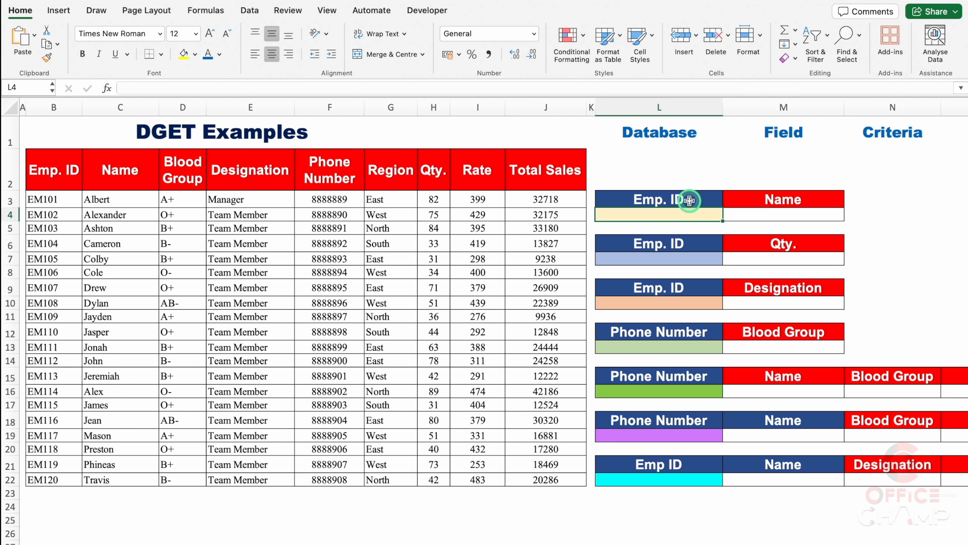
{"action": "left_click", "coordinate": [702, 201]}
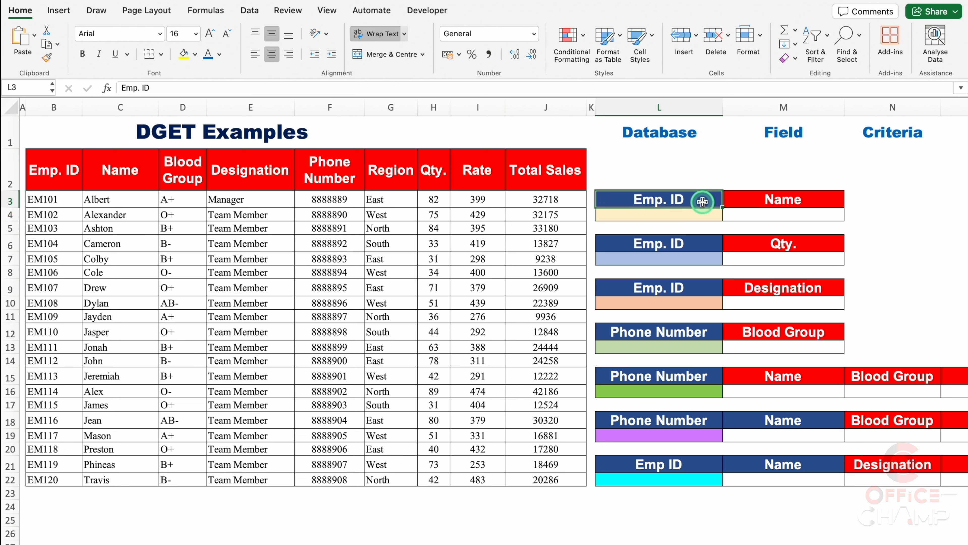
Enter the employee ID from B3 as the lookup value in L4, under the first Emp. ID header
{"action": "left_click", "coordinate": [677, 216]}
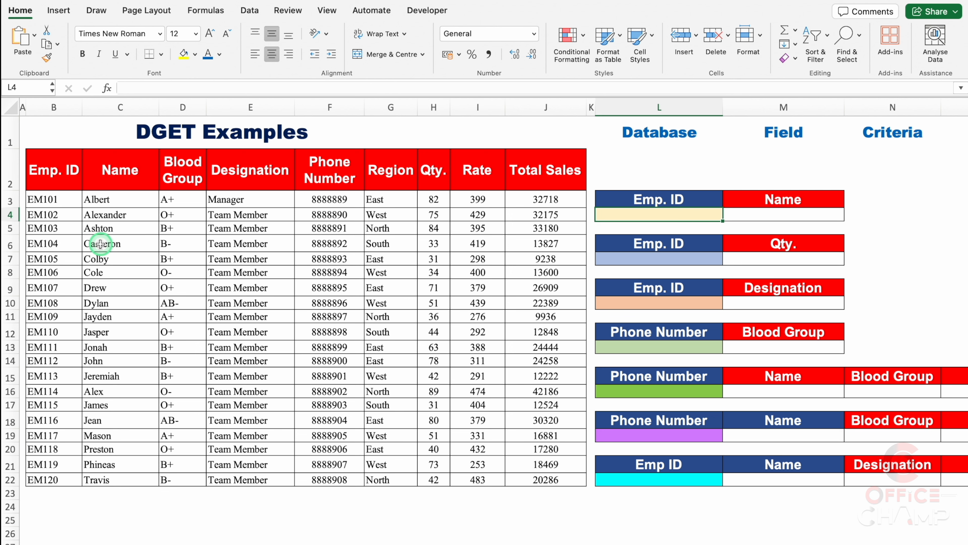
{"action": "type", "text": "EM"}
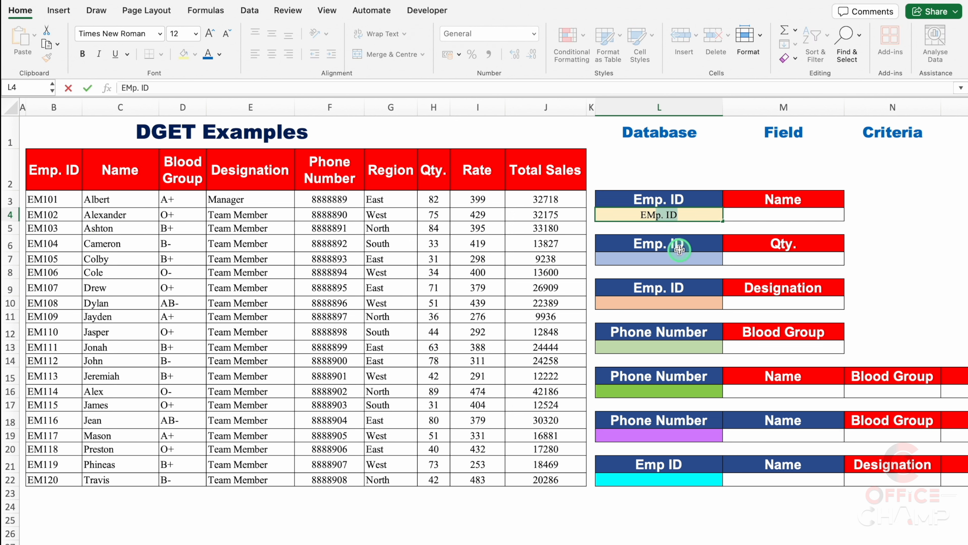
{"action": "type", "text": "101"}
{"action": "key", "text": "Return"}
Examine the cells for the DGET arguments: the data table as database, its column headers as field, and L3:L4 as criteria
{"action": "left_click", "coordinate": [890, 135]}
{"action": "left_click_drag", "start_coordinate": [681, 199], "coordinate": [687, 213]}
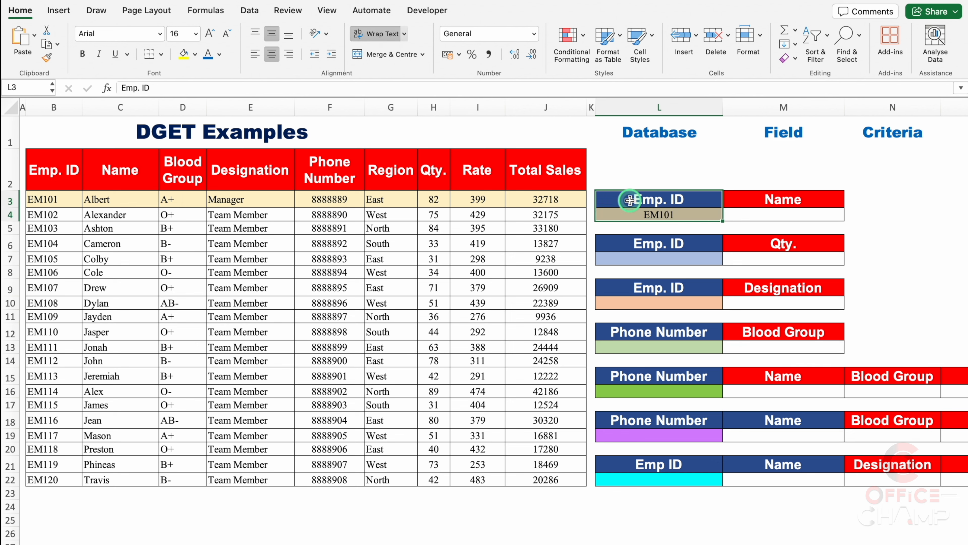
{"action": "left_click", "coordinate": [686, 134]}
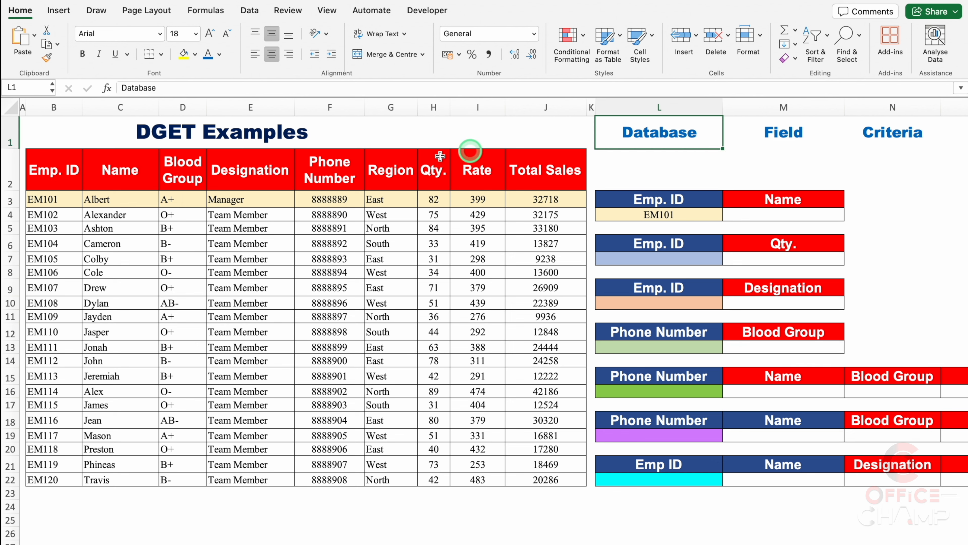
{"action": "left_click_drag", "start_coordinate": [58, 174], "coordinate": [534, 480]}
{"action": "left_click", "coordinate": [776, 135]}
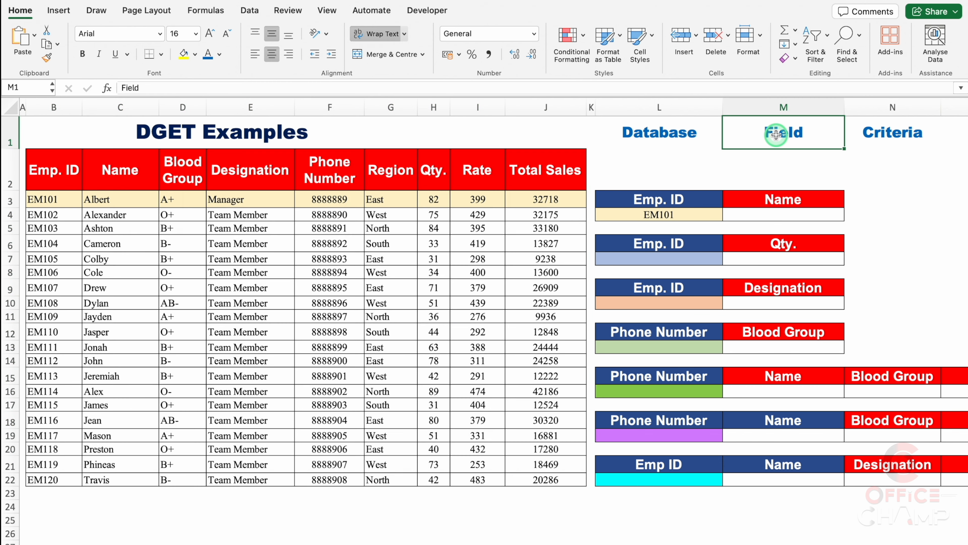
{"action": "left_click", "coordinate": [180, 169]}
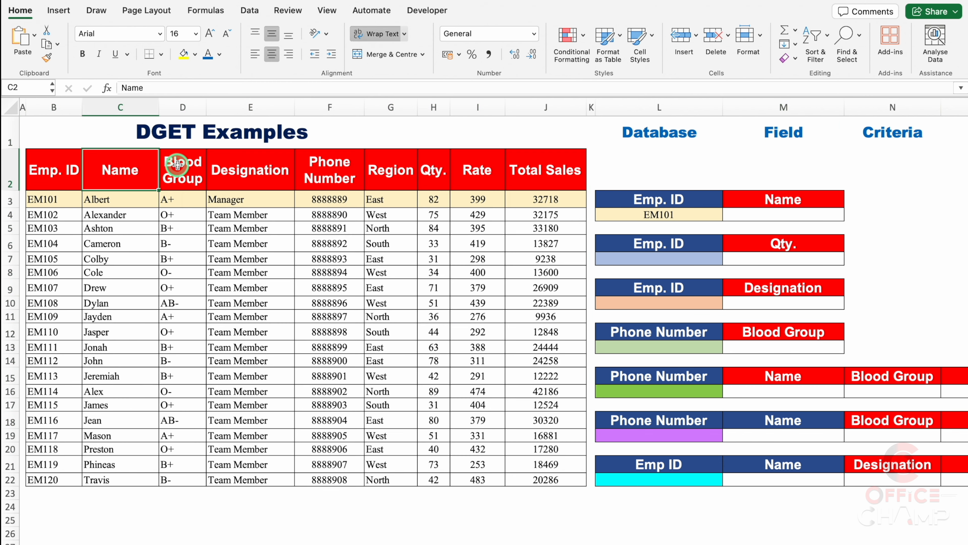
{"action": "left_click", "coordinate": [246, 162]}
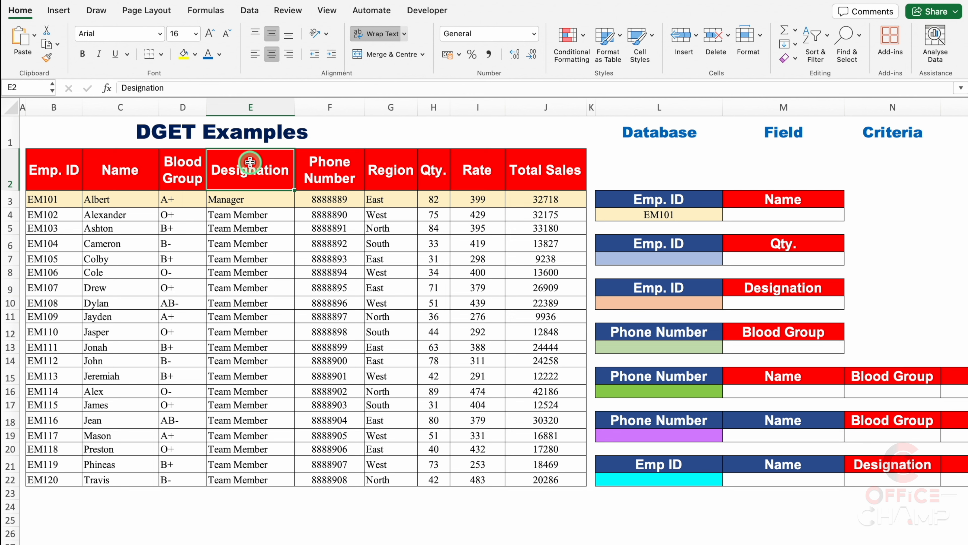
{"action": "left_click", "coordinate": [873, 132]}
{"action": "left_click", "coordinate": [686, 200]}
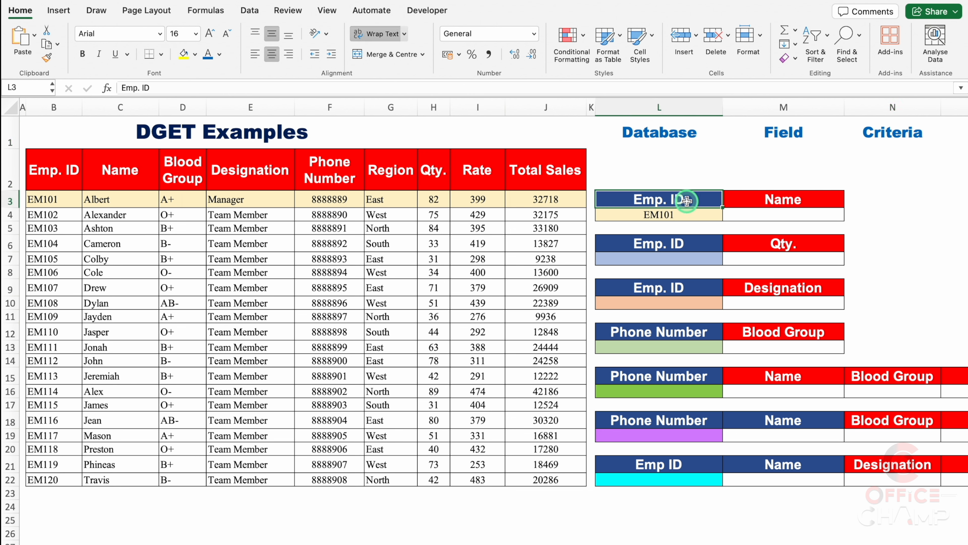
{"action": "left_click", "coordinate": [694, 214]}
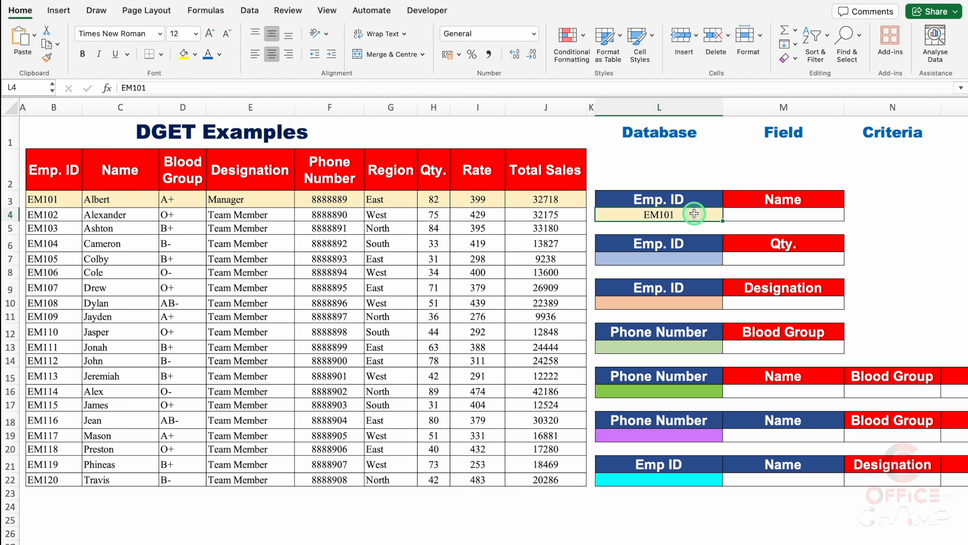
Start a DGET formula in M4, under the Name header, with B2:J22 as the database
{"action": "left_click", "coordinate": [743, 214]}
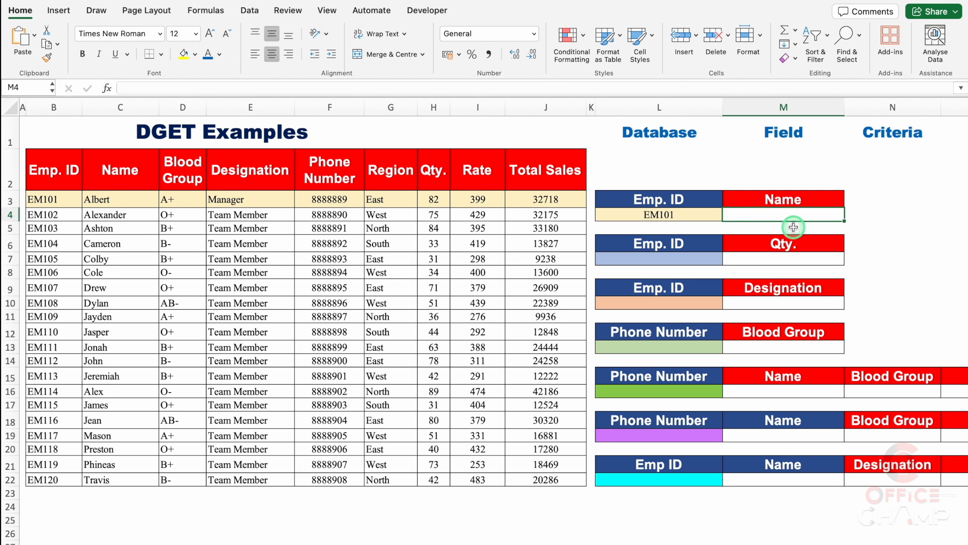
{"action": "type", "text": "="}
{"action": "left_click", "coordinate": [815, 246]}
{"action": "type", "text": "DGE"}
{"action": "double_click", "coordinate": [764, 248]}
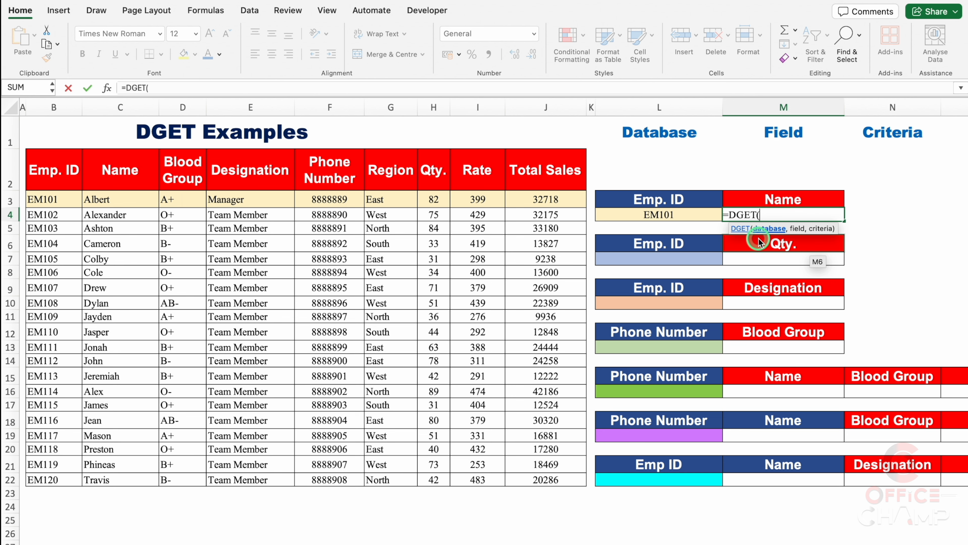
{"action": "left_click", "coordinate": [55, 171]}
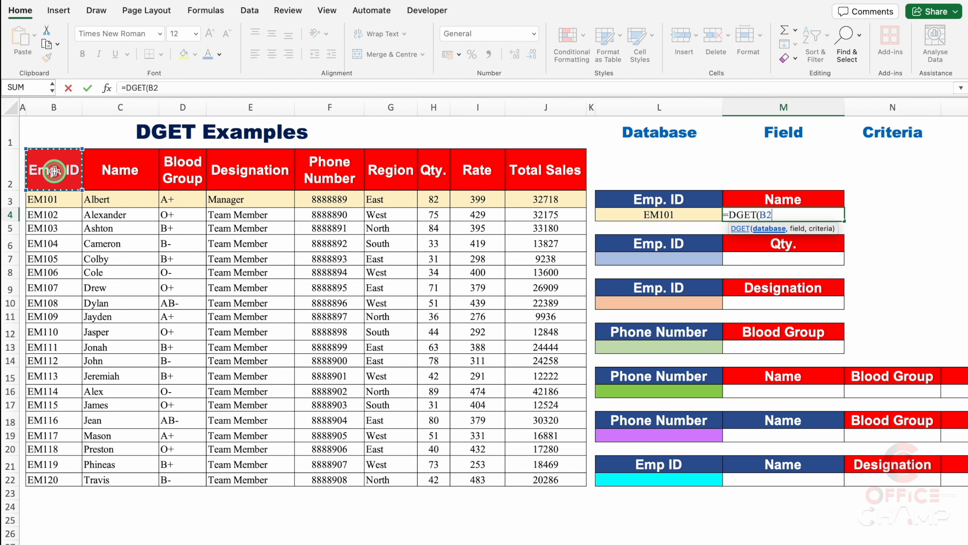
{"action": "key", "text": "ctrl+shift+Down"}
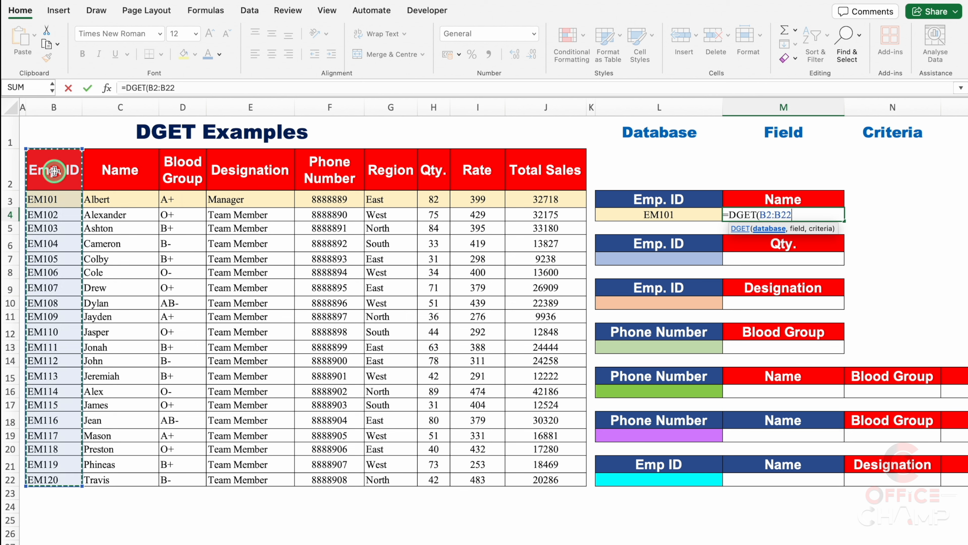
{"action": "key", "text": "ctrl+shift+Right"}
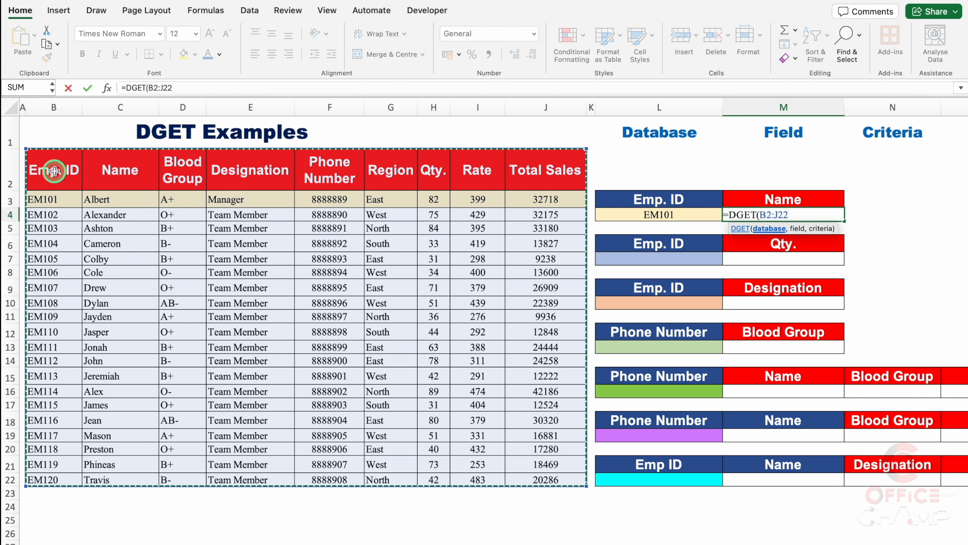
Complete the DGET formula in M4 with field 2 and the criteria range L3:L4
{"action": "type", "text": ",2"}
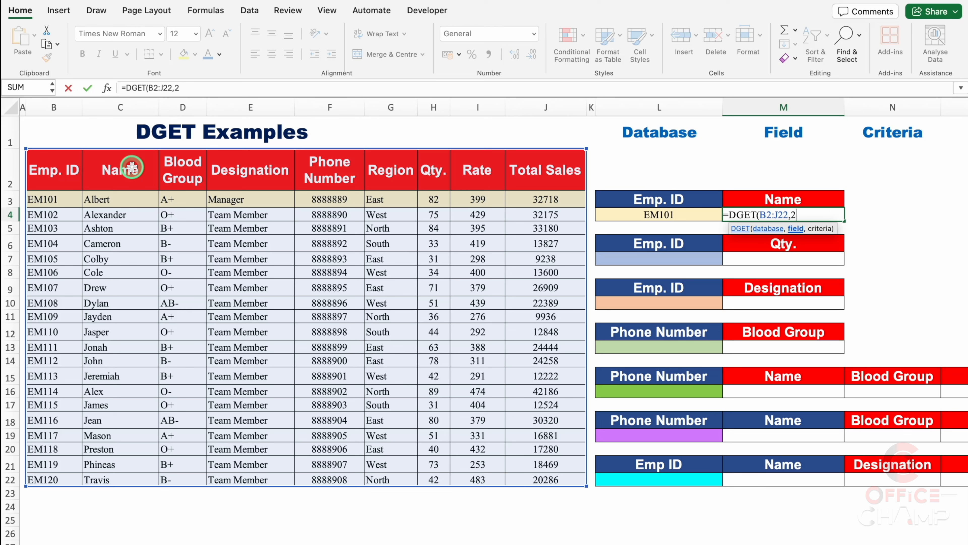
{"action": "type", "text": ","}
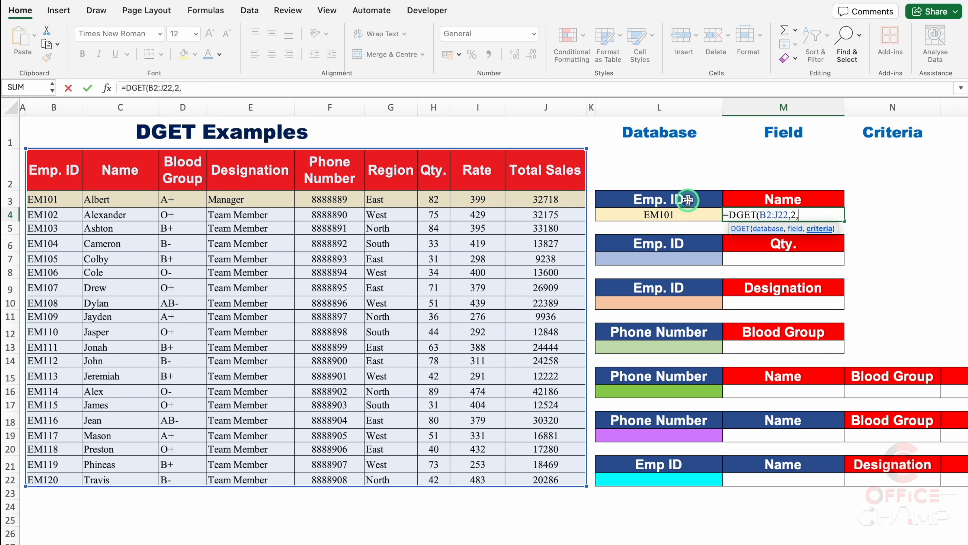
{"action": "left_click_drag", "start_coordinate": [688, 199], "coordinate": [688, 213]}
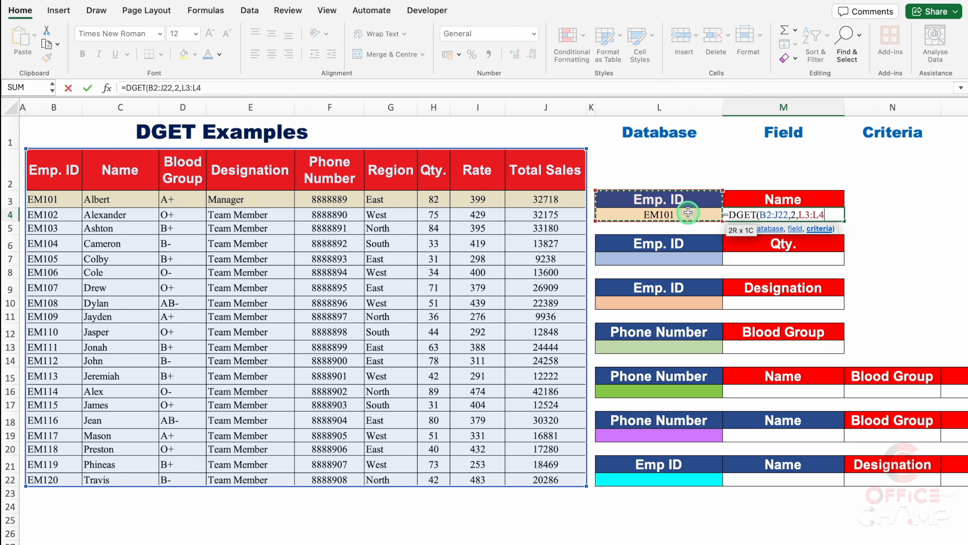
{"action": "type", "text": ")"}
{"action": "key", "text": "Return"}
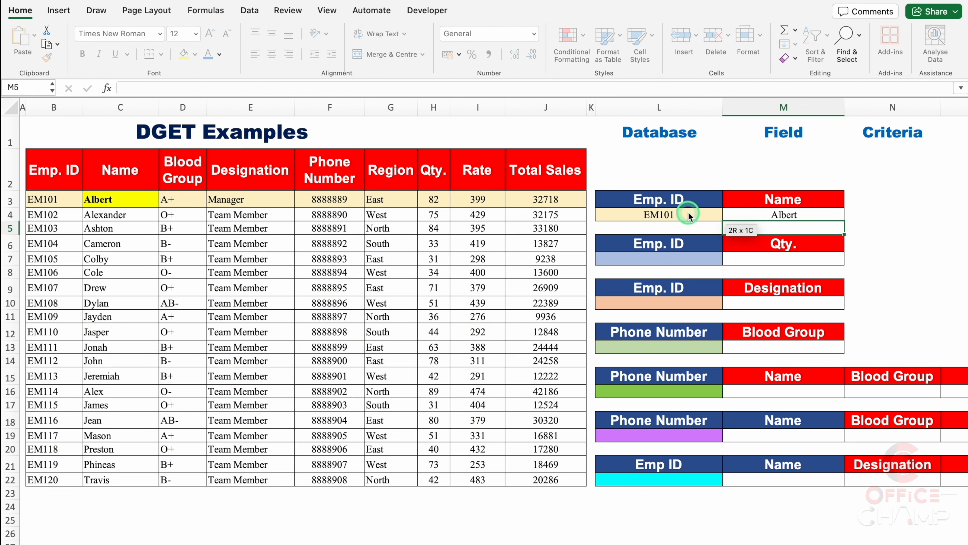
Change the lookup value in L4 to the employee ID from B7
{"action": "left_click", "coordinate": [681, 215]}
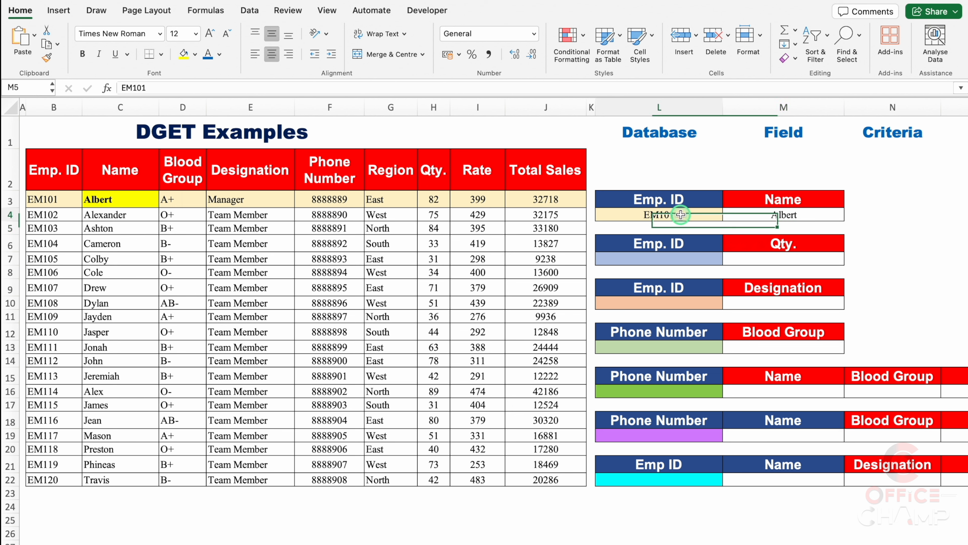
{"action": "left_click", "coordinate": [224, 88]}
{"action": "key", "text": "BackSpace"}
{"action": "type", "text": "5"}
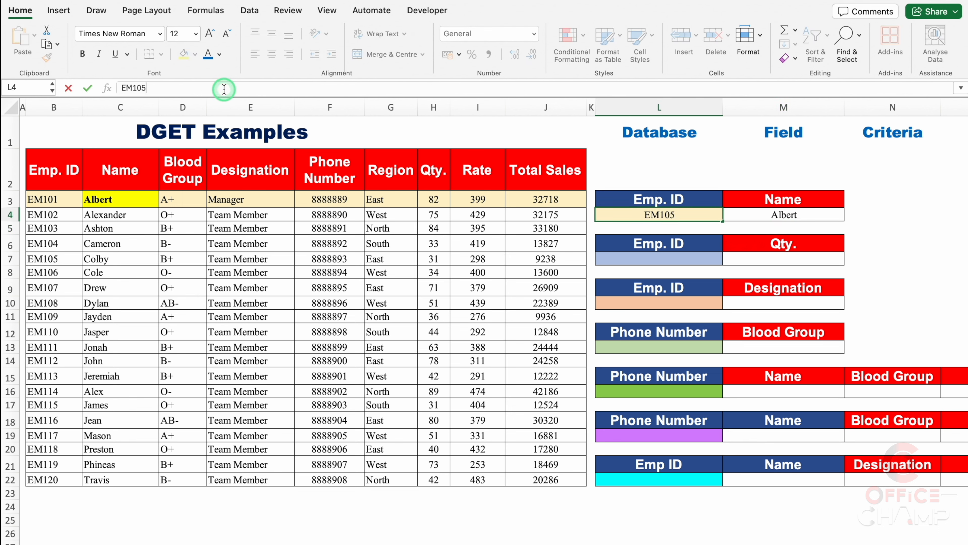
{"action": "key", "text": "Return"}
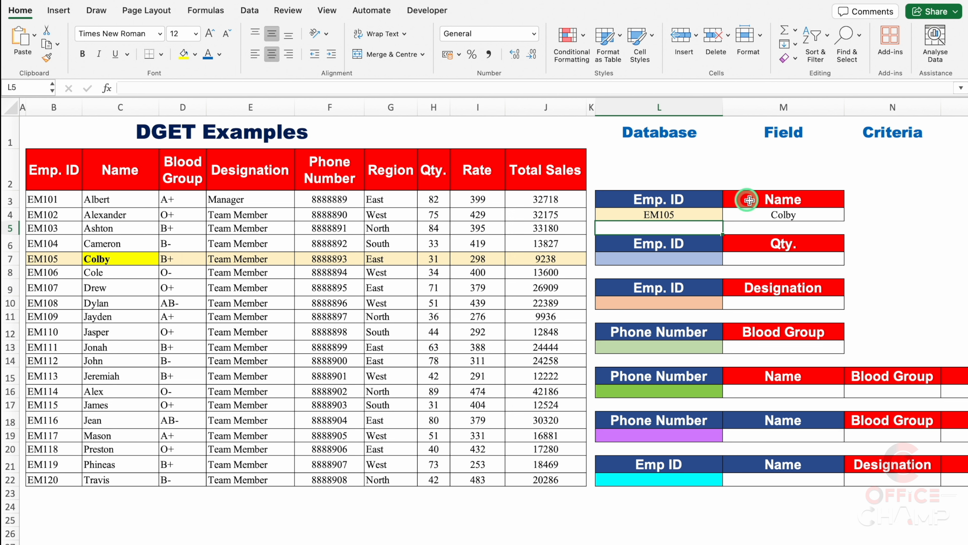
{"action": "left_click", "coordinate": [824, 214]}
{"action": "left_click", "coordinate": [873, 214]}
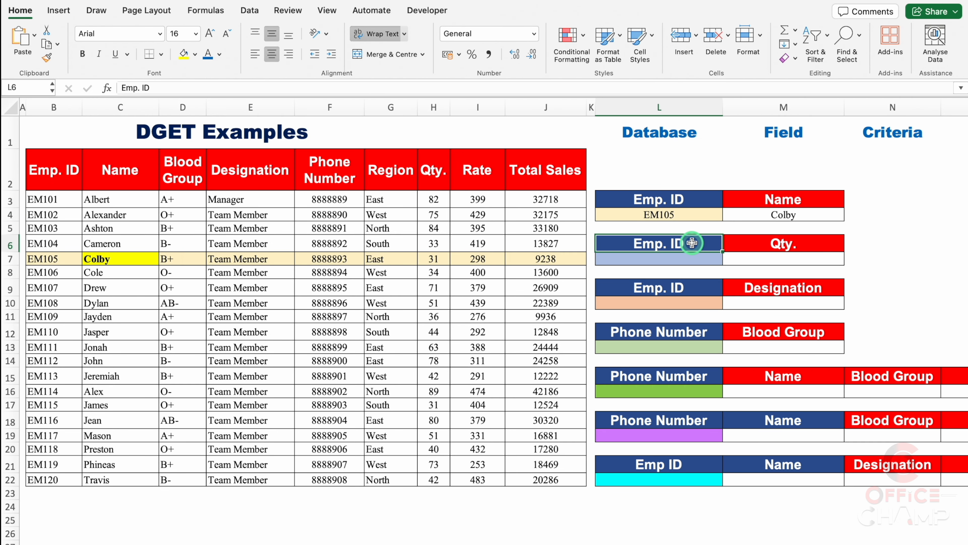
Add list data validation to L7 with the source =$B$3:$B$22
{"action": "left_click", "coordinate": [694, 257]}
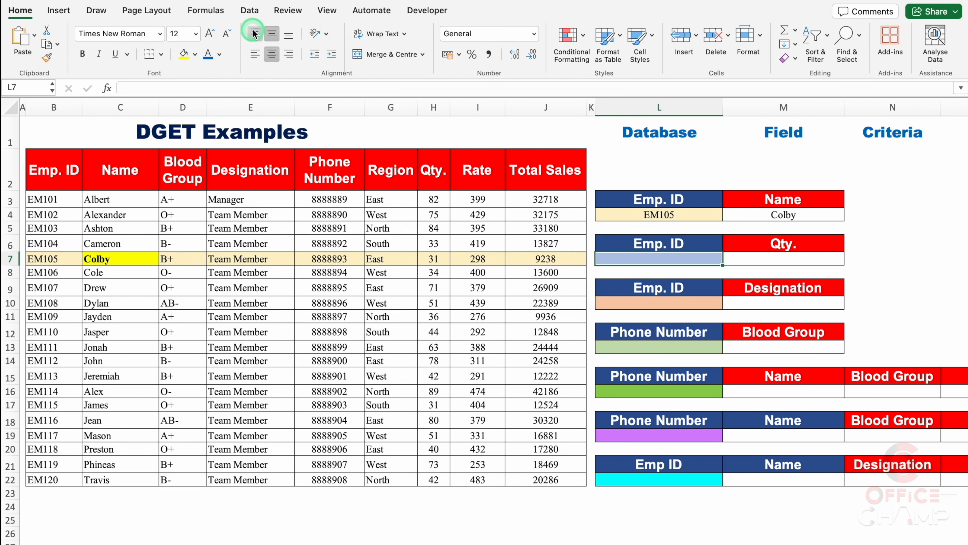
{"action": "left_click", "coordinate": [250, 11]}
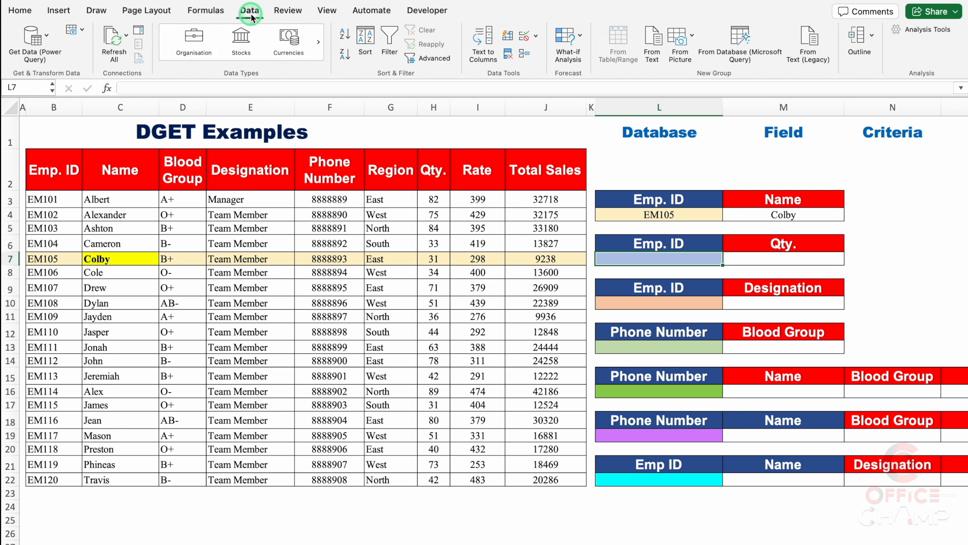
{"action": "left_click", "coordinate": [536, 36]}
{"action": "left_click", "coordinate": [575, 53]}
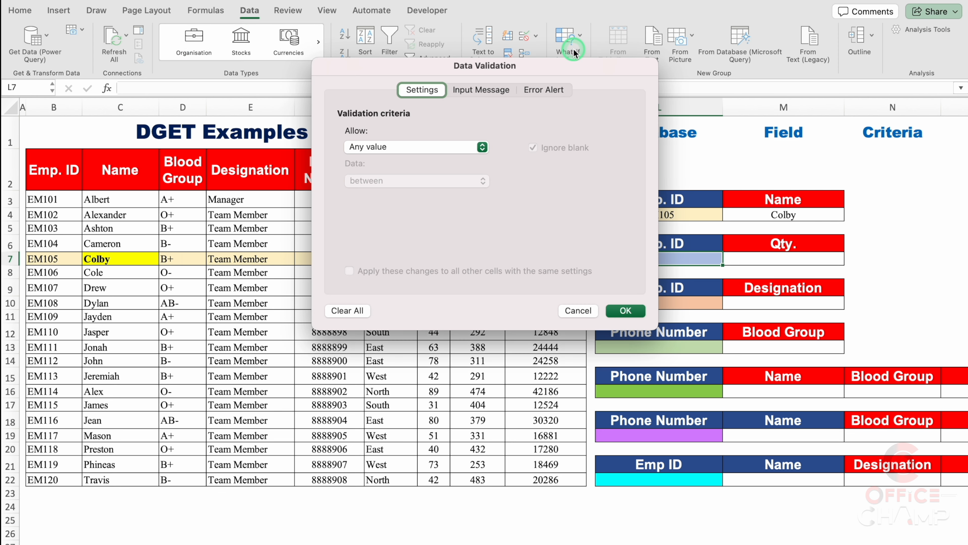
{"action": "left_click", "coordinate": [420, 147]}
{"action": "left_click", "coordinate": [397, 190]}
{"action": "left_click", "coordinate": [405, 215]}
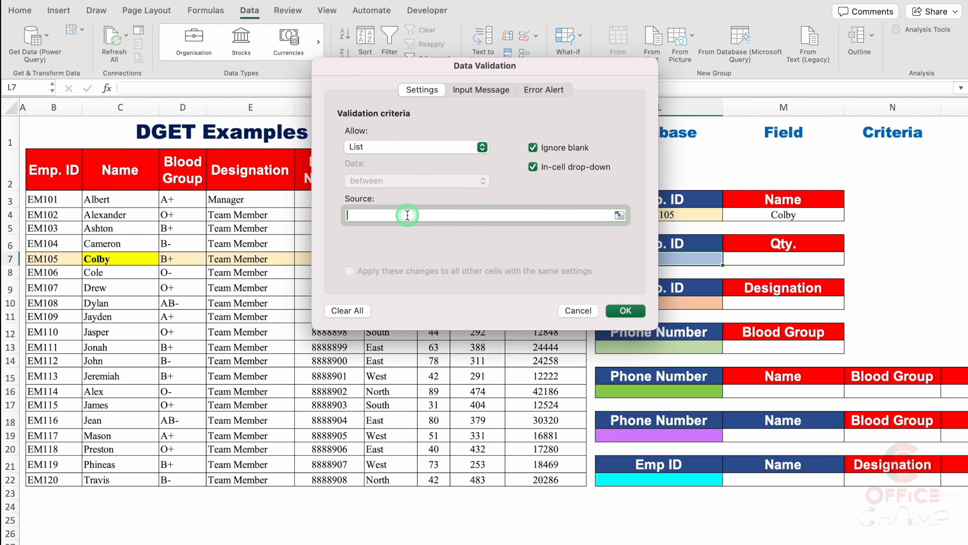
{"action": "left_click_drag", "start_coordinate": [54, 199], "coordinate": [56, 475]}
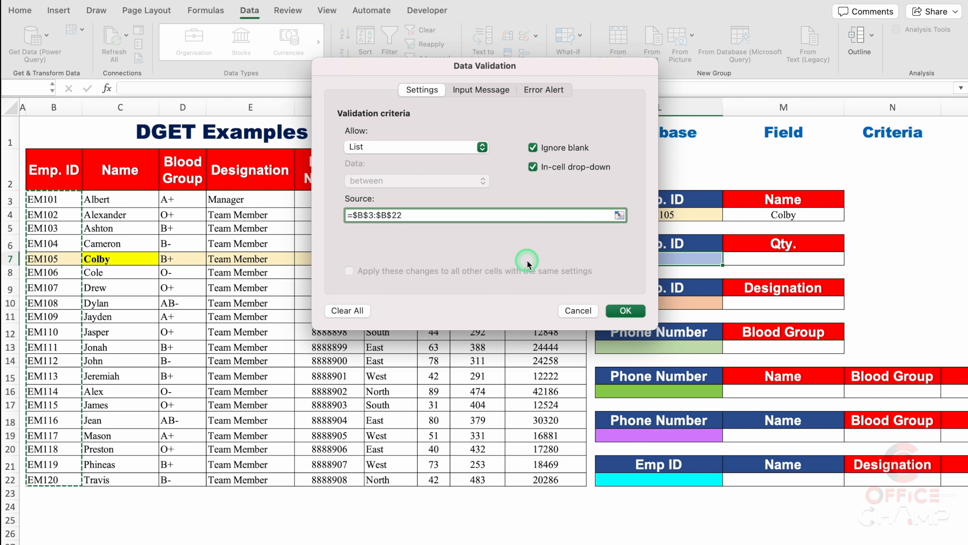
{"action": "left_click", "coordinate": [633, 310]}
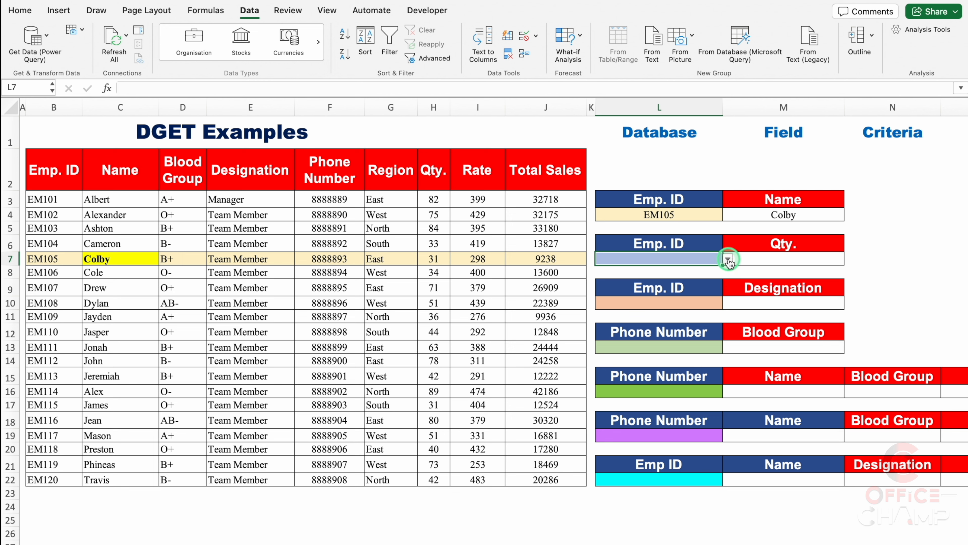
Choose the employee ID from B8 in the L7 drop-down list and select M7 under Qty
{"action": "left_click", "coordinate": [728, 259]}
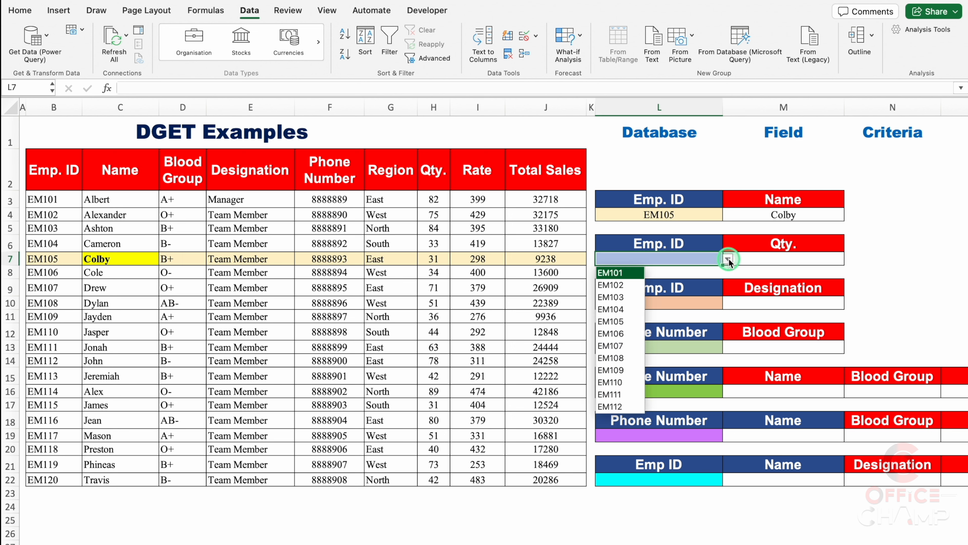
{"action": "left_click", "coordinate": [617, 333]}
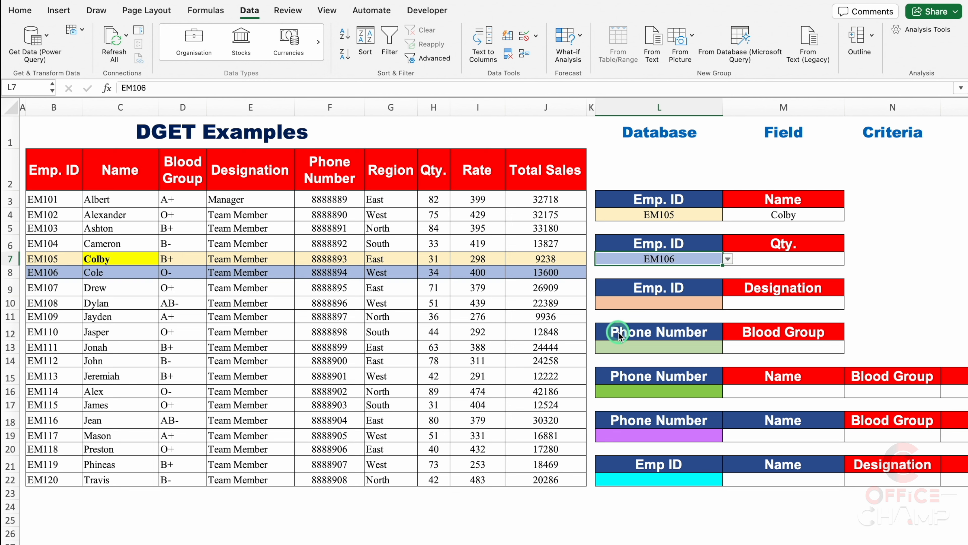
{"action": "left_click", "coordinate": [760, 257]}
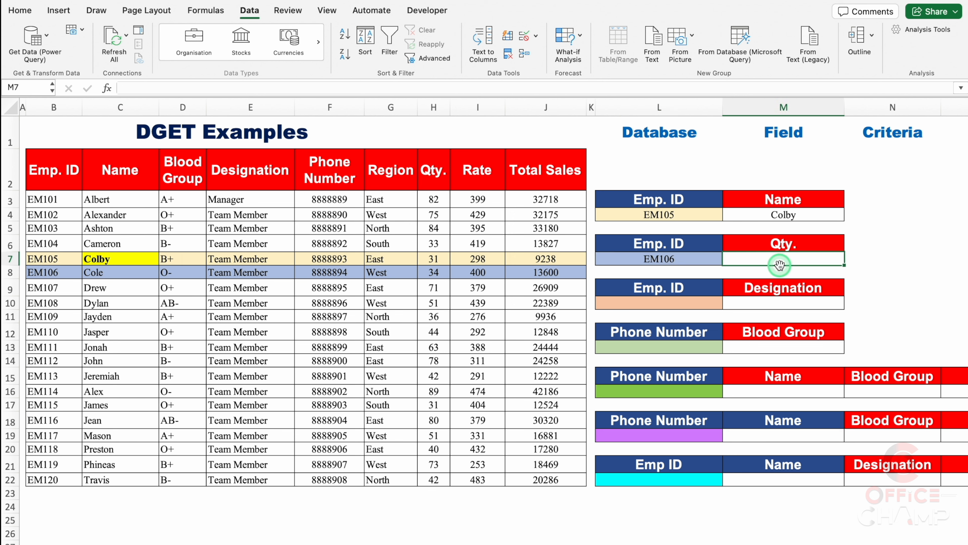
Start a DGET formula in M7 with the full data table B2:J22 as the database argument
{"action": "type", "text": "=DGET("}
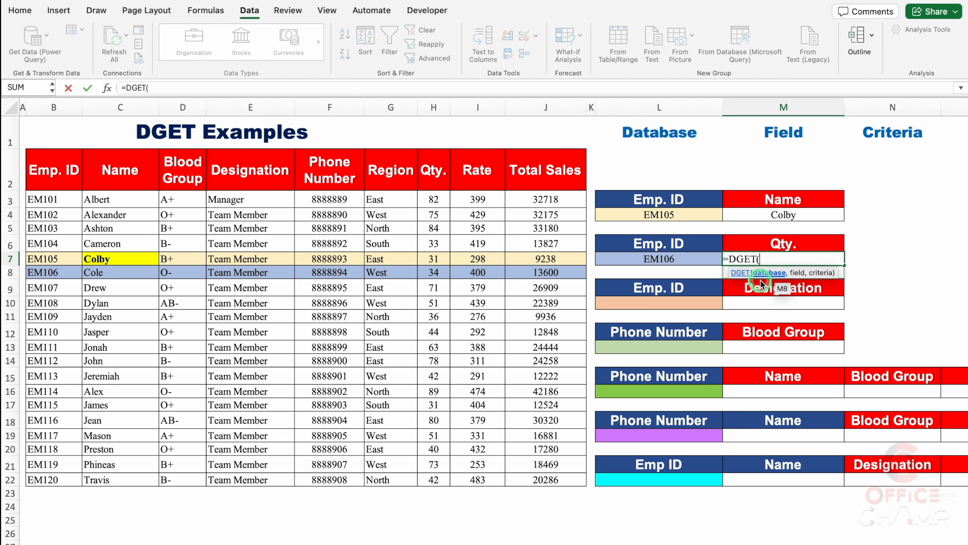
{"action": "left_click", "coordinate": [61, 168]}
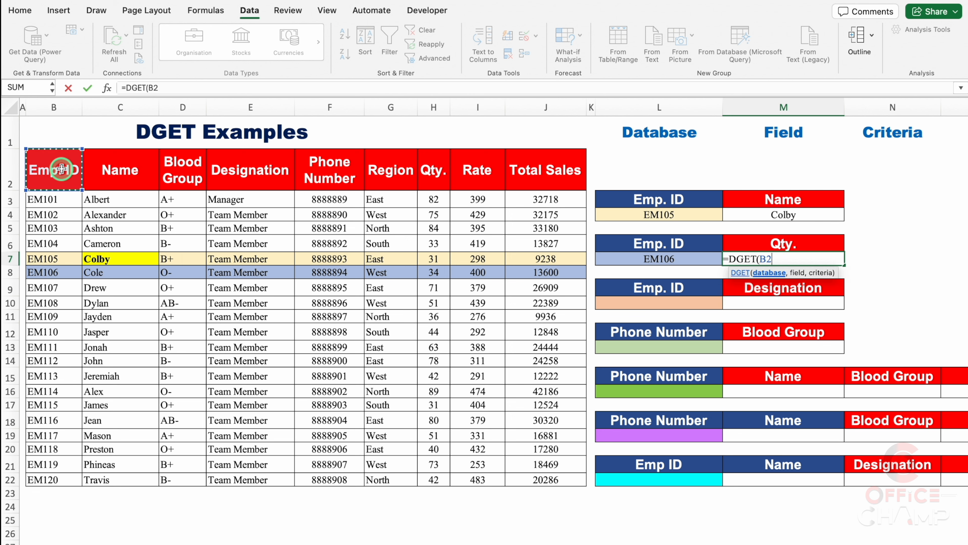
{"action": "key", "text": "ctrl+shift+Down"}
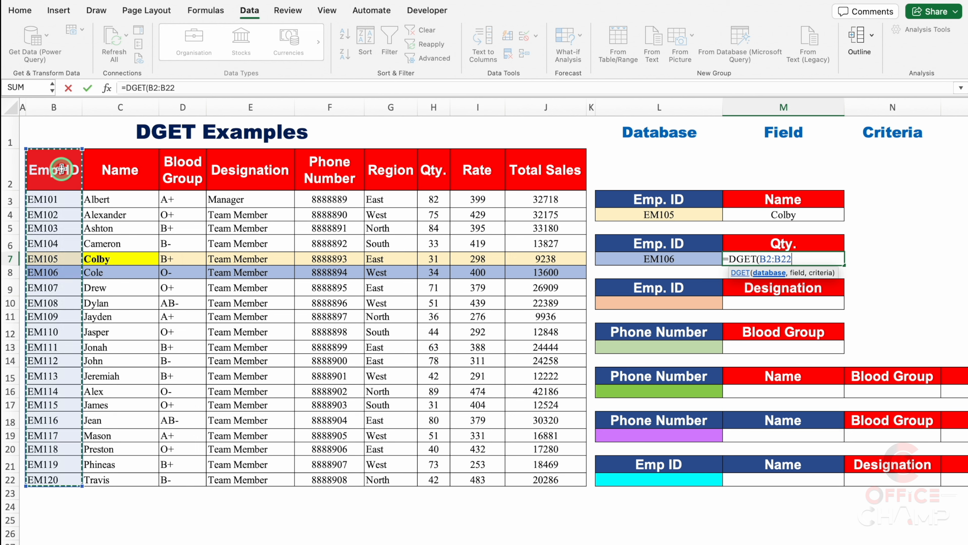
{"action": "key", "text": "ctrl+shift+Right"}
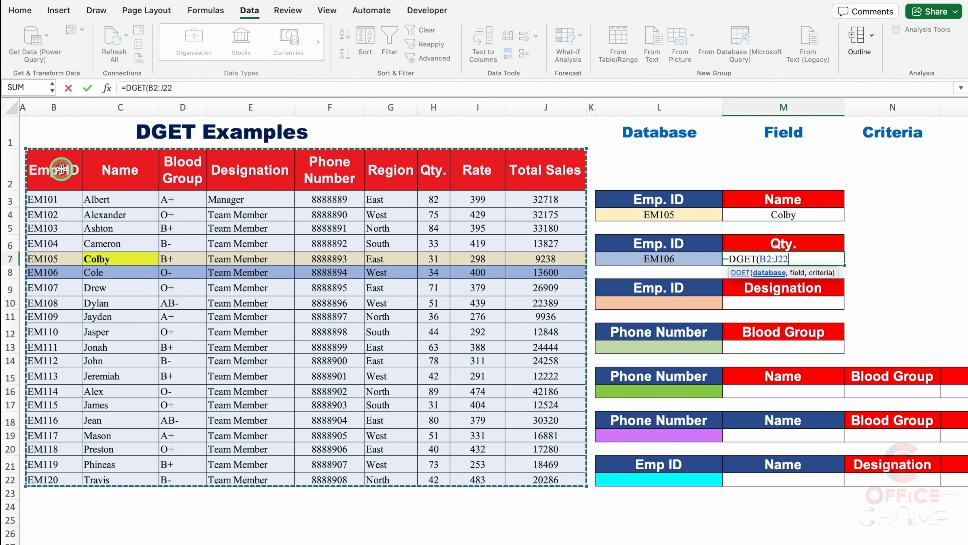
{"action": "type", "text": ","}
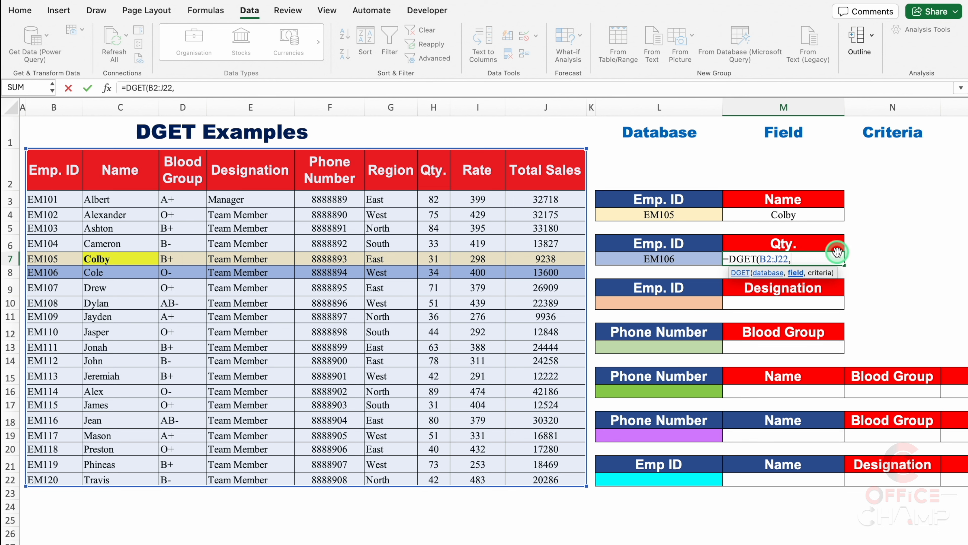
Complete the DGET formula in M7 with the field "Qty." and the criteria range L6:L7
{"action": "type", "text": "Qty.\""}
{"action": "left_click", "coordinate": [791, 258]}
{"action": "type", "text": "\""}
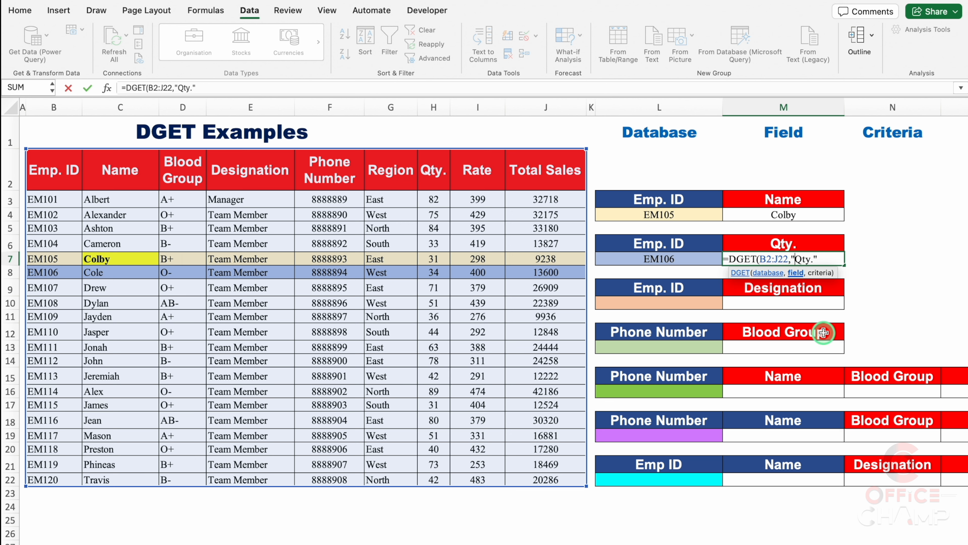
{"action": "left_click", "coordinate": [828, 259]}
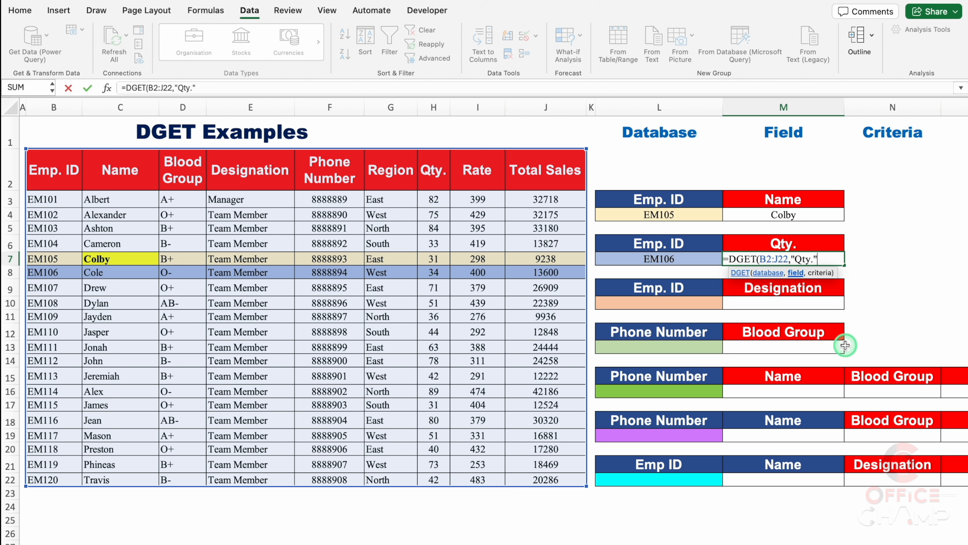
{"action": "type", "text": ","}
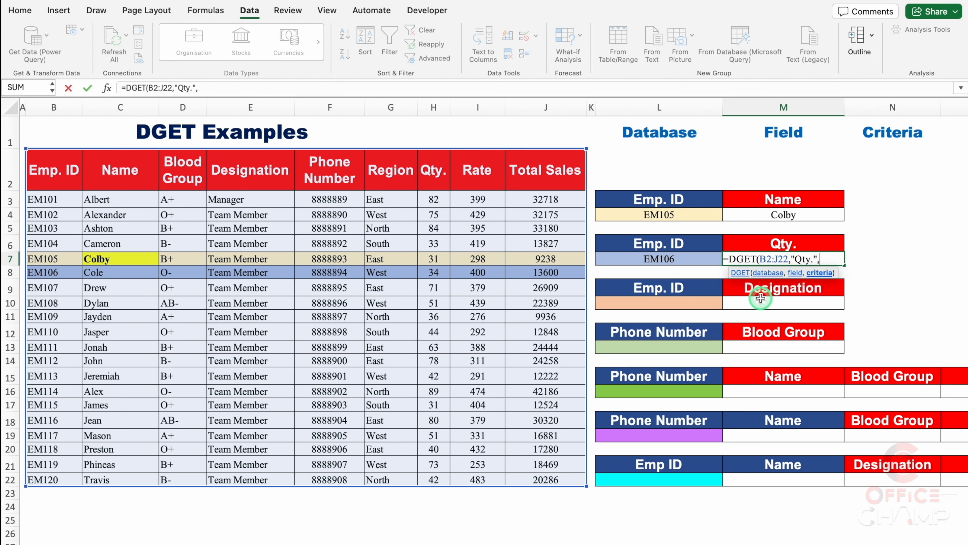
{"action": "left_click_drag", "start_coordinate": [691, 242], "coordinate": [692, 252]}
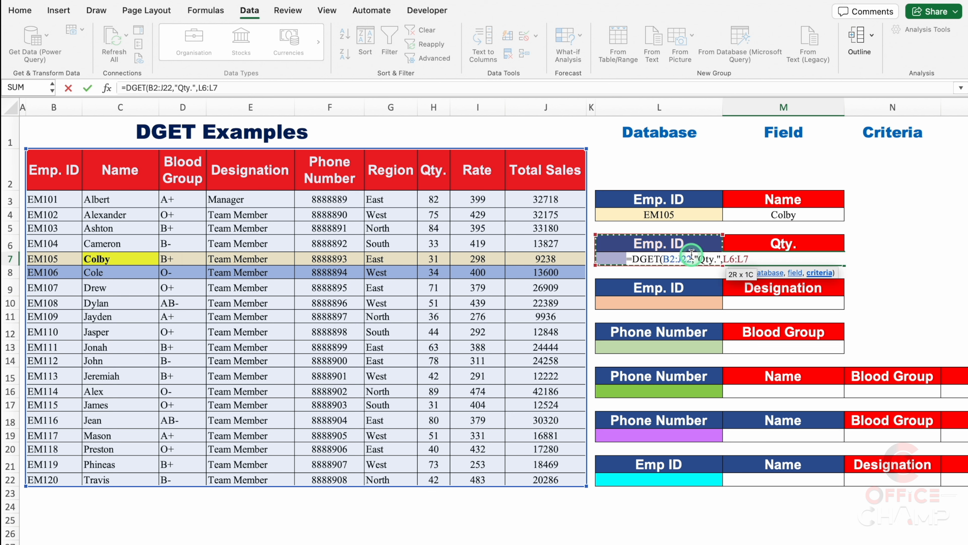
{"action": "type", "text": ")"}
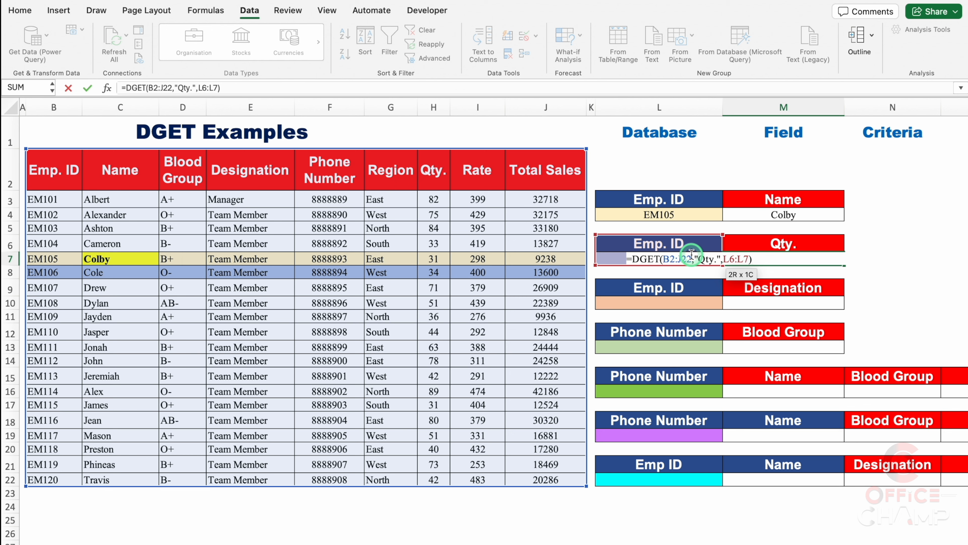
{"action": "key", "text": "Return"}
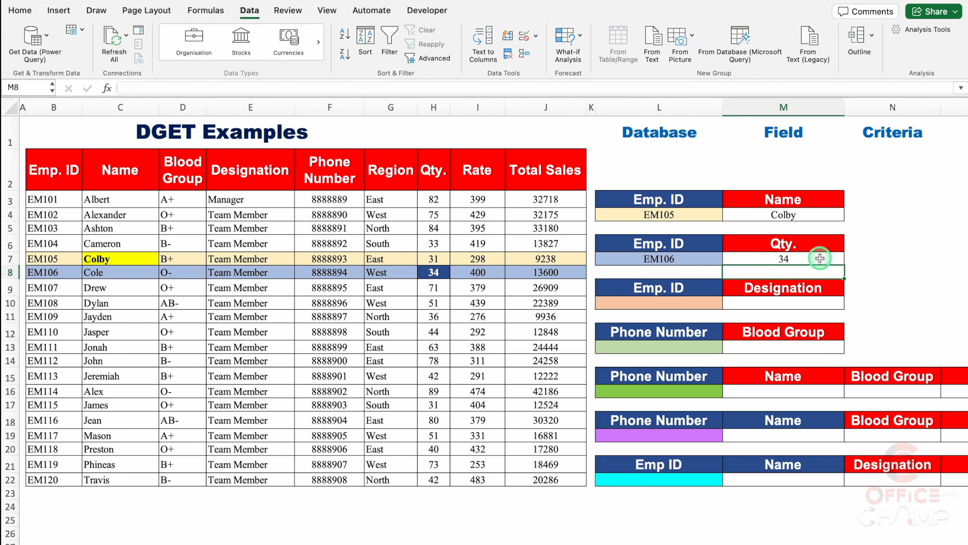
{"action": "left_click", "coordinate": [820, 259]}
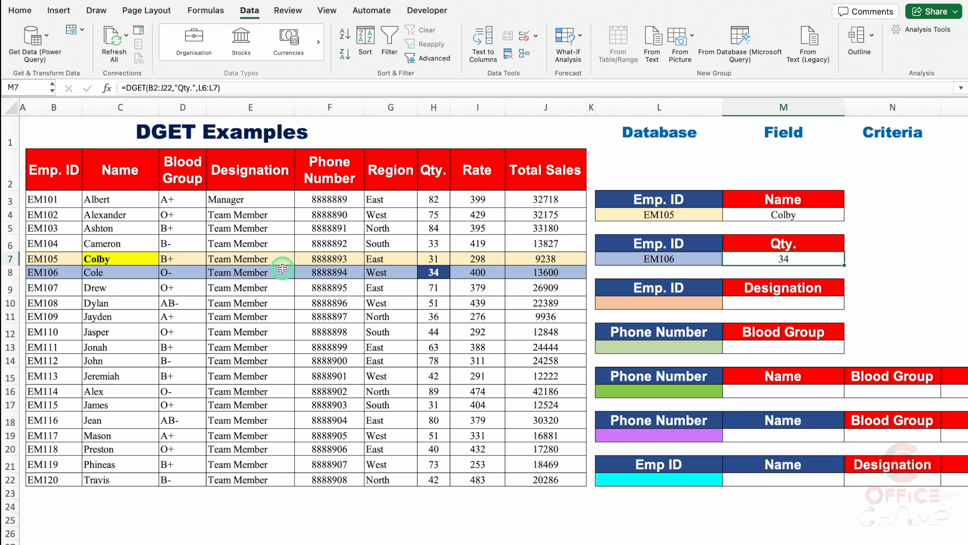
Change the lookup value in L7 to the employee ID from B12 and compare M7 with the quantity in H12
{"action": "left_click", "coordinate": [681, 259]}
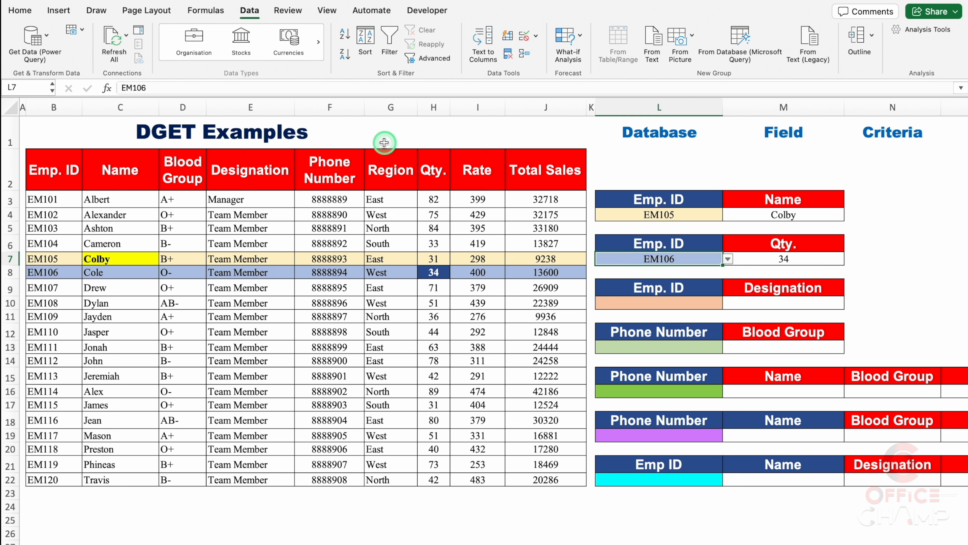
{"action": "left_click", "coordinate": [729, 260]}
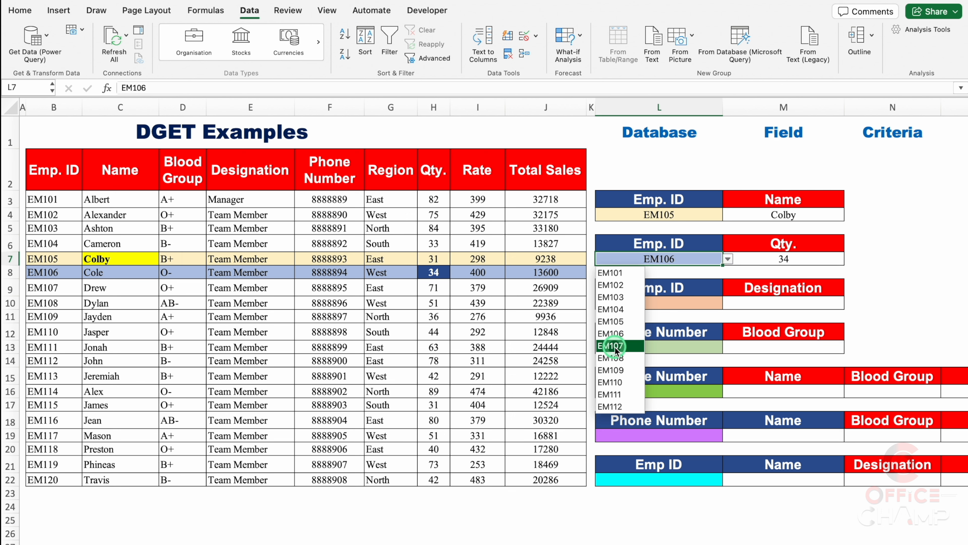
{"action": "left_click", "coordinate": [629, 382]}
{"action": "left_click", "coordinate": [880, 295]}
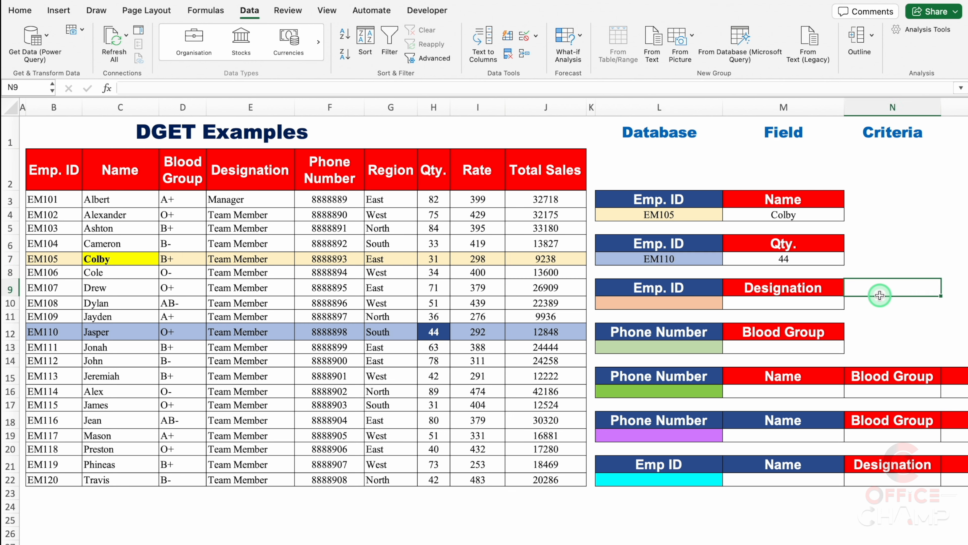
{"action": "left_click", "coordinate": [817, 254]}
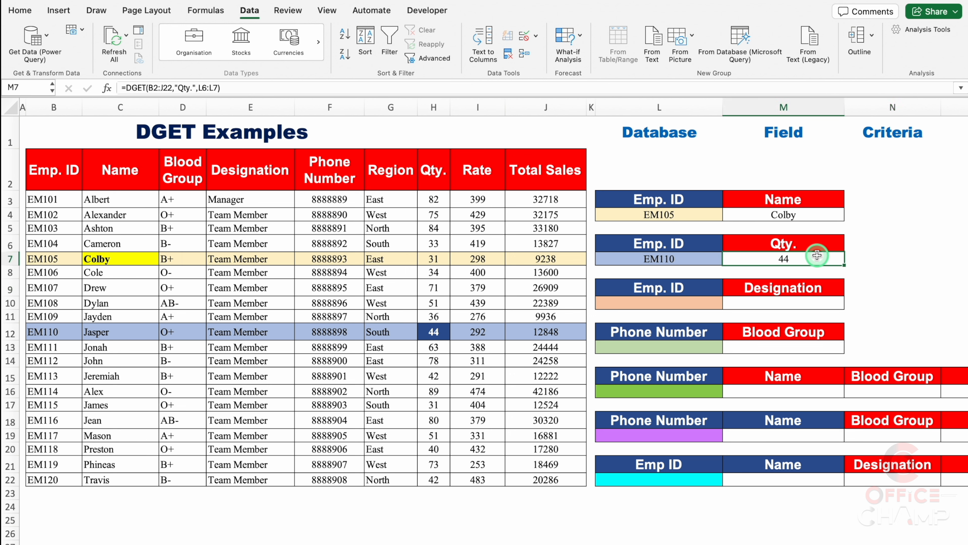
{"action": "left_click", "coordinate": [440, 331]}
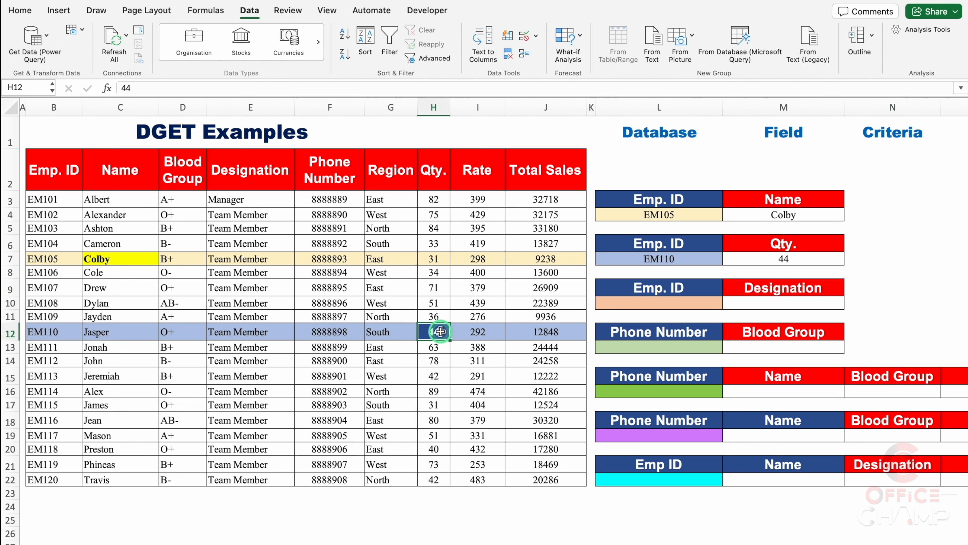
Add list data validation to L10 with the source =$B$3:$B$22 and choose the employee ID from B14 in it
{"action": "left_click", "coordinate": [674, 302]}
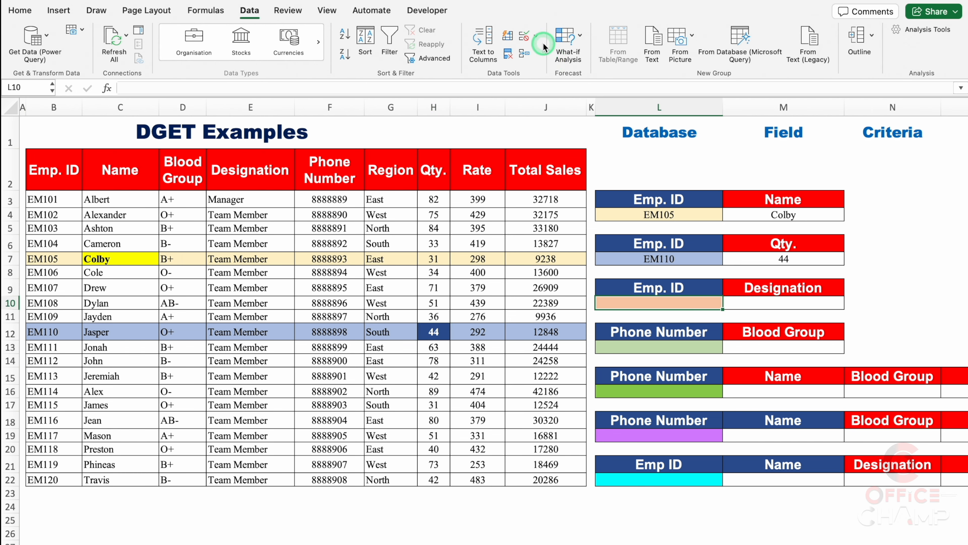
{"action": "left_click", "coordinate": [536, 35]}
{"action": "left_click", "coordinate": [566, 53]}
{"action": "left_click", "coordinate": [411, 147]}
{"action": "left_click", "coordinate": [412, 187]}
{"action": "left_click_drag", "start_coordinate": [42, 199], "coordinate": [82, 449]}
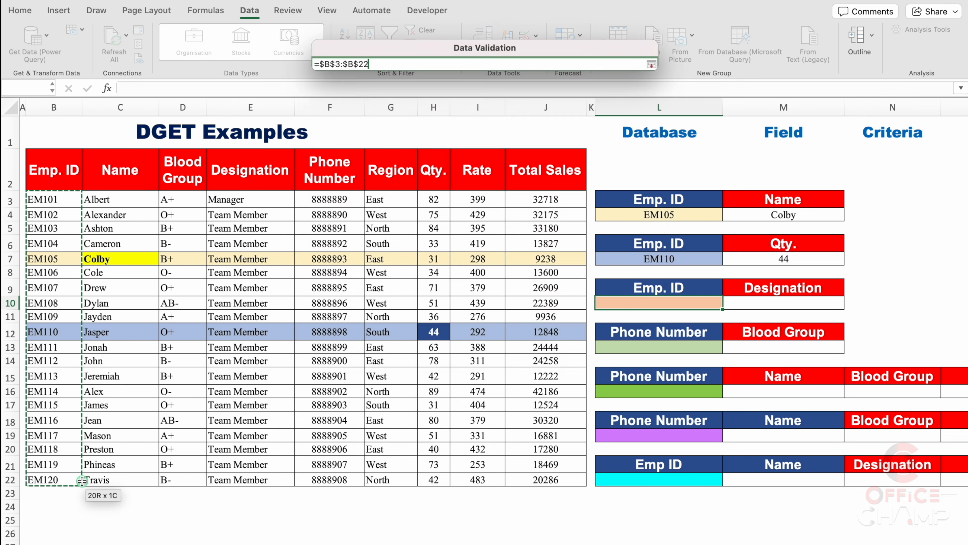
{"action": "key", "text": "Return"}
{"action": "left_click", "coordinate": [728, 302]}
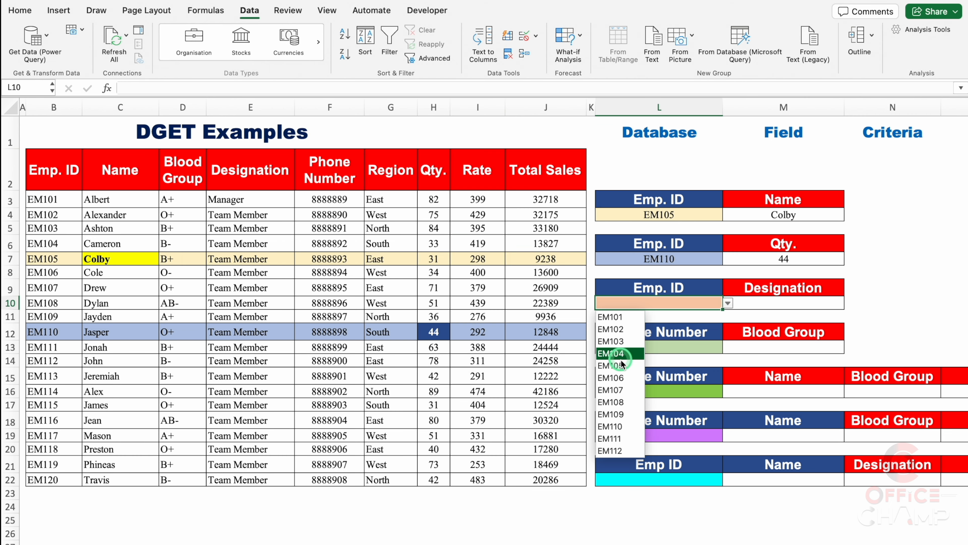
{"action": "left_click", "coordinate": [611, 450]}
{"action": "left_click", "coordinate": [893, 301]}
Start a DGET formula in M10 under Designation with B2:J22 as the database argument
{"action": "left_click", "coordinate": [807, 303]}
{"action": "type", "text": "="}
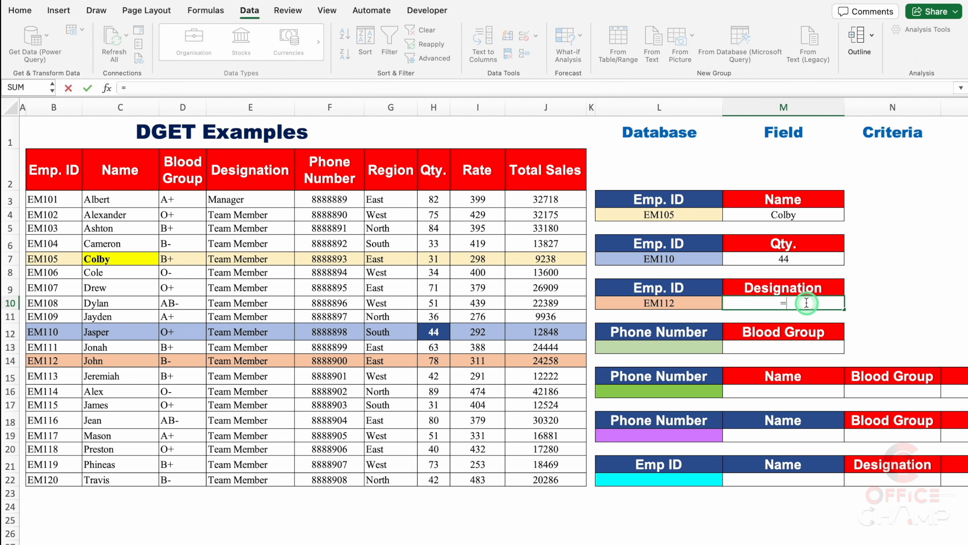
{"action": "type", "text": "DGE"}
{"action": "double_click", "coordinate": [755, 330]}
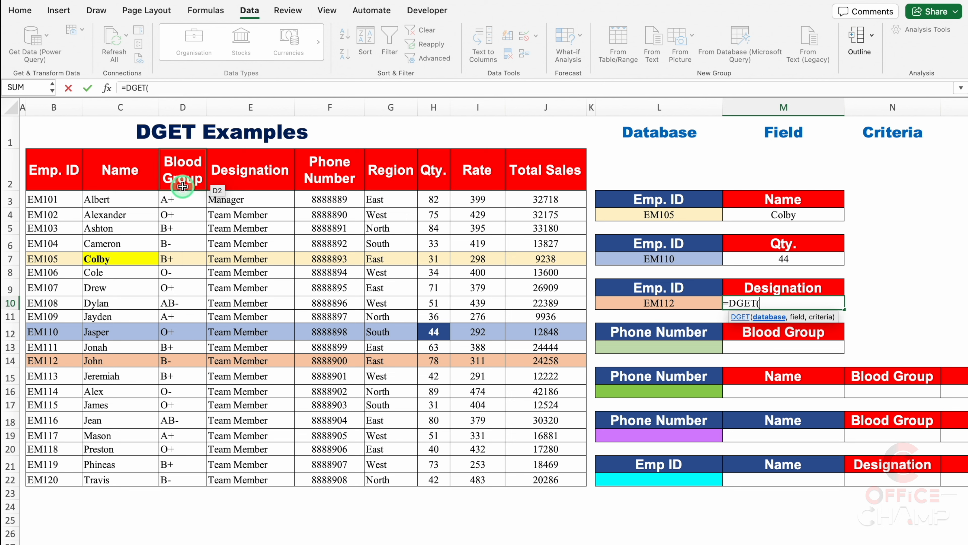
{"action": "left_click", "coordinate": [69, 168]}
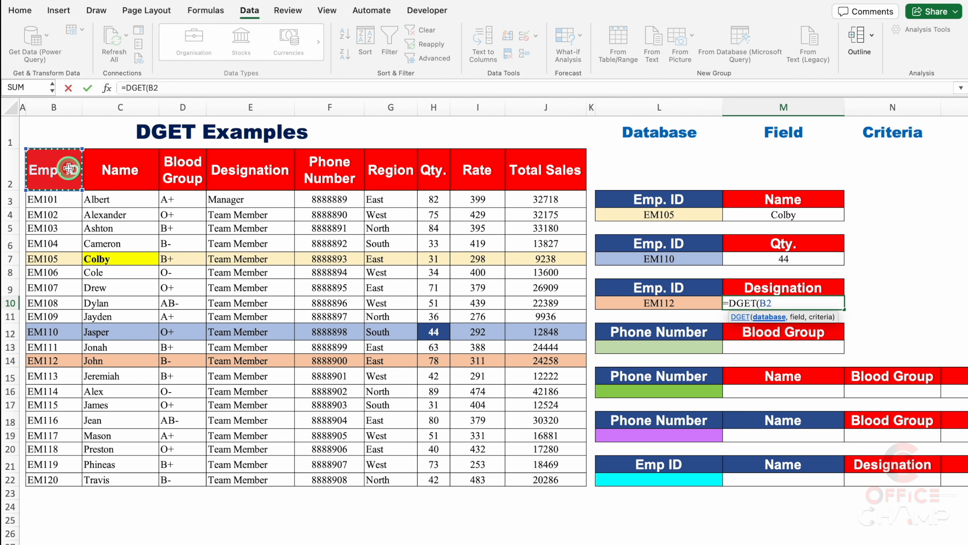
{"action": "key", "text": "ctrl+shift+Down"}
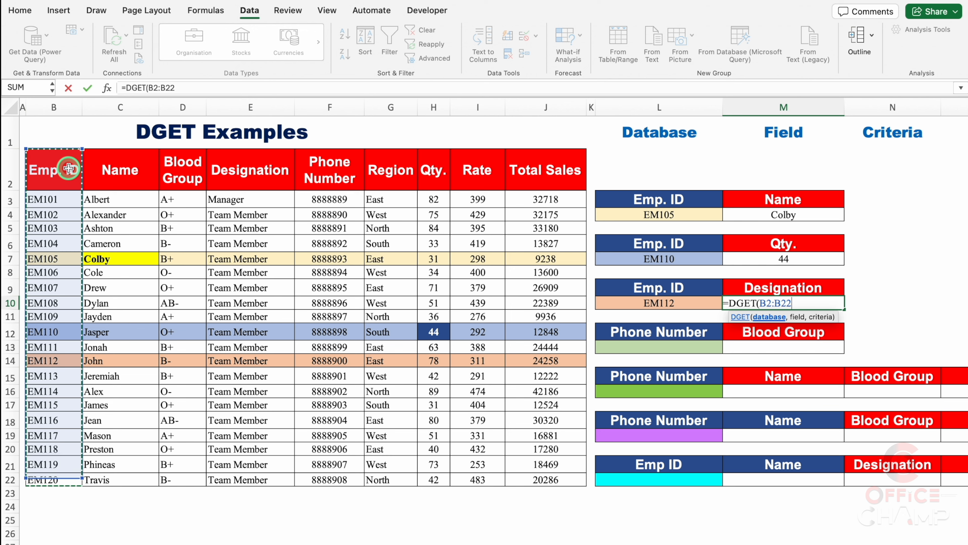
{"action": "key", "text": "ctrl+shift+Right"}
{"action": "type", "text": ","}
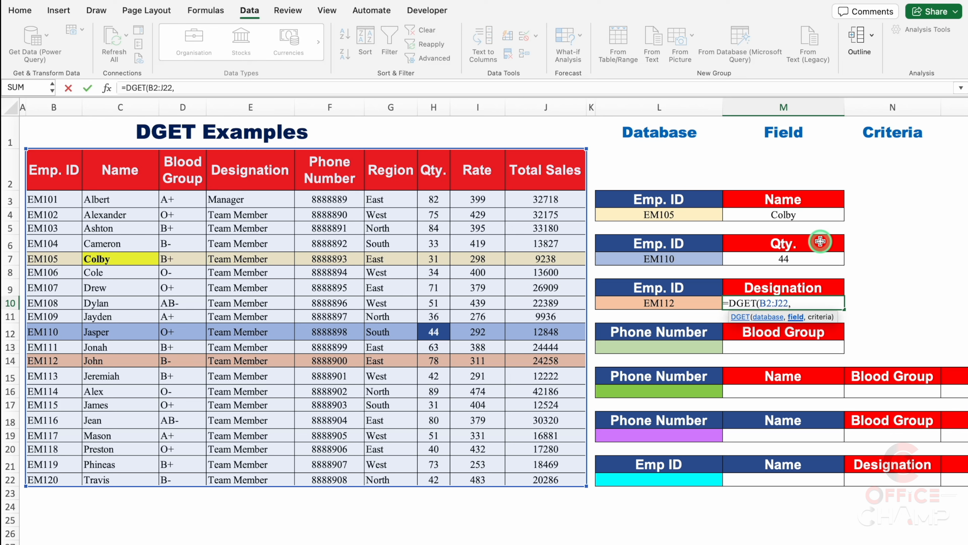
Complete the DGET formula in M10 with the field reference M9 and the criteria range L9:L10
{"action": "left_click", "coordinate": [796, 285]}
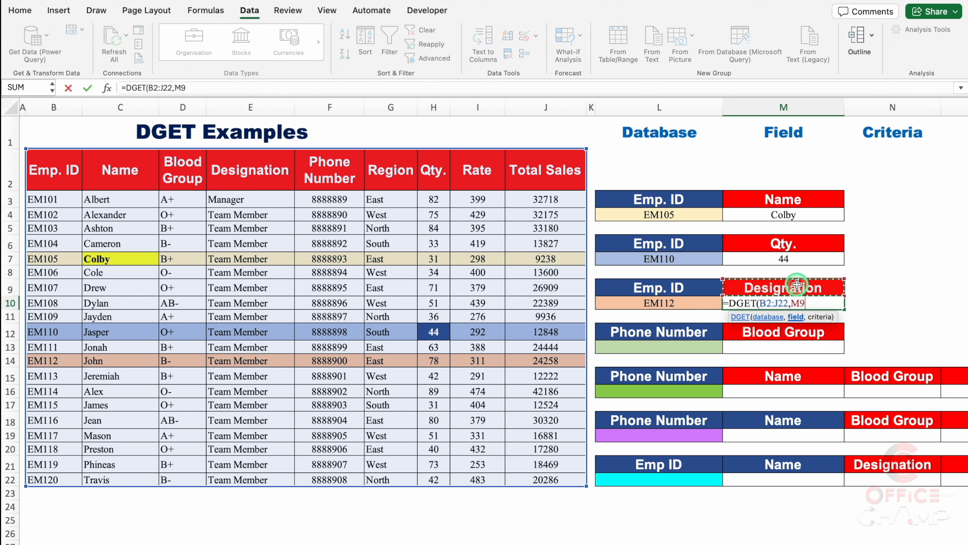
{"action": "type", "text": ","}
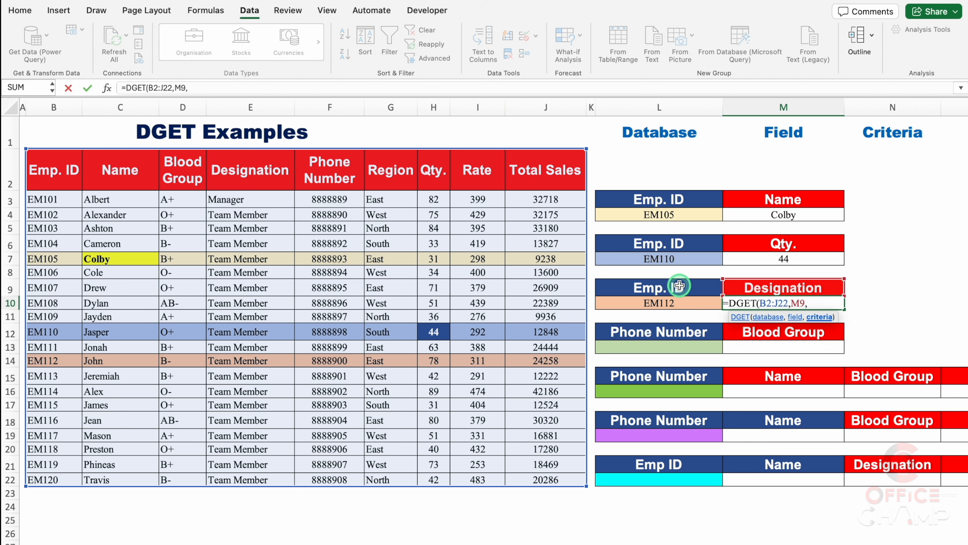
{"action": "left_click_drag", "start_coordinate": [680, 286], "coordinate": [681, 300]}
{"action": "type", "text": ")"}
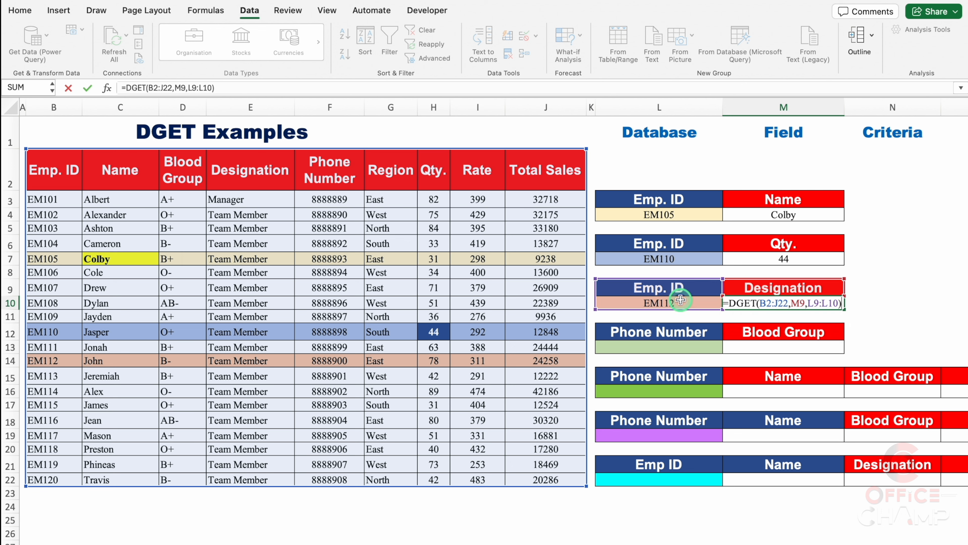
{"action": "key", "text": "Return"}
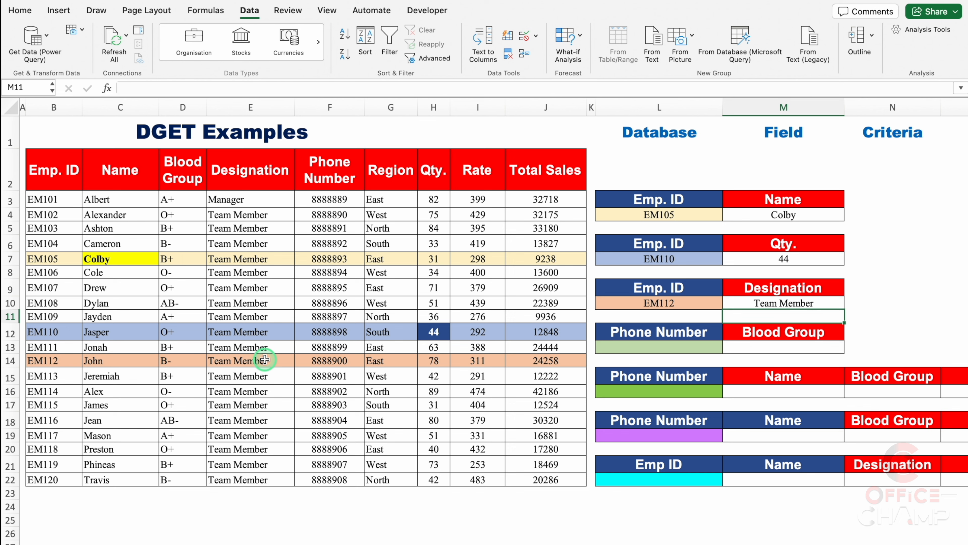
Change the lookup value in L10 to the employee ID from B3 and check the designation in E3
{"action": "left_click", "coordinate": [690, 304]}
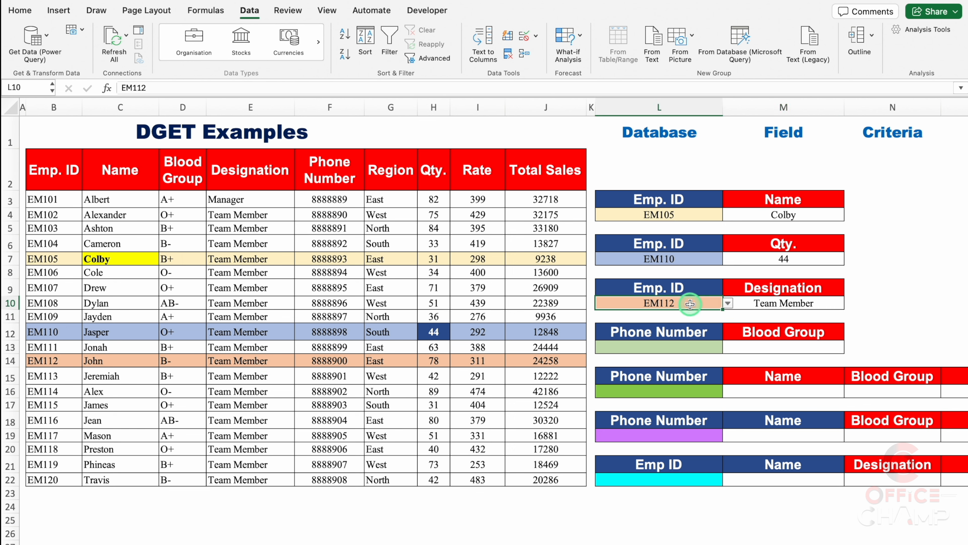
{"action": "left_click", "coordinate": [728, 303]}
{"action": "left_click", "coordinate": [620, 318]}
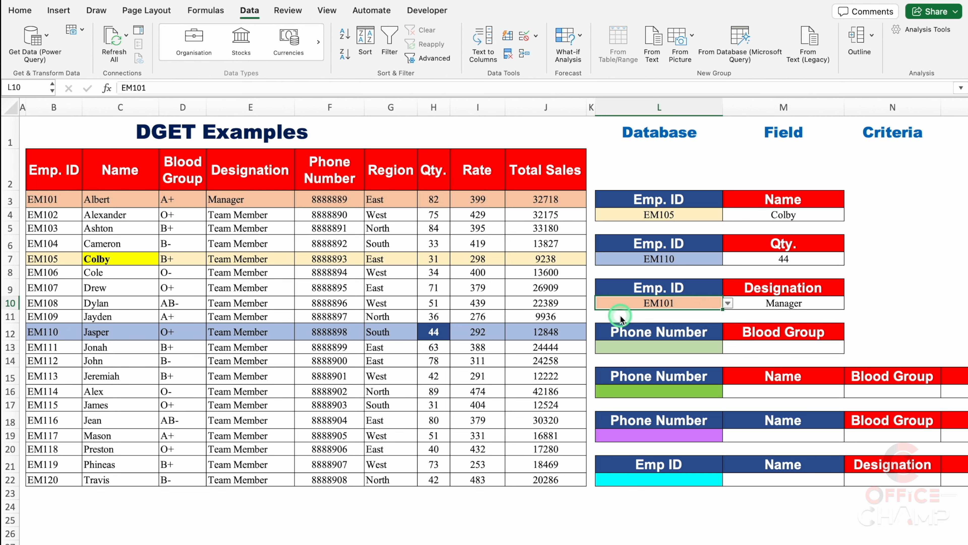
{"action": "left_click", "coordinate": [894, 287]}
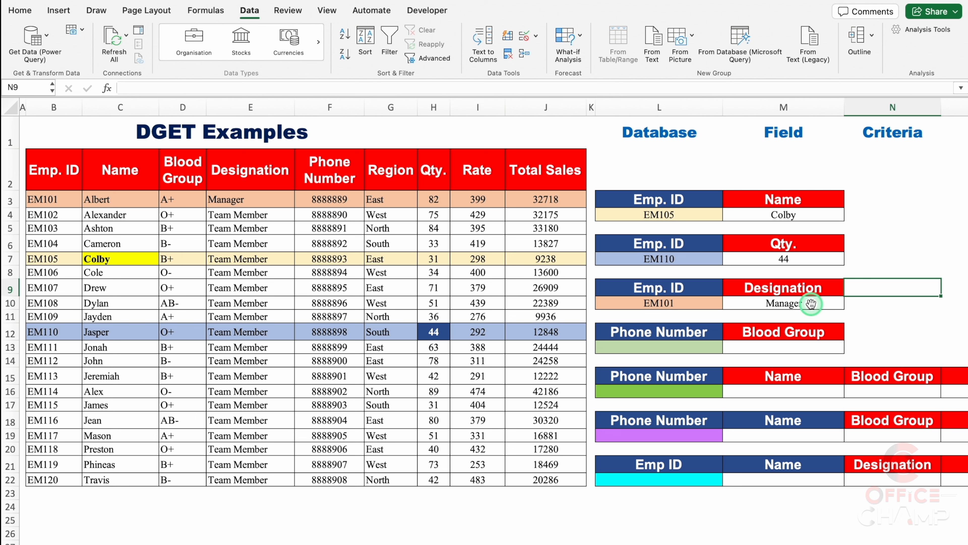
{"action": "left_click", "coordinate": [237, 200]}
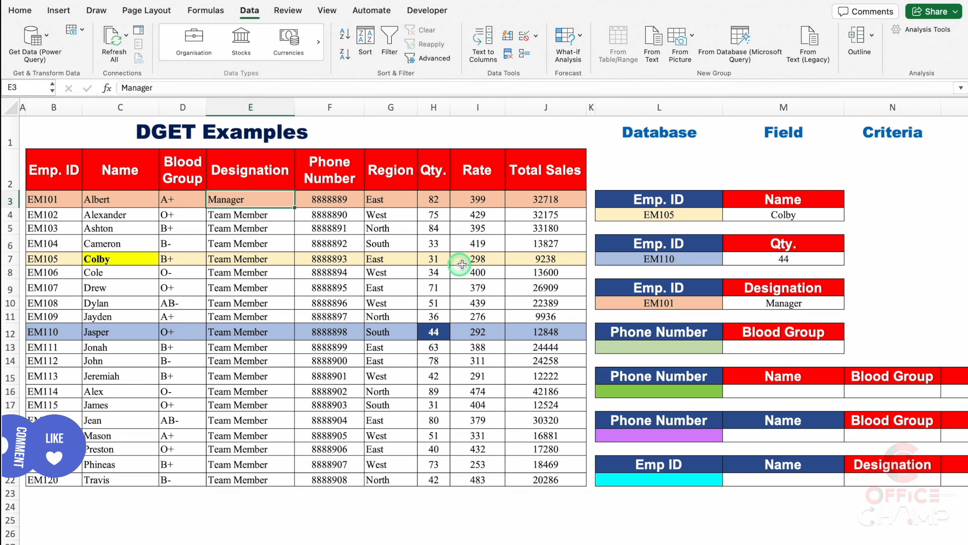
Change the field header in M9 to Name and check the M10 result against C3
{"action": "left_click", "coordinate": [726, 291]}
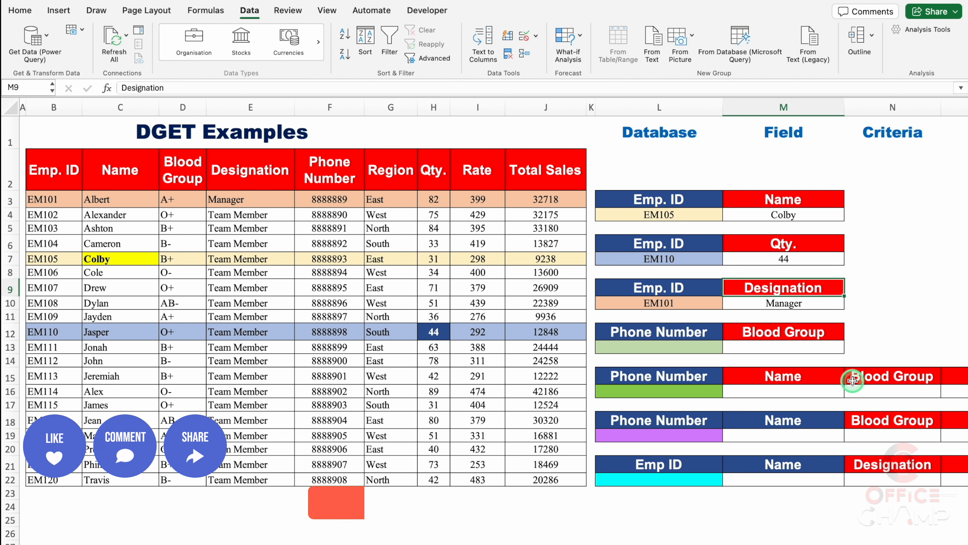
{"action": "type", "text": "Name"}
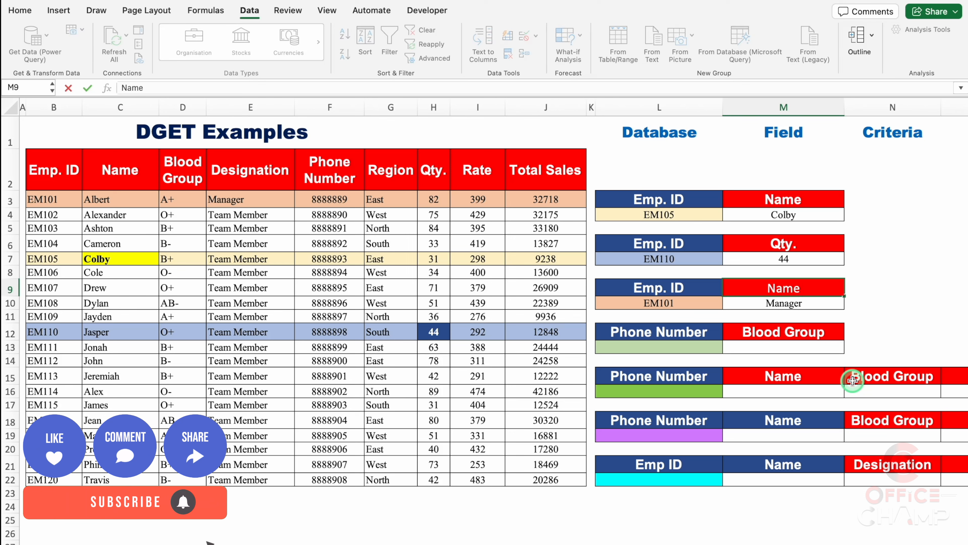
{"action": "key", "text": "Return"}
{"action": "left_click", "coordinate": [893, 285]}
{"action": "left_click", "coordinate": [817, 302]}
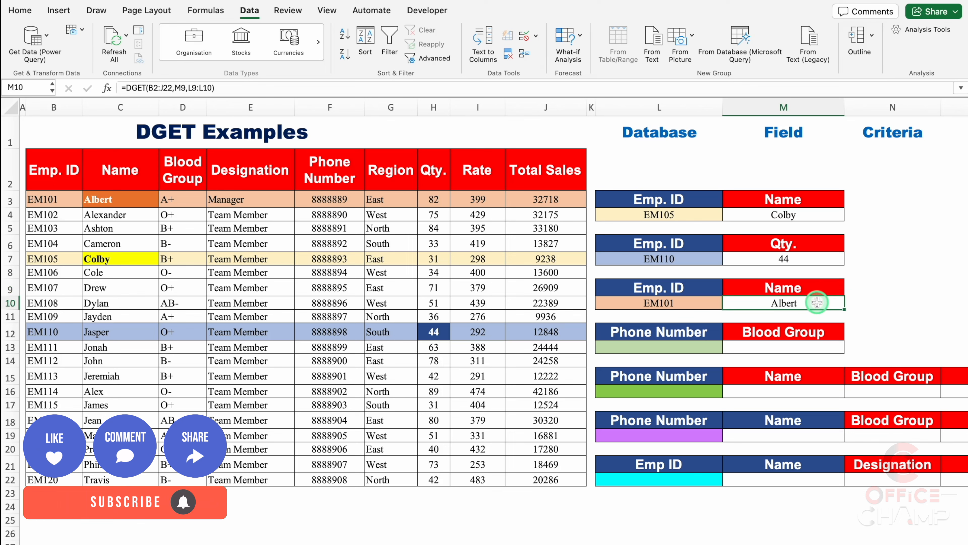
{"action": "left_click", "coordinate": [130, 201]}
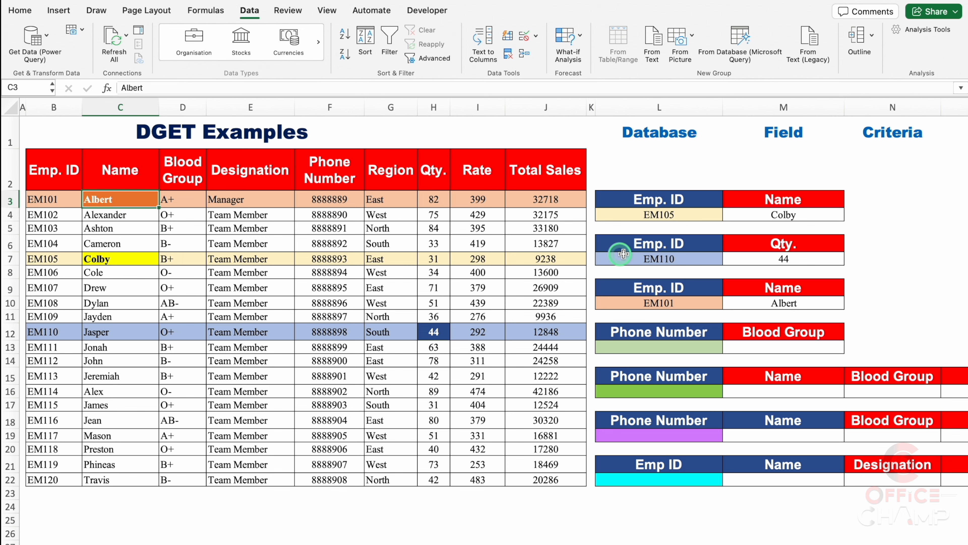
{"action": "left_click", "coordinate": [894, 288]}
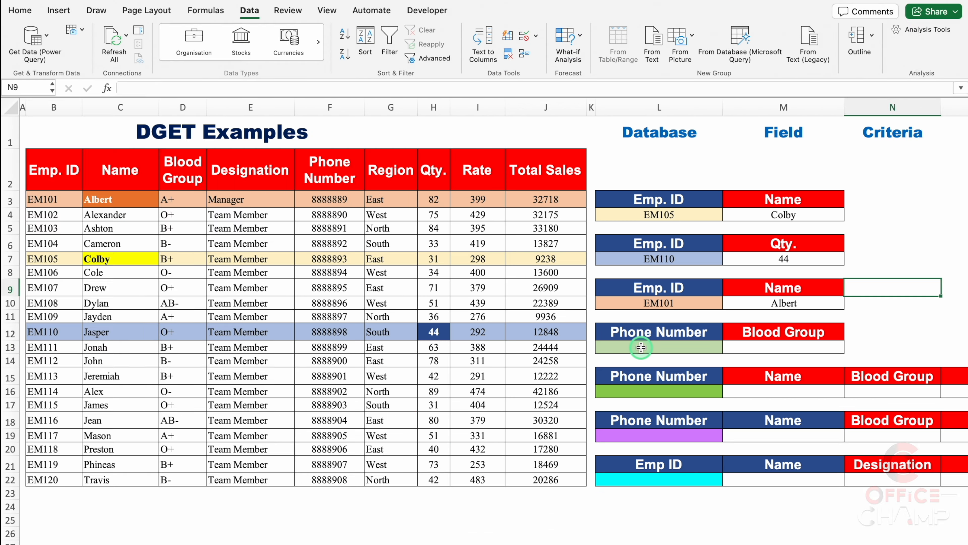
Choose the phone number from F9 in the L13 list and review the Phone Number and Blood Group columns
{"action": "left_click", "coordinate": [699, 347]}
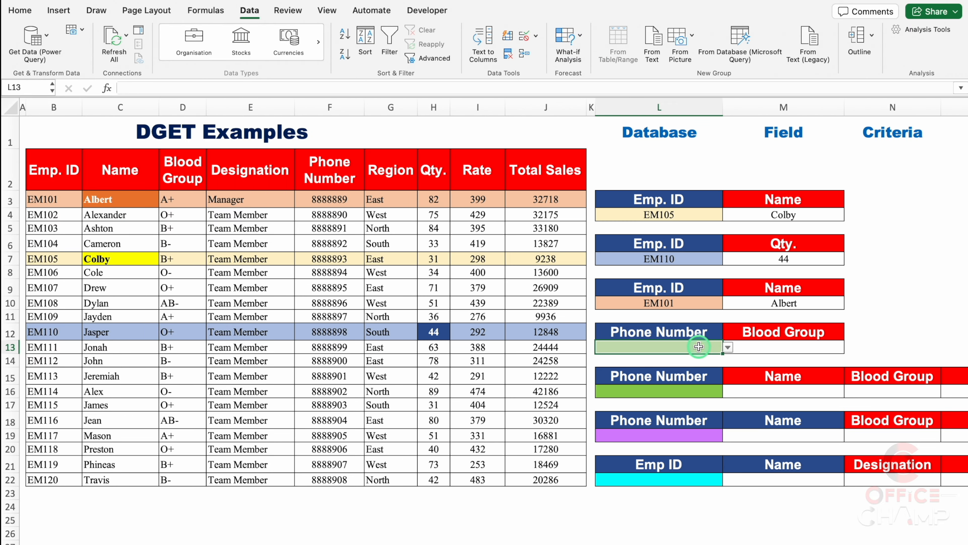
{"action": "left_click", "coordinate": [728, 347]}
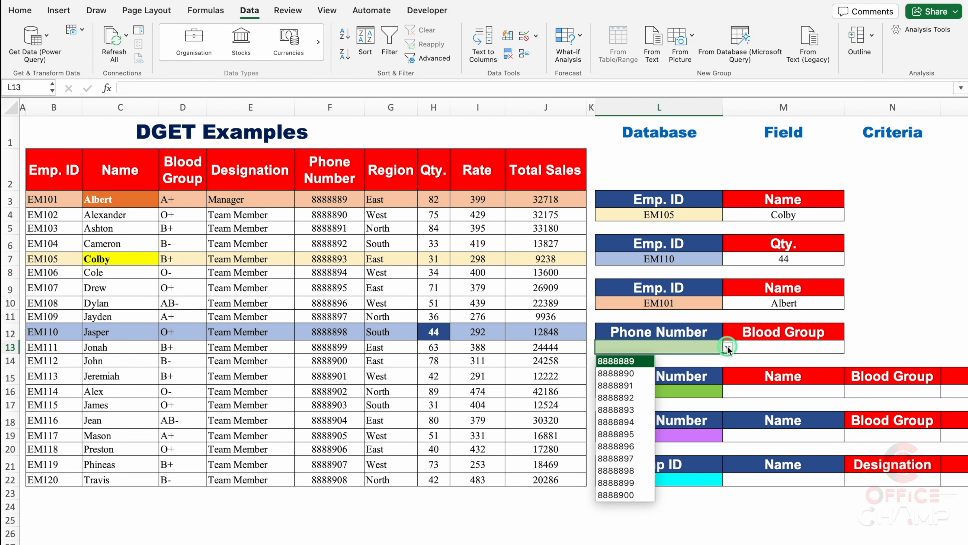
{"action": "left_click", "coordinate": [622, 435]}
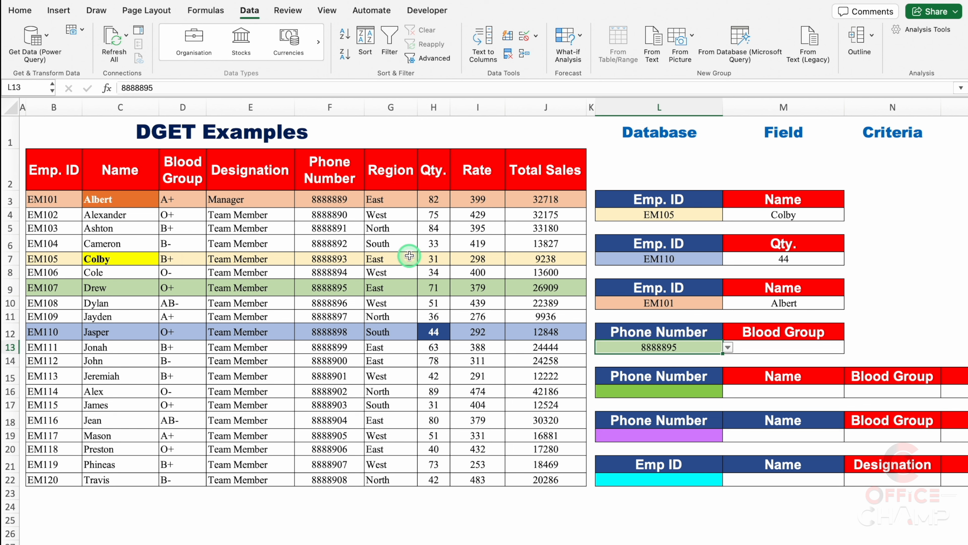
{"action": "left_click", "coordinate": [330, 104]}
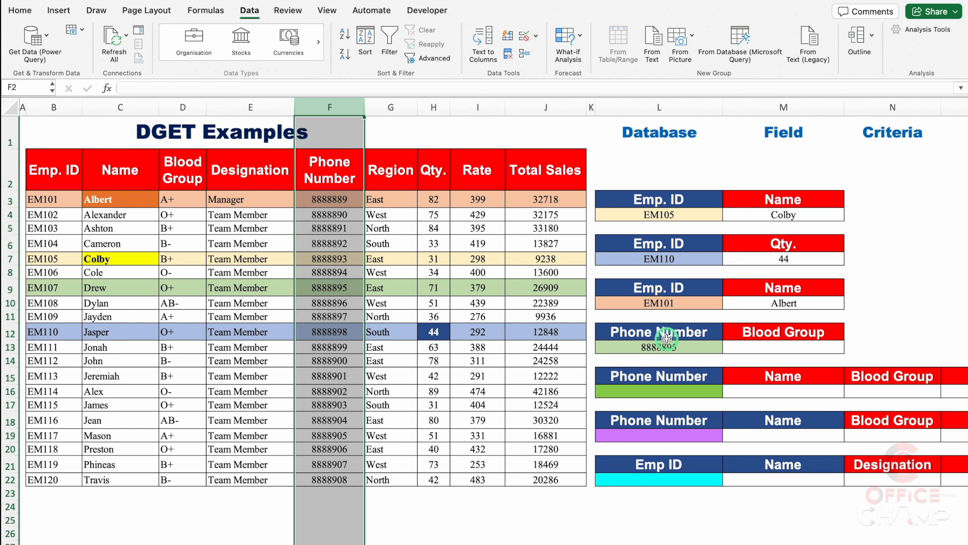
{"action": "left_click", "coordinate": [185, 107]}
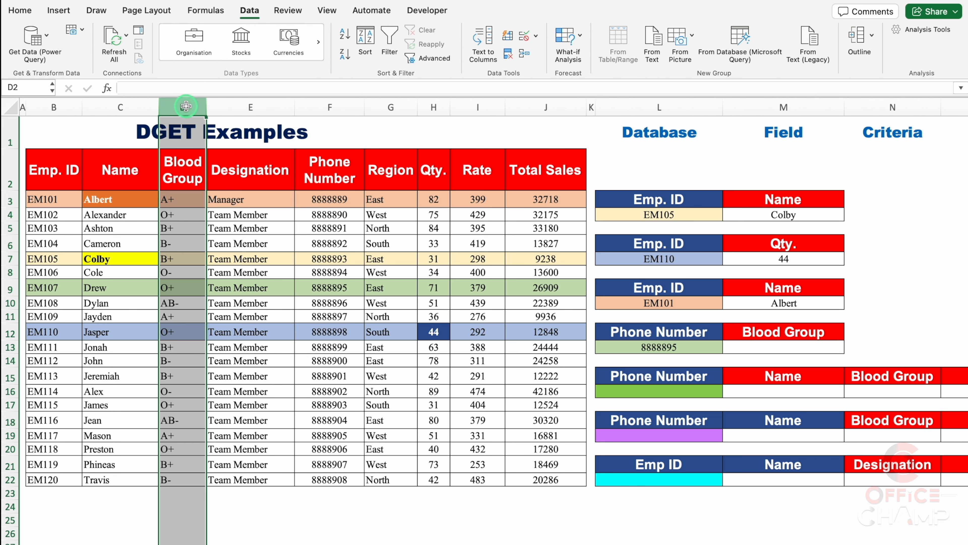
{"action": "left_click", "coordinate": [320, 110]}
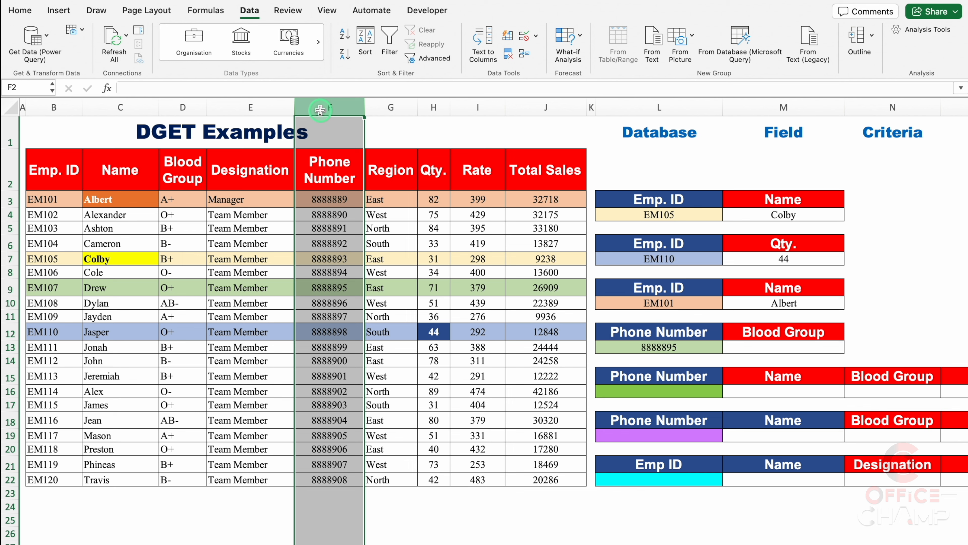
Start a DGET formula in M13 under Blood Group with B2:J22 as the database argument
{"action": "left_click", "coordinate": [761, 348]}
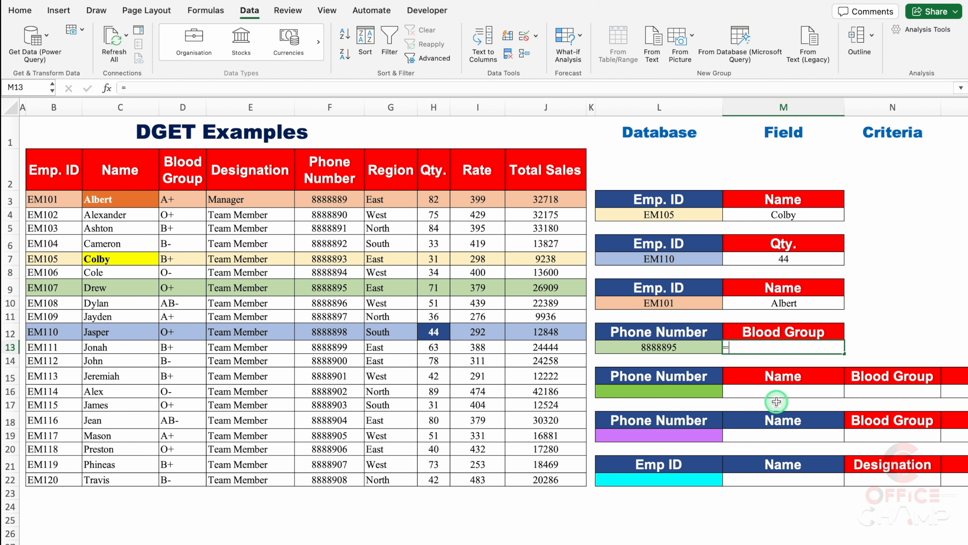
{"action": "type", "text": "=DGET("}
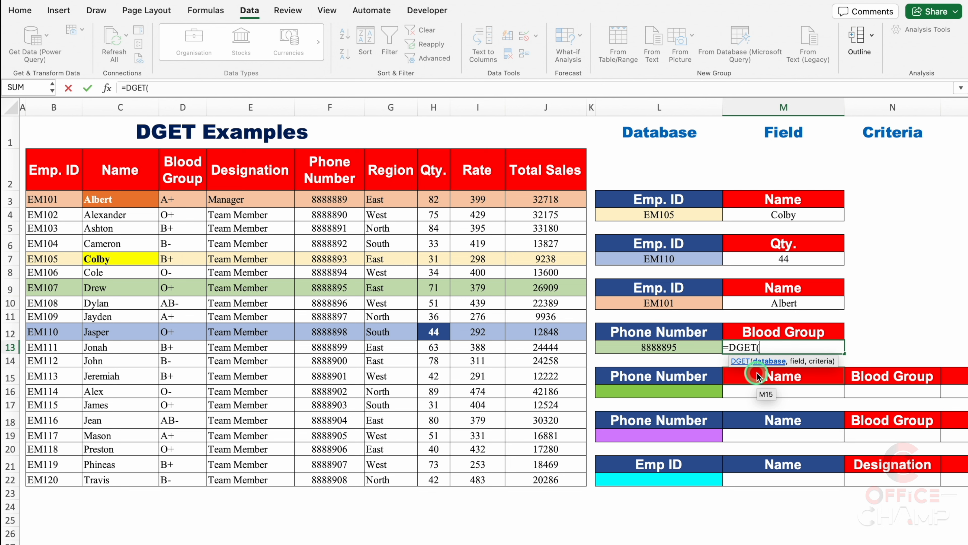
{"action": "left_click", "coordinate": [58, 167]}
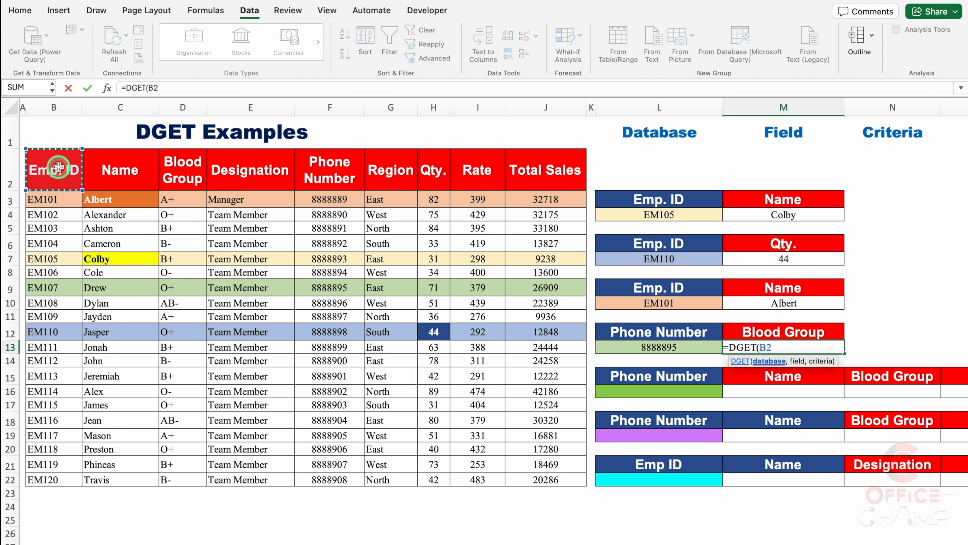
{"action": "key", "text": "ctrl+shift+Down"}
{"action": "key", "text": "ctrl+shift+Right"}
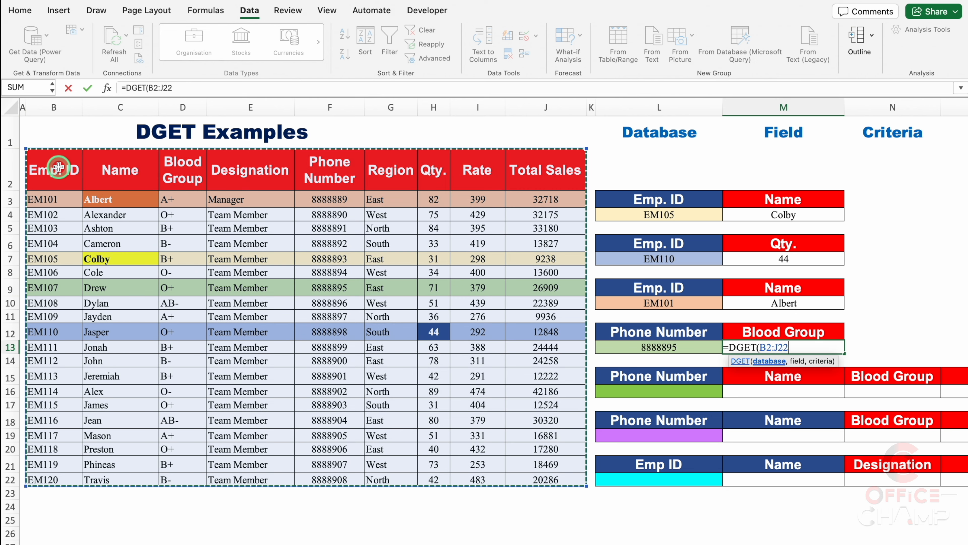
{"action": "type", "text": ","}
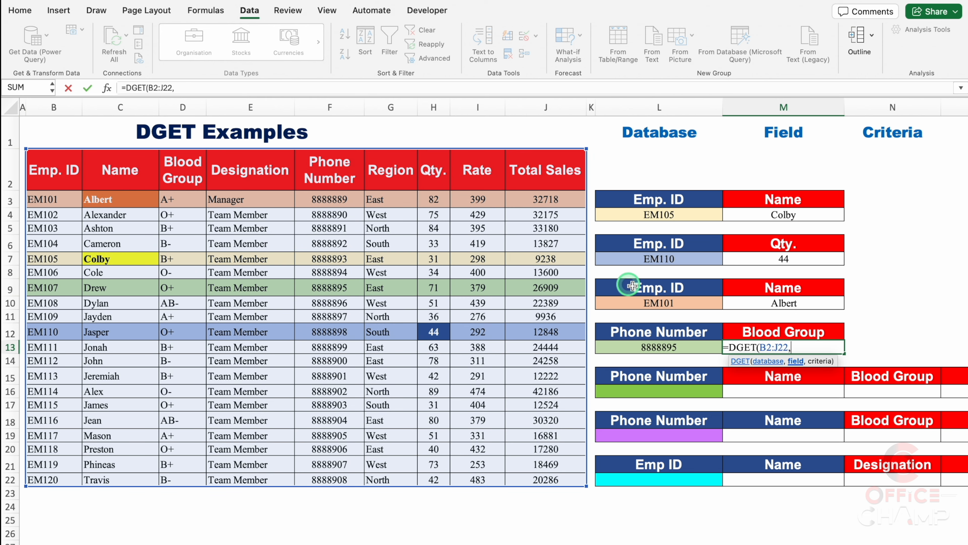
Complete the DGET formula in M13 with the field reference M12 and the criteria range L12:L13
{"action": "left_click", "coordinate": [783, 334]}
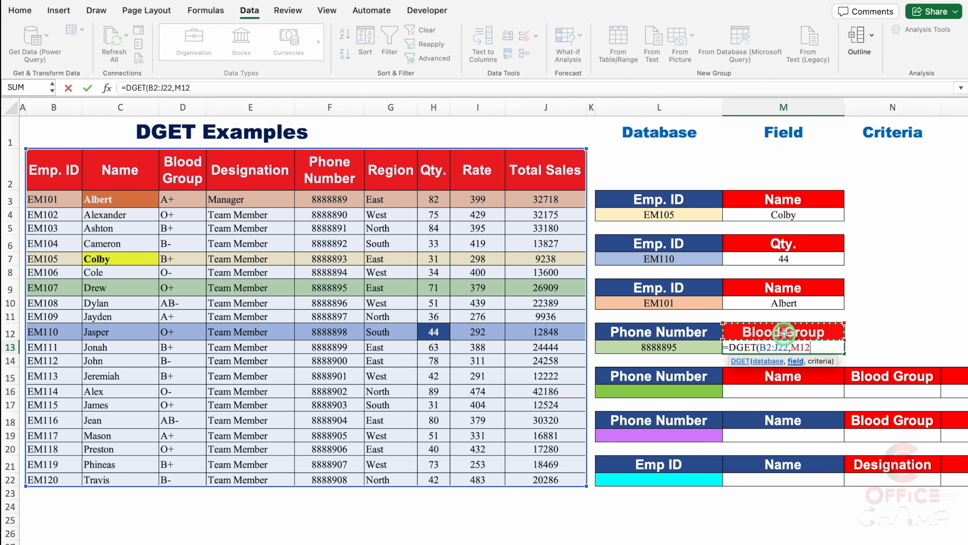
{"action": "type", "text": ","}
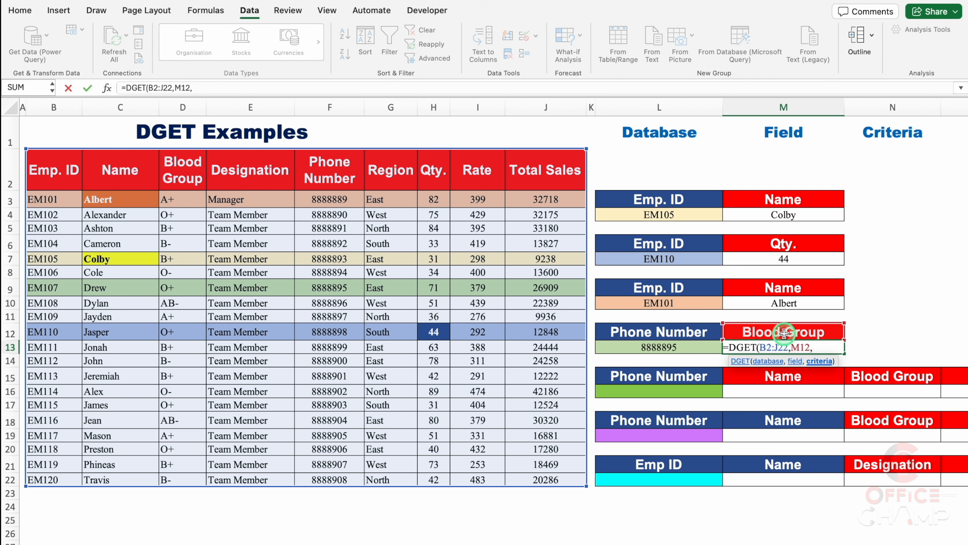
{"action": "left_click_drag", "start_coordinate": [684, 332], "coordinate": [686, 343]}
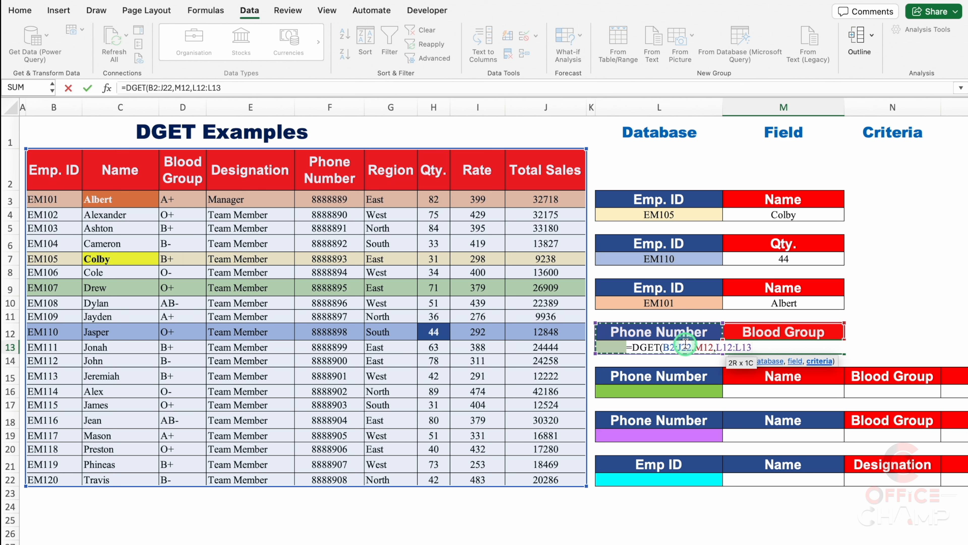
{"action": "type", "text": ")"}
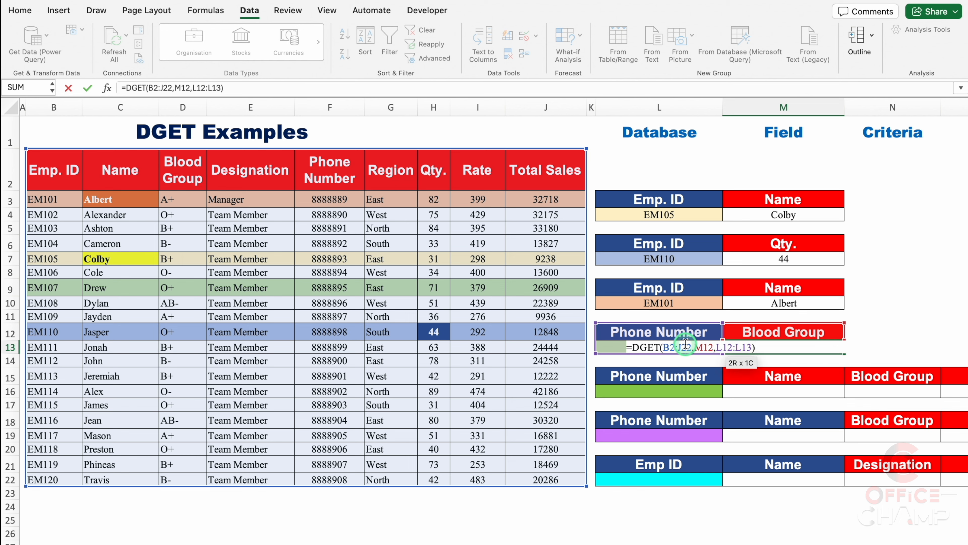
{"action": "key", "text": "Return"}
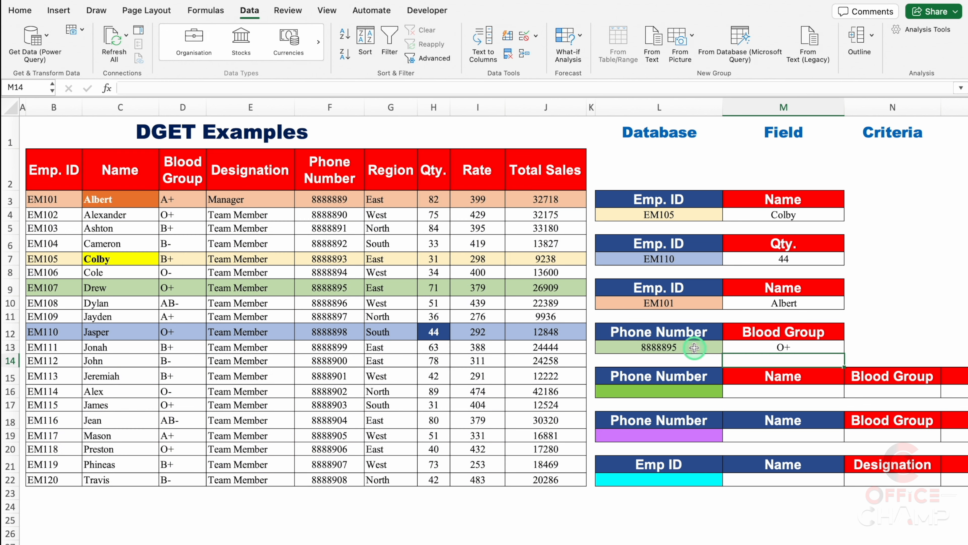
Change the lookup value in L13 to the phone number from F3 and check the blood group in row 3
{"action": "left_click", "coordinate": [694, 348]}
{"action": "left_click", "coordinate": [728, 347]}
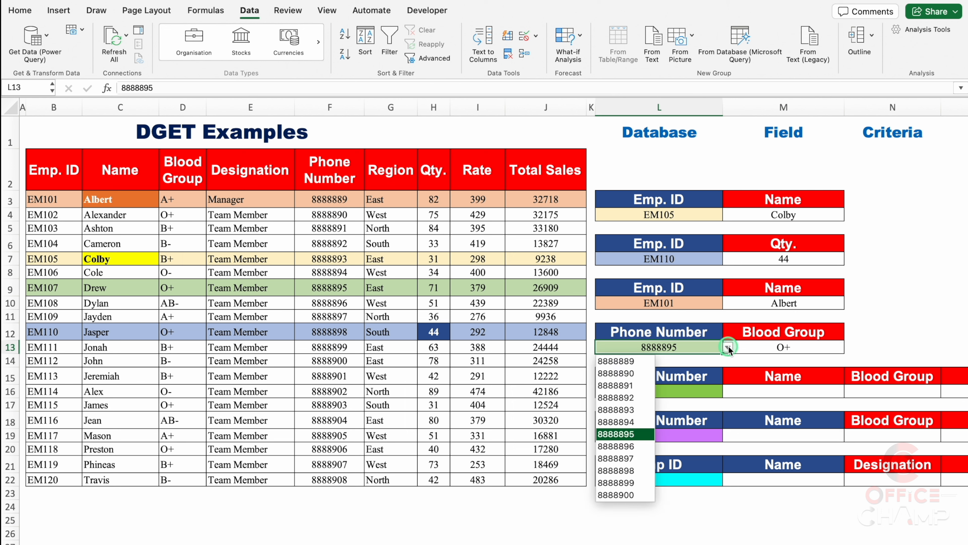
{"action": "left_click", "coordinate": [645, 361]}
{"action": "left_click", "coordinate": [869, 342]}
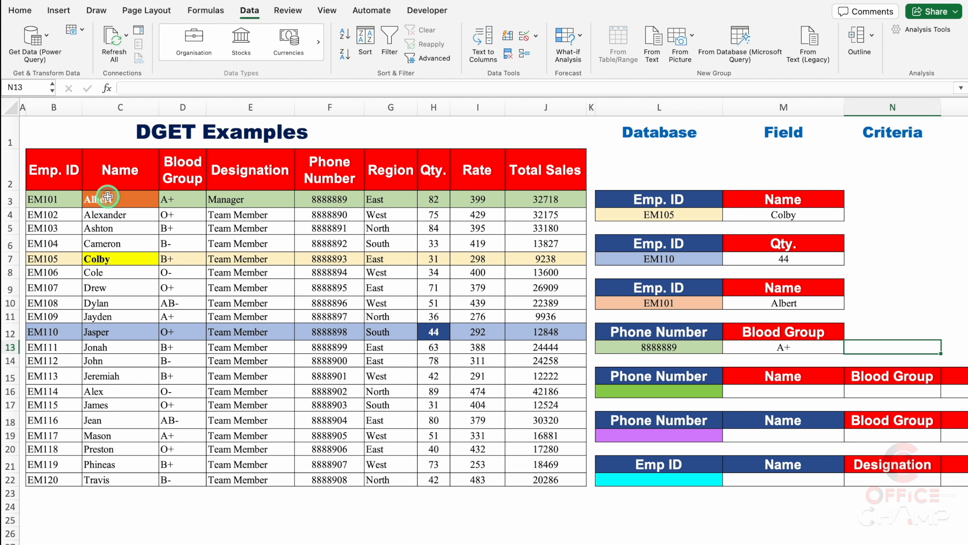
{"action": "left_click", "coordinate": [17, 197]}
{"action": "left_click", "coordinate": [877, 272]}
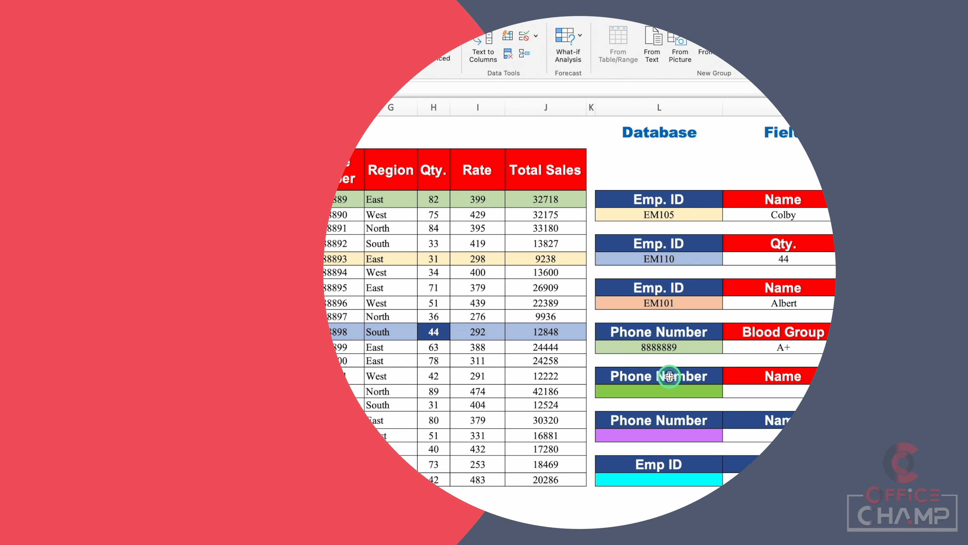
Choose the phone number from F6 in the L16 list and review the empty result cells M16 to P16
{"action": "left_click", "coordinate": [661, 376]}
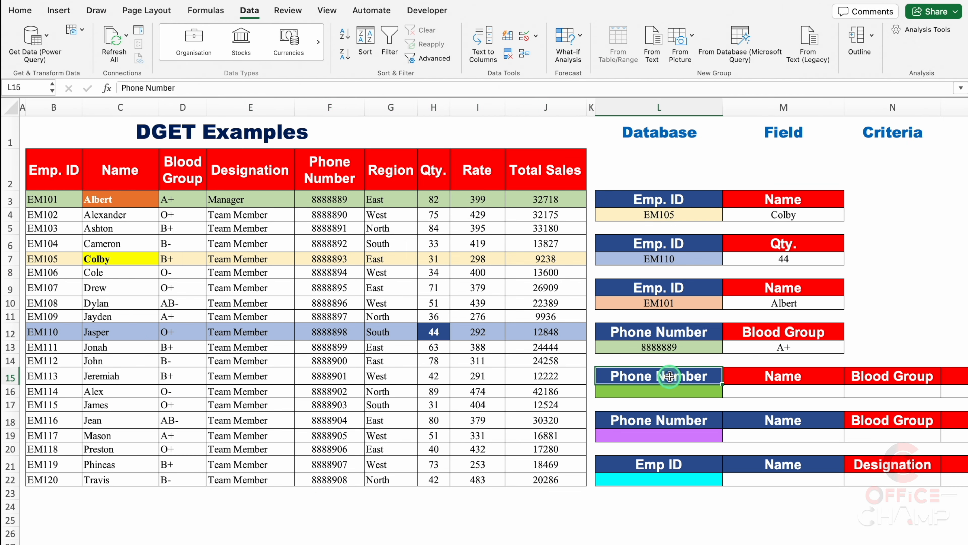
{"action": "left_click", "coordinate": [683, 390]}
{"action": "left_click", "coordinate": [729, 391]}
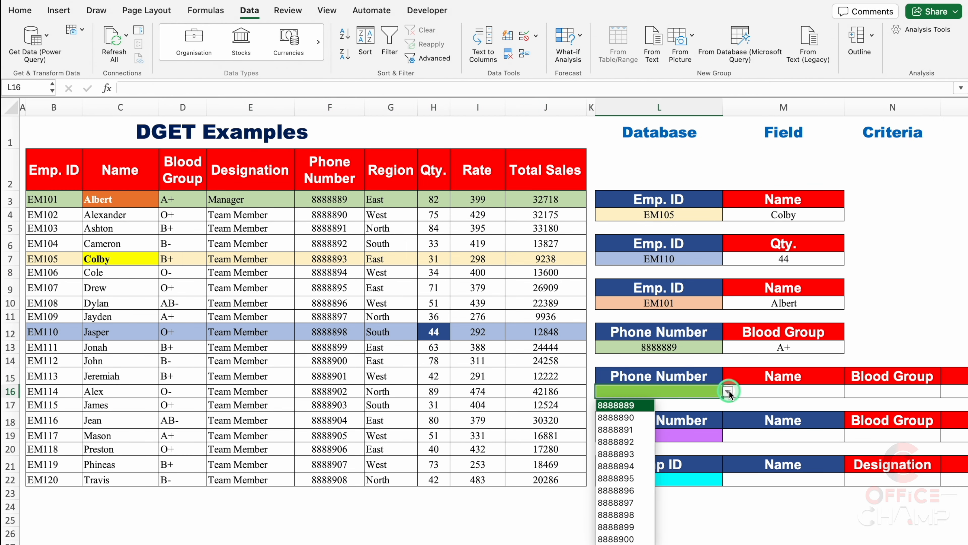
{"action": "left_click", "coordinate": [633, 441]}
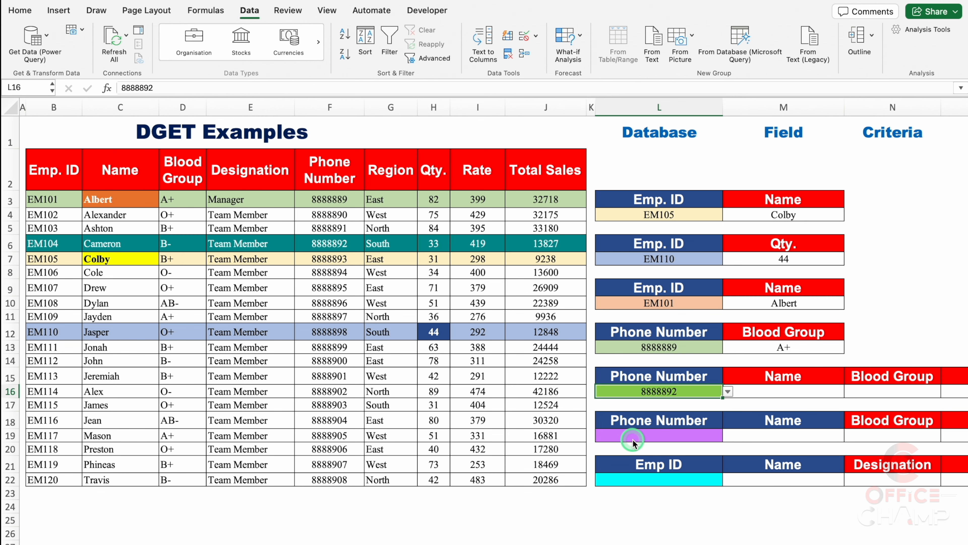
{"action": "left_click_drag", "start_coordinate": [465, 541], "coordinate": [674, 535]}
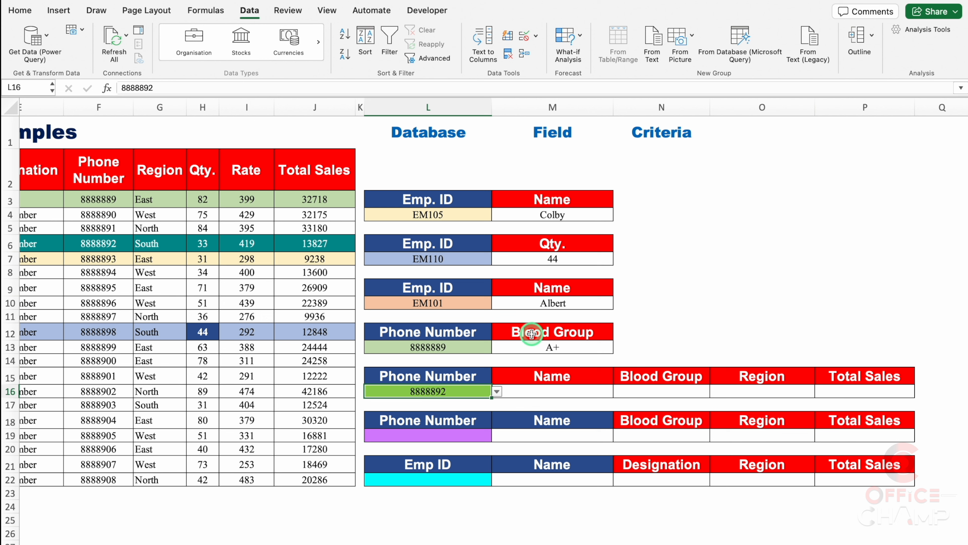
{"action": "left_click", "coordinate": [564, 389]}
{"action": "left_click", "coordinate": [633, 390]}
{"action": "left_click", "coordinate": [727, 388]}
{"action": "left_click", "coordinate": [838, 391]}
Start a DGET formula in M16 under Name with the absolute range $B$2:$J$22 as the database argument
{"action": "left_click", "coordinate": [537, 391]}
{"action": "type", "text": "=DGET"}
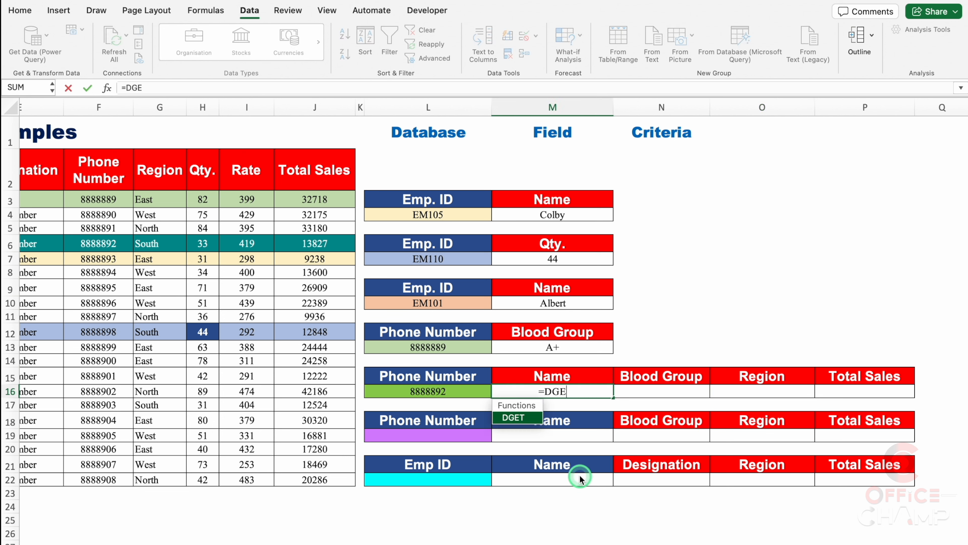
{"action": "double_click", "coordinate": [537, 417]}
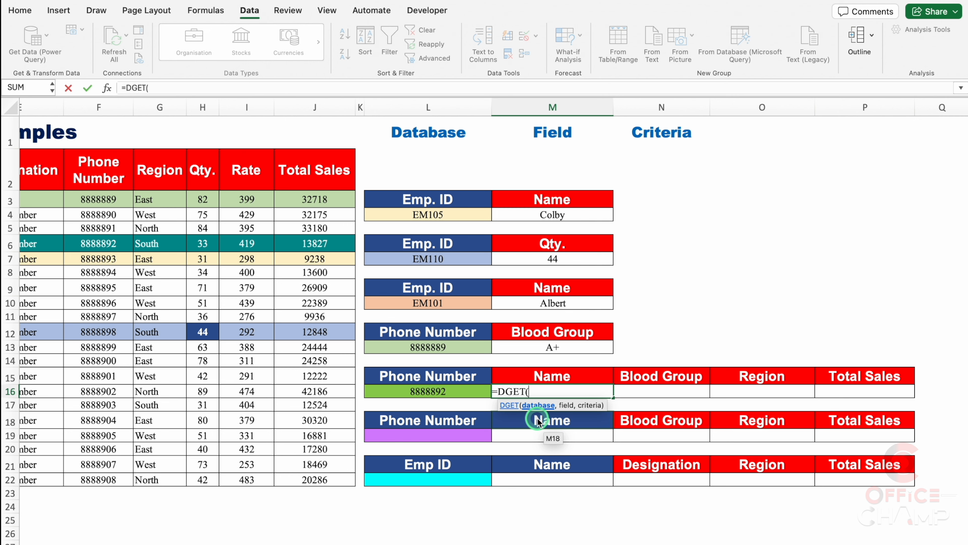
{"action": "left_click_drag", "start_coordinate": [618, 542], "coordinate": [439, 541]}
{"action": "left_click_drag", "start_coordinate": [54, 170], "coordinate": [574, 478]}
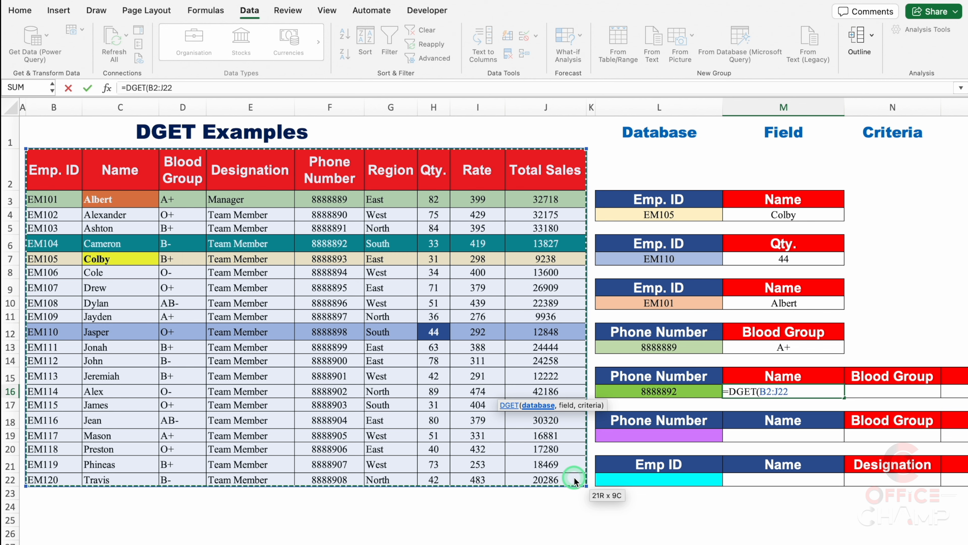
{"action": "key", "text": "super+t"}
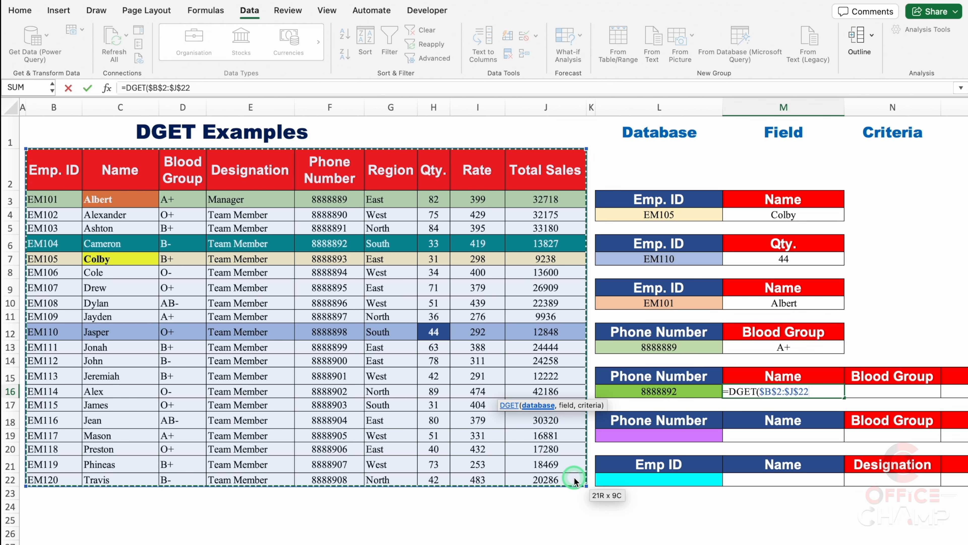
{"action": "type", "text": ","}
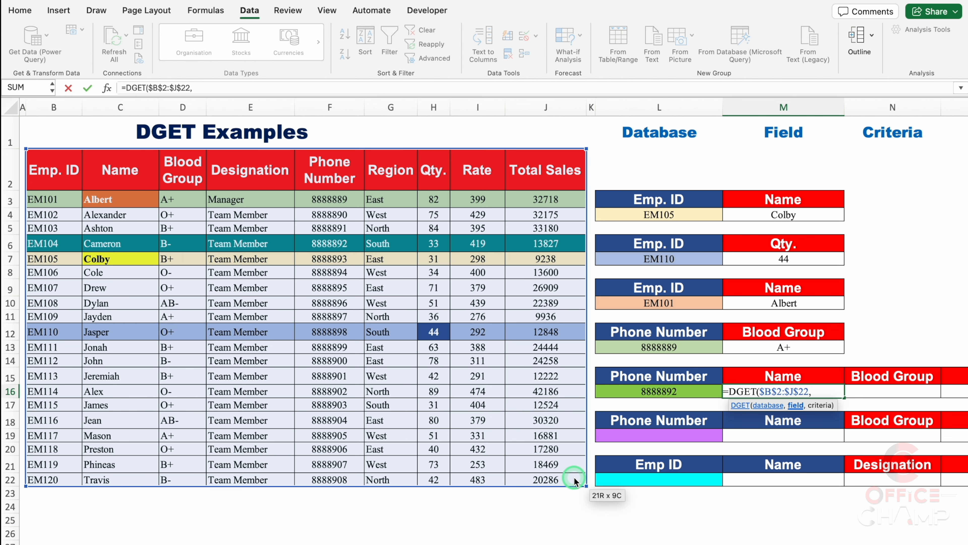
Complete the DGET formula in M16 with the field reference M15 and the absolute criteria range $L$15:$L$16
{"action": "left_click", "coordinate": [794, 375]}
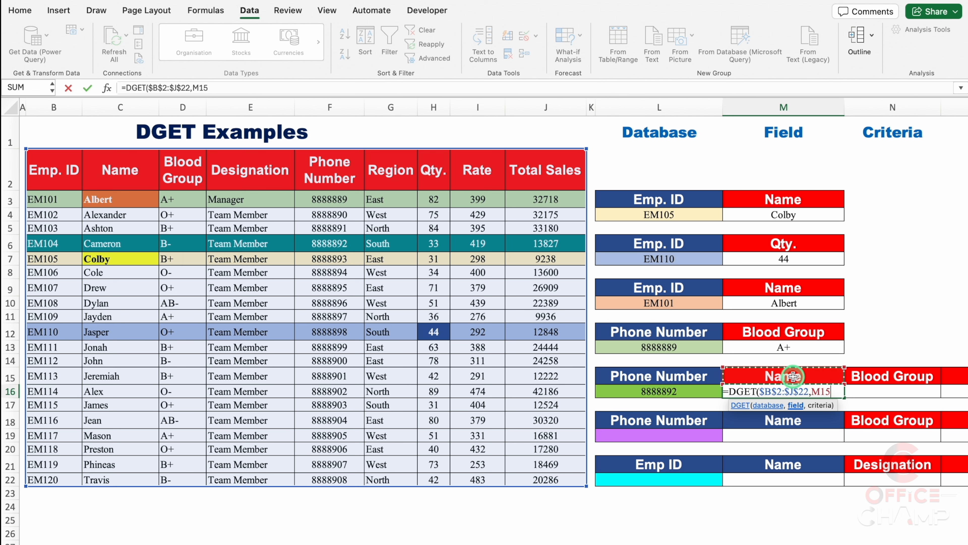
{"action": "type", "text": ","}
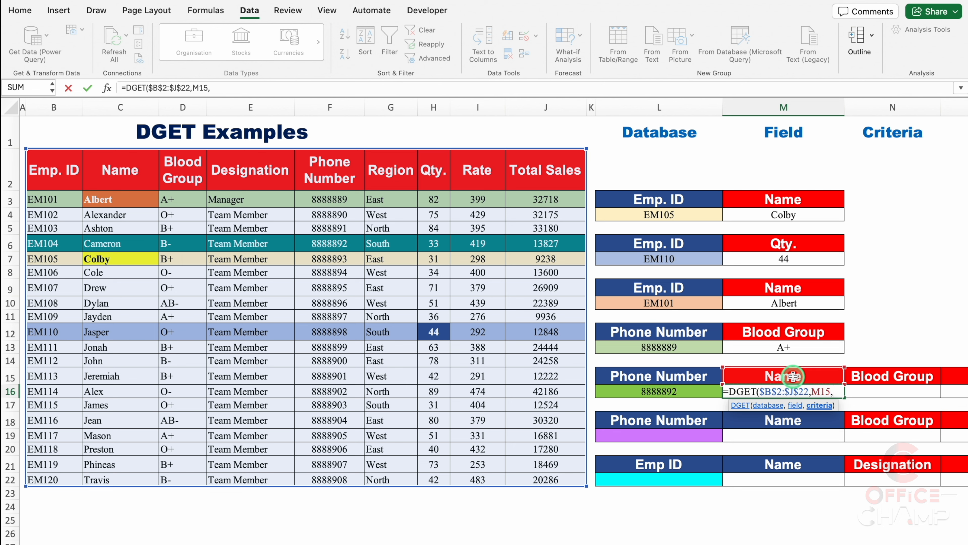
{"action": "left_click", "coordinate": [671, 375]}
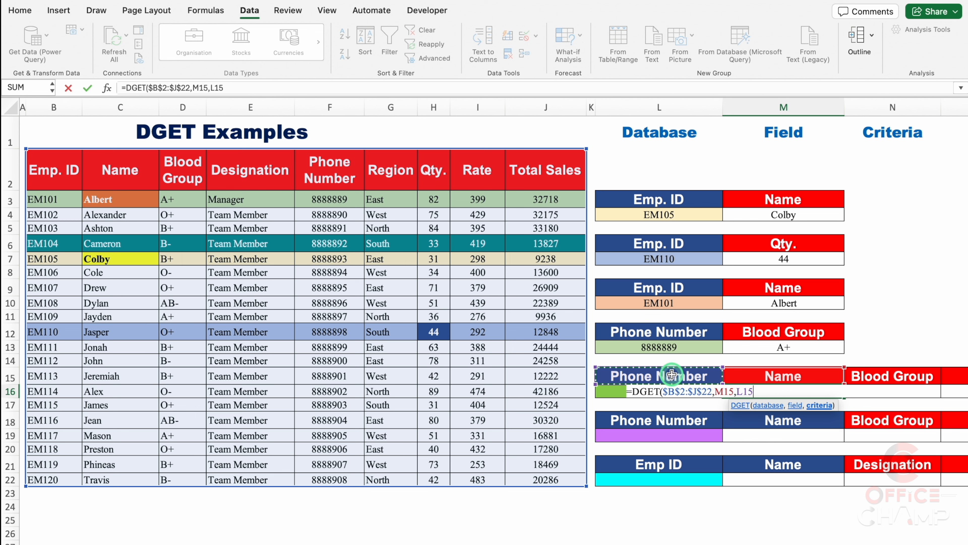
{"action": "left_click_drag", "start_coordinate": [672, 375], "coordinate": [674, 388]}
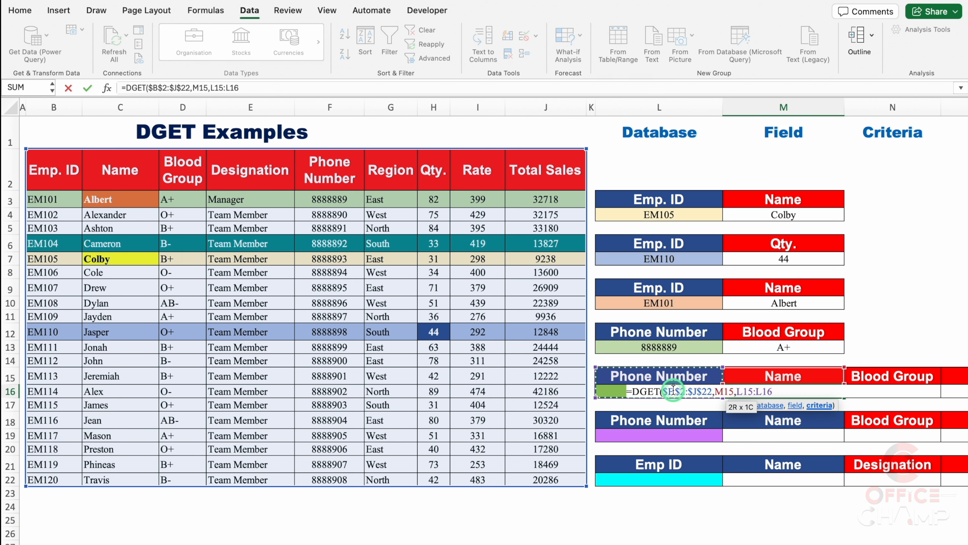
{"action": "key", "text": "F4"}
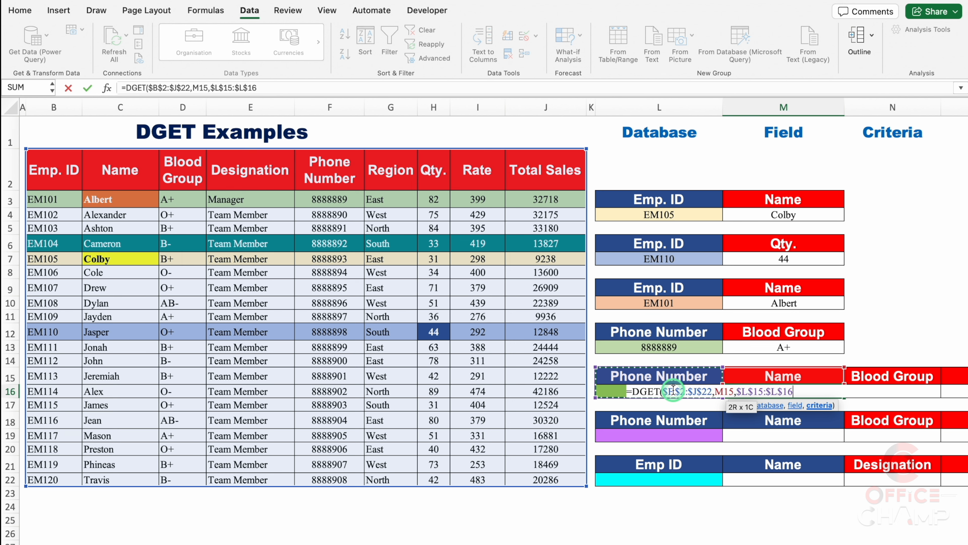
{"action": "type", "text": ")"}
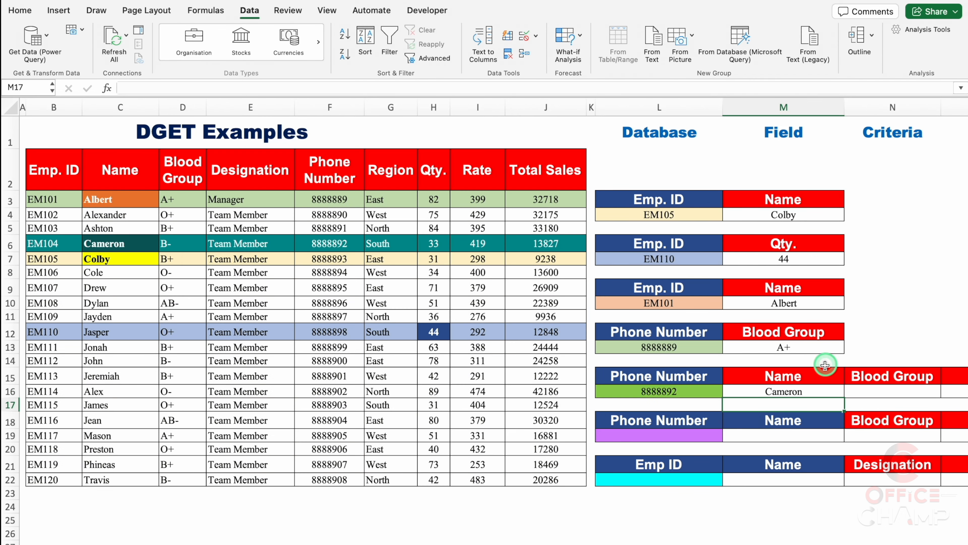
Fill the DGET formula from M16 across to P16 for Blood Group, Region and Total Sales
{"action": "left_click_drag", "start_coordinate": [538, 541], "coordinate": [782, 541]}
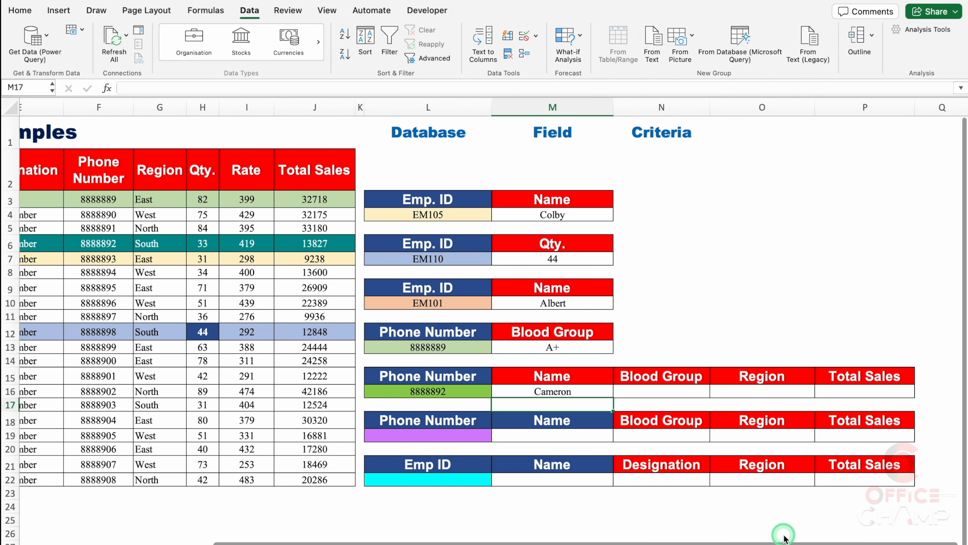
{"action": "left_click", "coordinate": [607, 392]}
{"action": "left_click_drag", "start_coordinate": [613, 398], "coordinate": [885, 402]}
{"action": "left_click", "coordinate": [812, 304]}
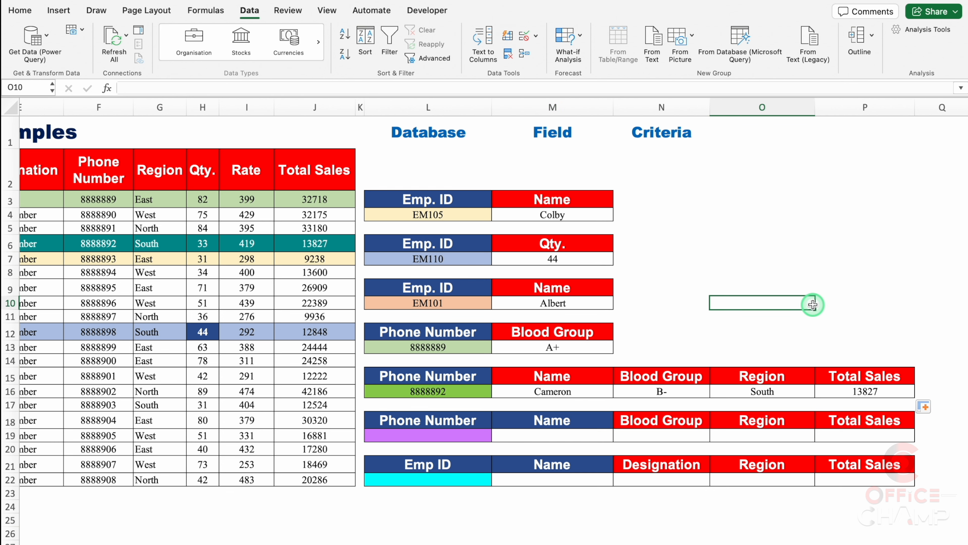
Change the field header in M15 to Total Sales and the one in P15 to Name
{"action": "left_click", "coordinate": [591, 372]}
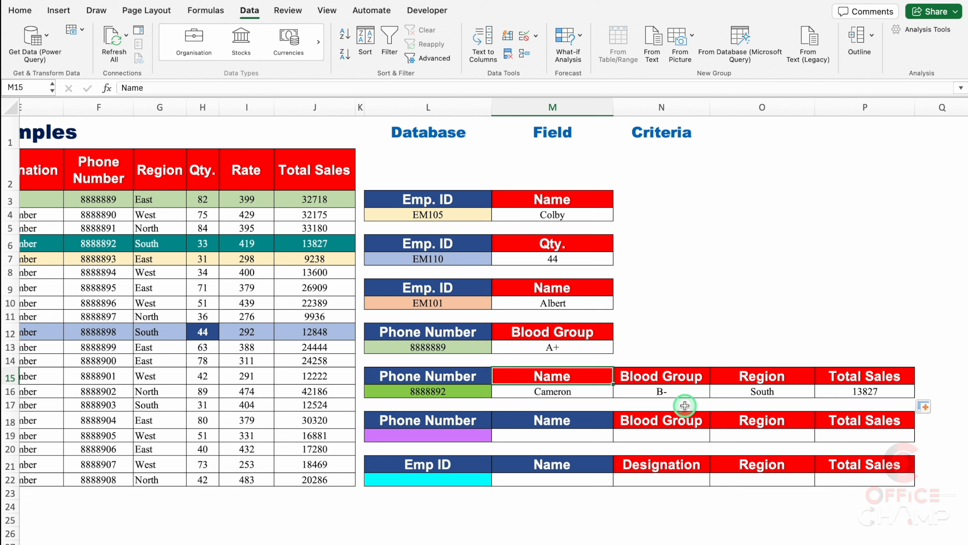
{"action": "type", "text": "Total Sales"}
{"action": "key", "text": "Return"}
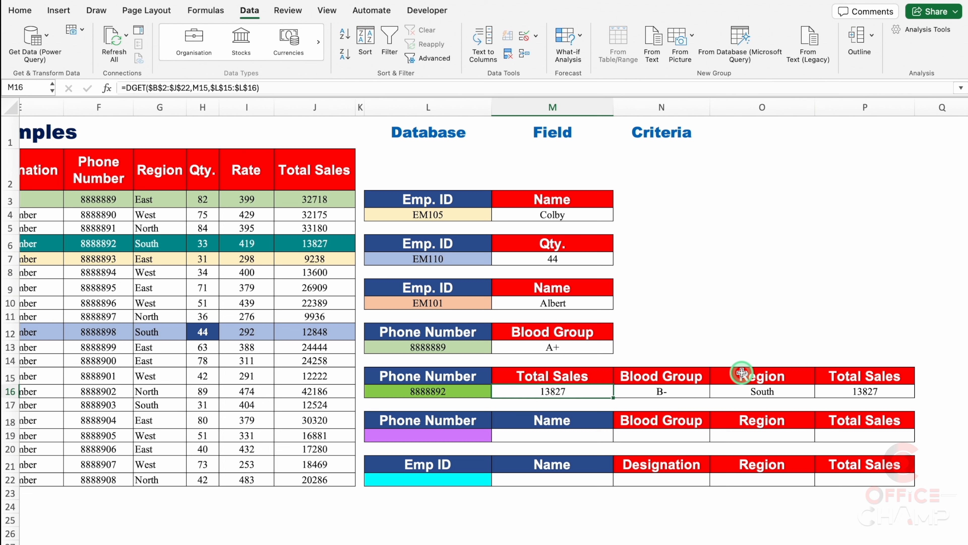
{"action": "left_click", "coordinate": [869, 375]}
{"action": "type", "text": "Name"}
{"action": "key", "text": "Return"}
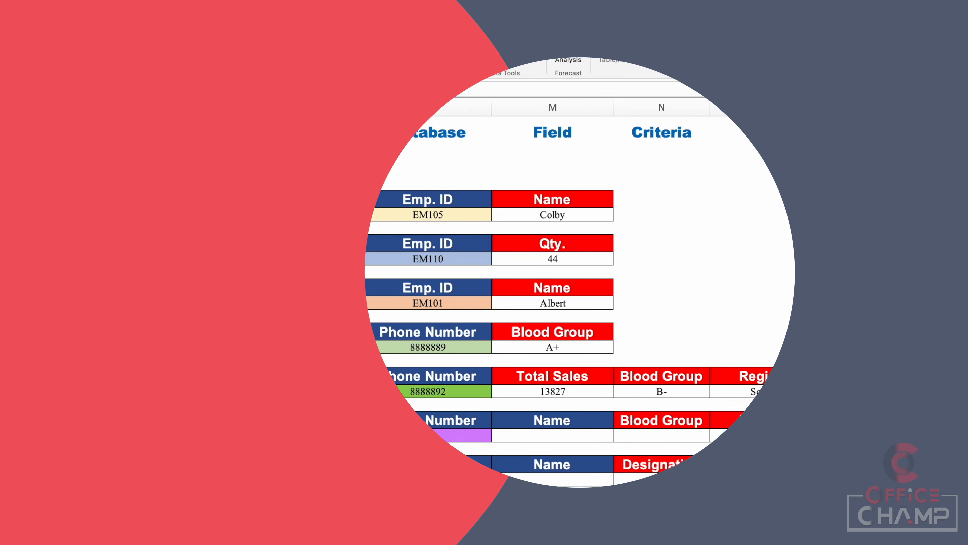
Choose the phone number from F7 in the L19 list and move to the Name result cell M19
{"action": "left_click", "coordinate": [485, 435]}
{"action": "left_click", "coordinate": [497, 437]}
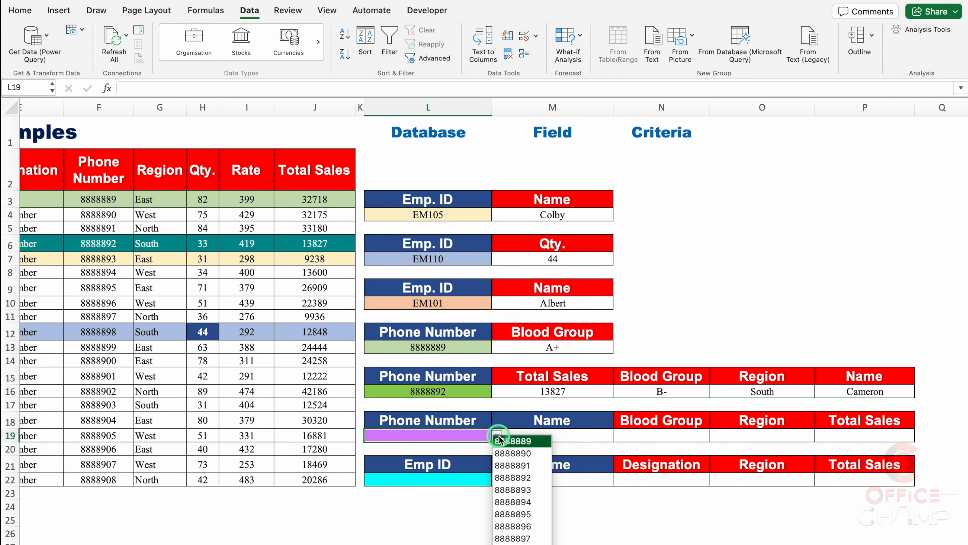
{"action": "left_click", "coordinate": [528, 489]}
{"action": "key", "text": "Tab"}
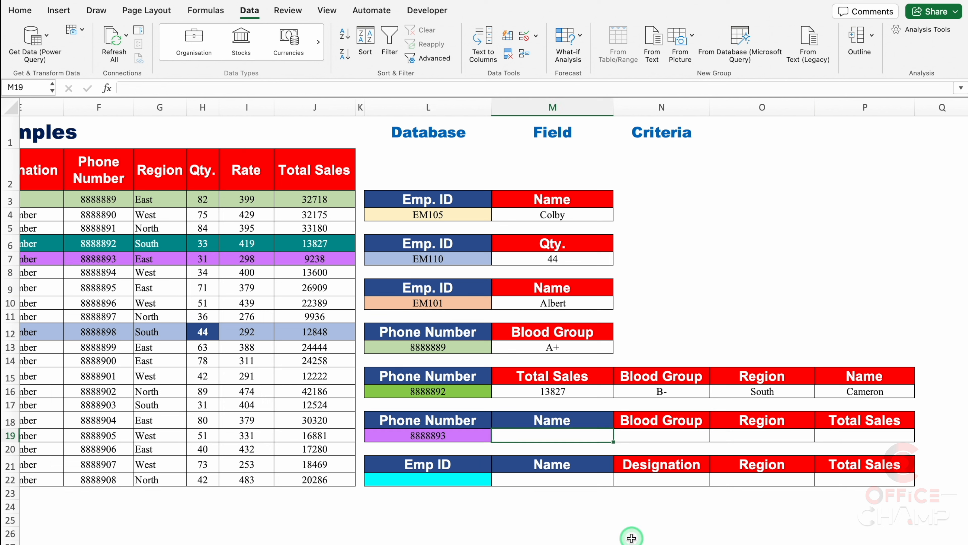
Start a DGET formula in M19 with the absolute range $B$2:$J$22 as the database argument
{"action": "type", "text": "=DGET"}
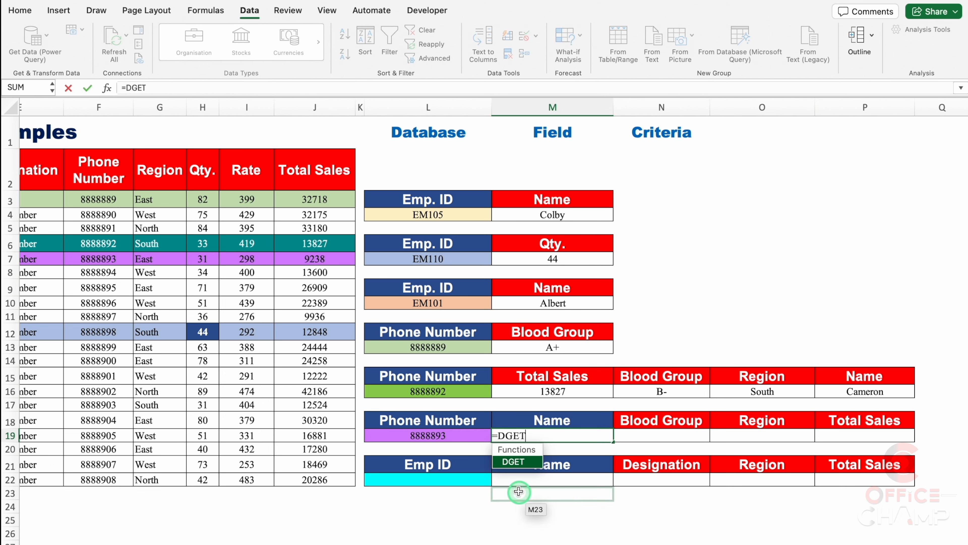
{"action": "double_click", "coordinate": [511, 462]}
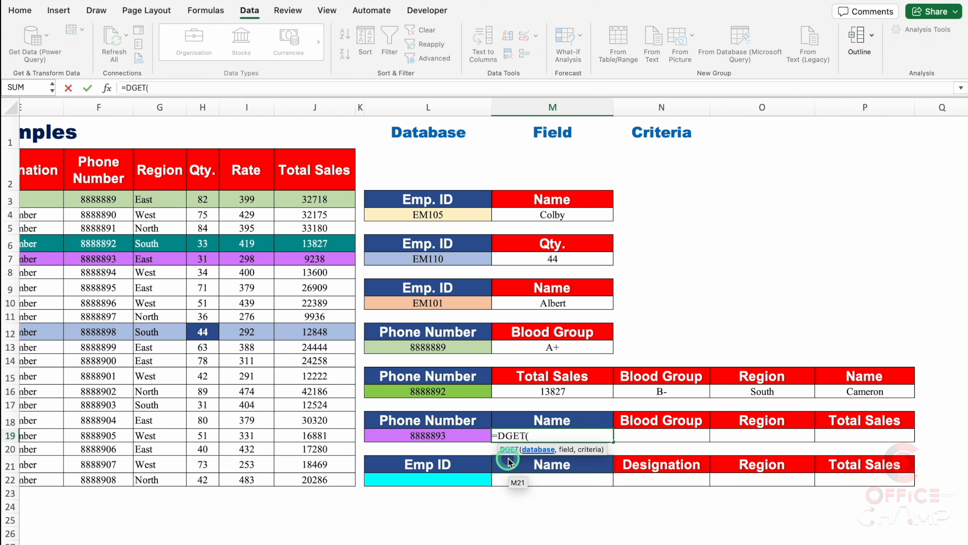
{"action": "scroll", "coordinate": [343, 305], "scroll_direction": "left", "scroll_amount": 5}
{"action": "left_click_drag", "start_coordinate": [53, 170], "coordinate": [541, 476]}
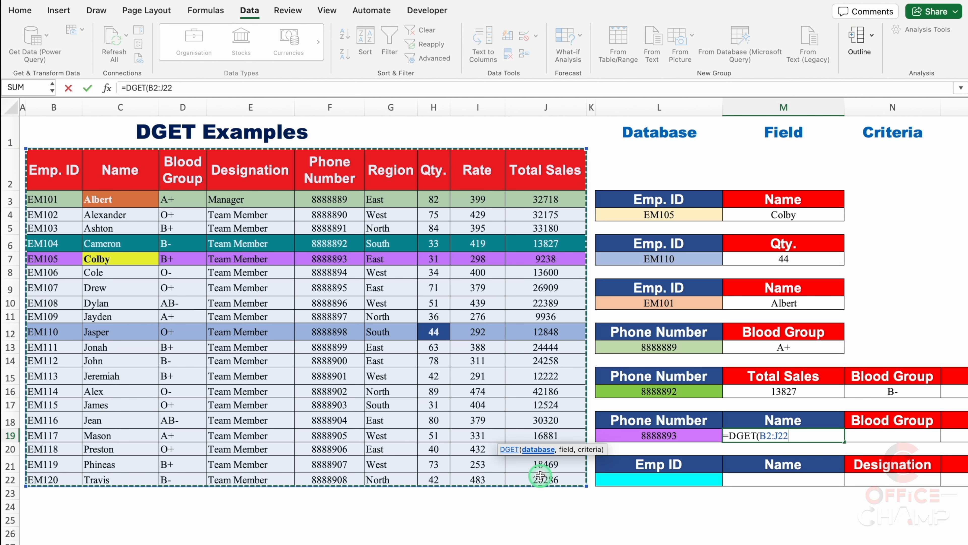
{"action": "key", "text": "F4"}
{"action": "type", "text": ","}
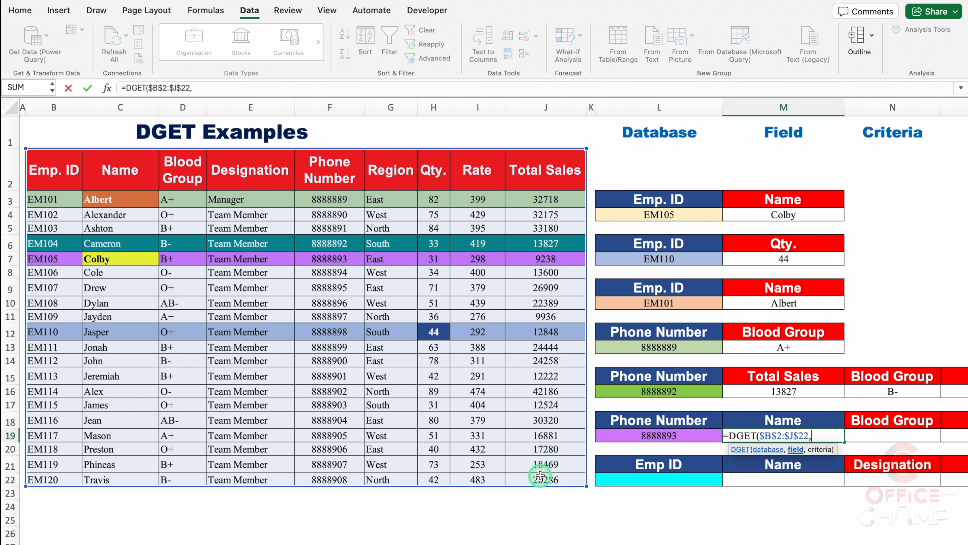
Complete the DGET formula in M19 with the field reference M18 and the absolute criteria range $L$18:$L$19
{"action": "left_click", "coordinate": [795, 417]}
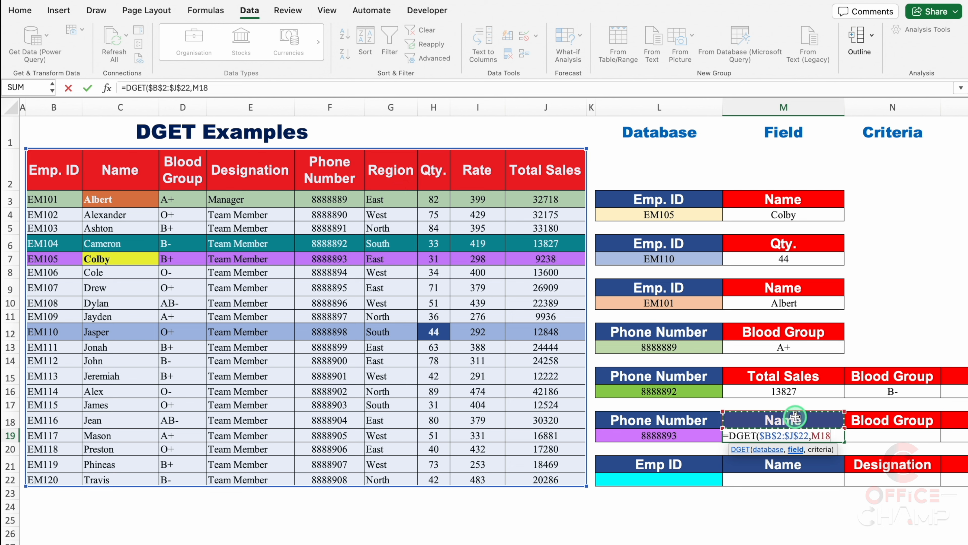
{"action": "type", "text": ","}
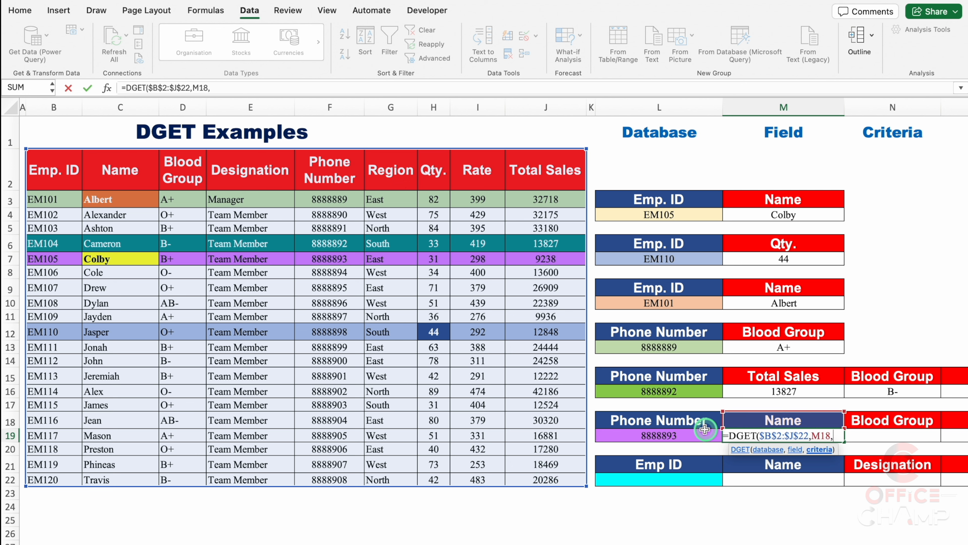
{"action": "left_click", "coordinate": [692, 422]}
{"action": "left_click_drag", "start_coordinate": [694, 423], "coordinate": [696, 434]}
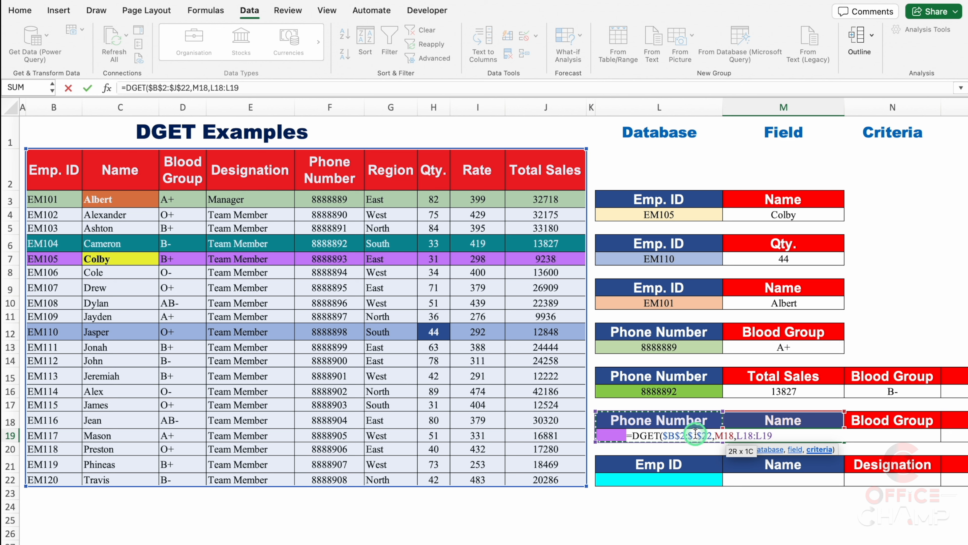
{"action": "key", "text": "F4"}
{"action": "key", "text": "Return"}
Fill the DGET formula from M19 across to P19 for the remaining fields of the second phone number lookup
{"action": "scroll", "coordinate": [696, 435], "scroll_direction": "right", "scroll_amount": 5}
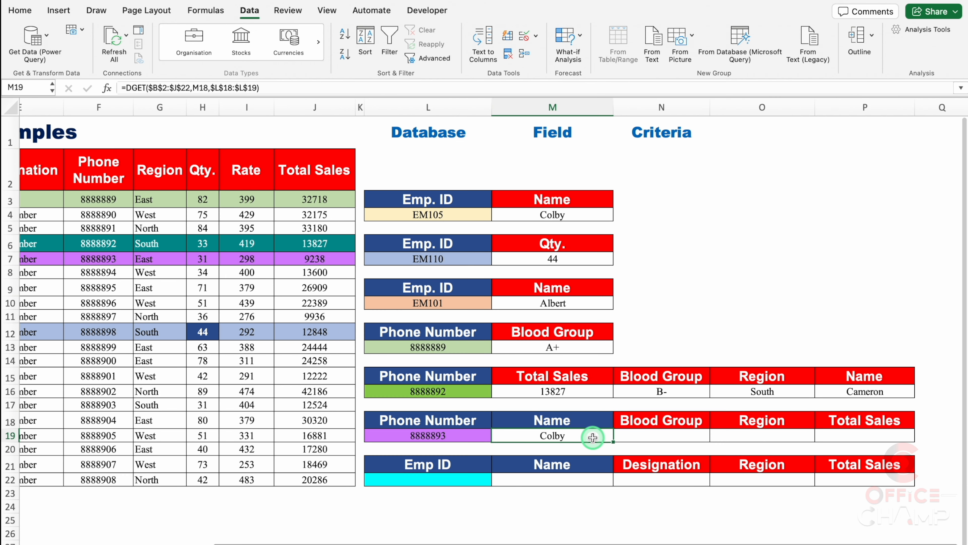
{"action": "left_click_drag", "start_coordinate": [613, 443], "coordinate": [892, 435]}
{"action": "left_click", "coordinate": [708, 501]}
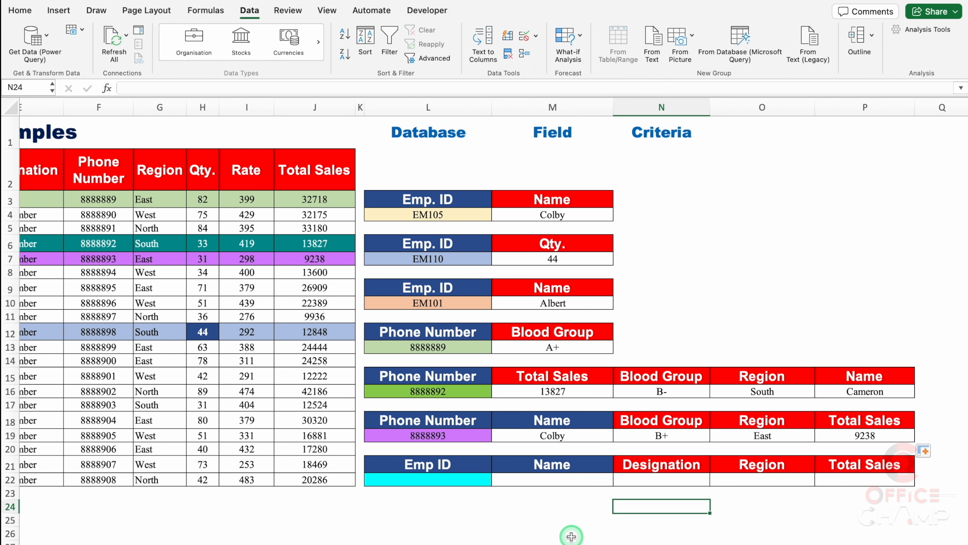
Enter a new employee in row 23: ID, name, blood group O+, Trainer, phone number, region East, quantity 50, rate 45, total sales 2250
{"action": "scroll", "coordinate": [568, 535], "scroll_direction": "left", "scroll_amount": 6}
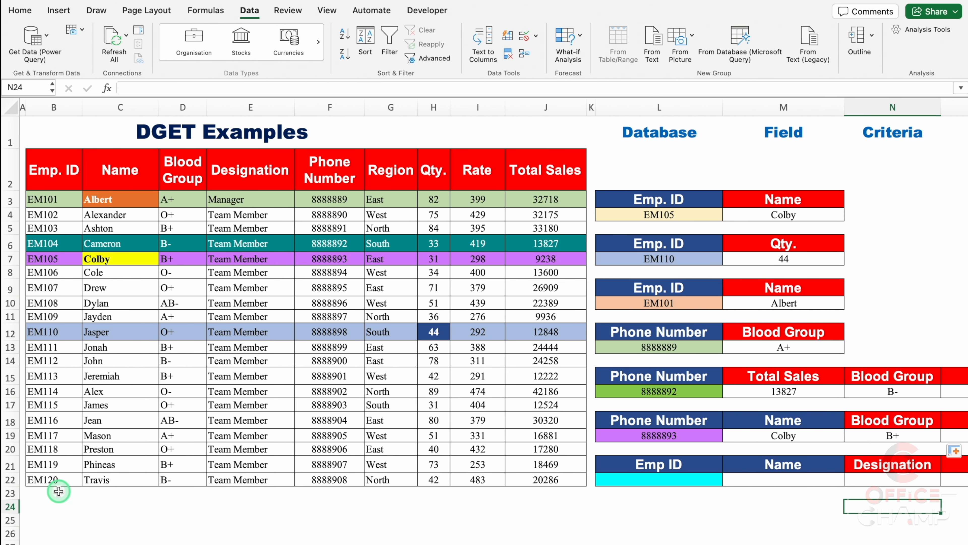
{"action": "left_click", "coordinate": [51, 492]}
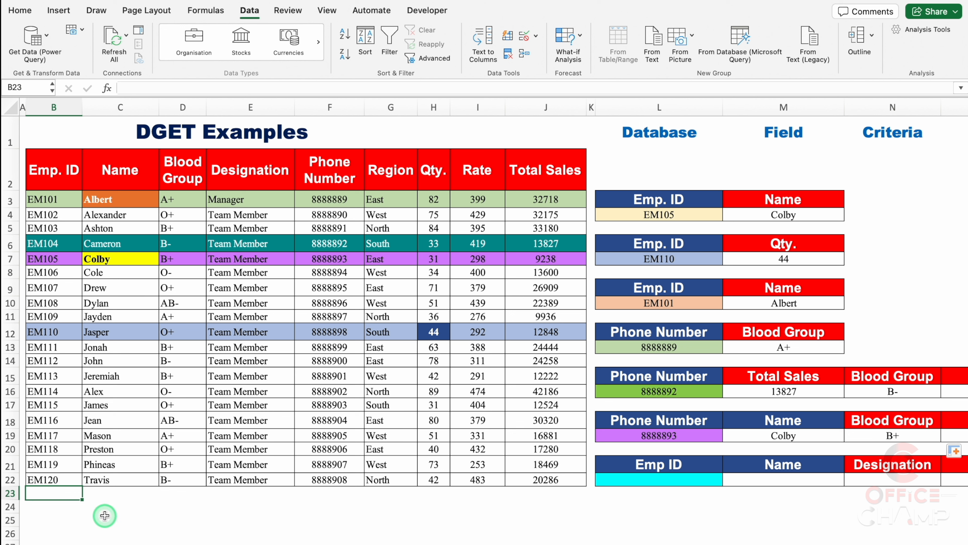
{"action": "type", "text": "E"}
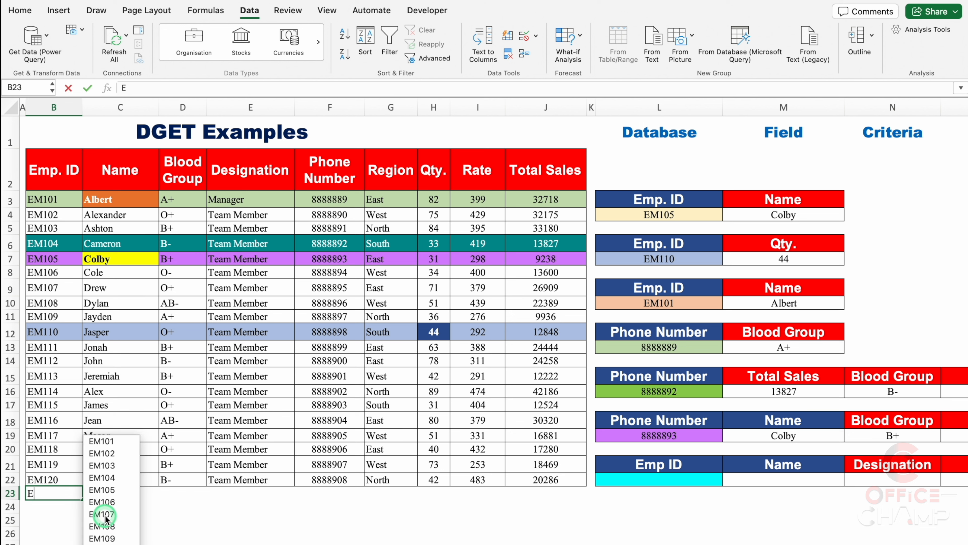
{"action": "type", "text": "M500"}
{"action": "key", "text": "Tab"}
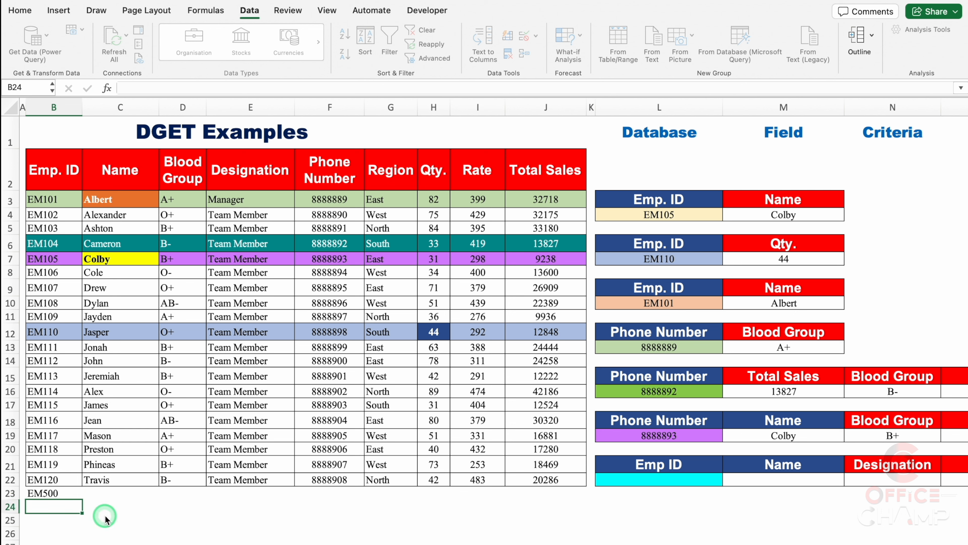
{"action": "type", "text": "Vijay"}
{"action": "key", "text": "Tab"}
{"action": "type", "text": "O+"}
{"action": "key", "text": "Tab"}
{"action": "type", "text": "Trainer"}
{"action": "key", "text": "Tab"}
{"action": "type", "text": "99999999"}
{"action": "key", "text": "Tab"}
{"action": "type", "text": "East"}
{"action": "left_click", "coordinate": [427, 496]}
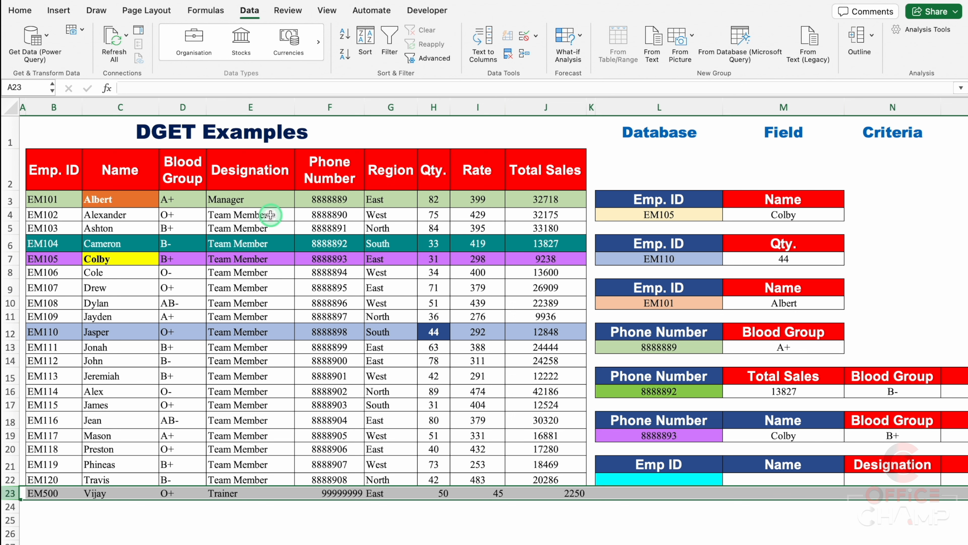
Center the contents of the new employee record in row 23 horizontally
{"action": "left_click", "coordinate": [26, 14]}
{"action": "left_click", "coordinate": [271, 54]}
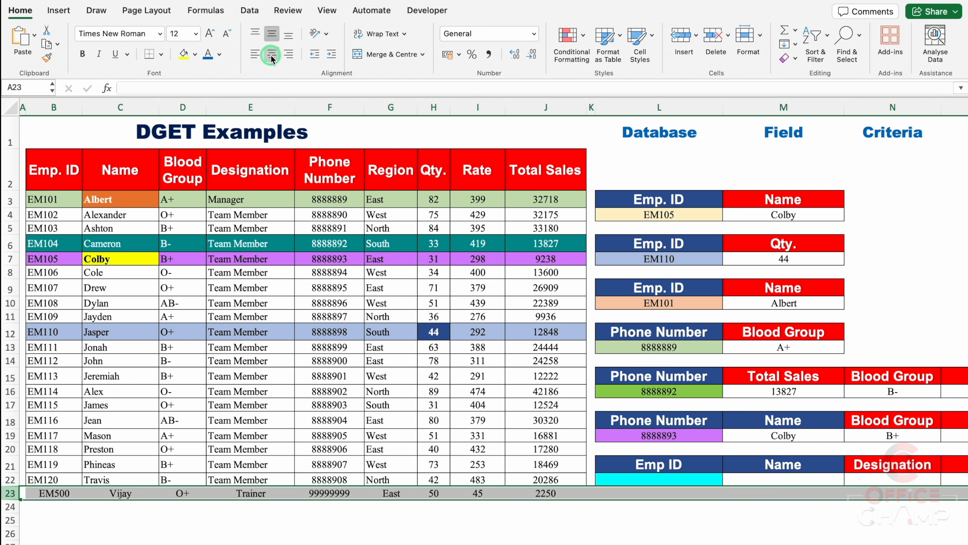
{"action": "left_click", "coordinate": [546, 520]}
Choose the new employee's phone number from F23 in the L19 list and check the results in M19 to P19 and the formula in M19
{"action": "left_click", "coordinate": [663, 435]}
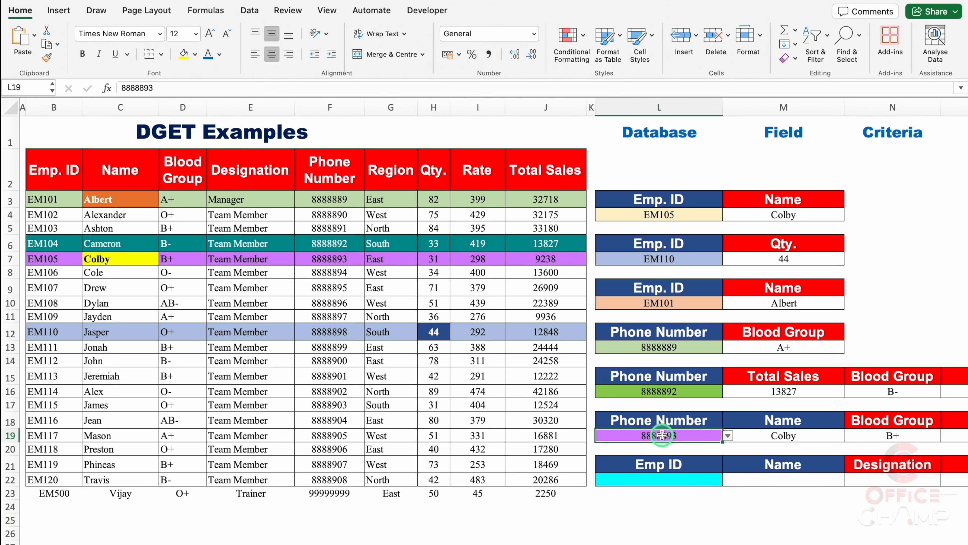
{"action": "left_click", "coordinate": [727, 436]}
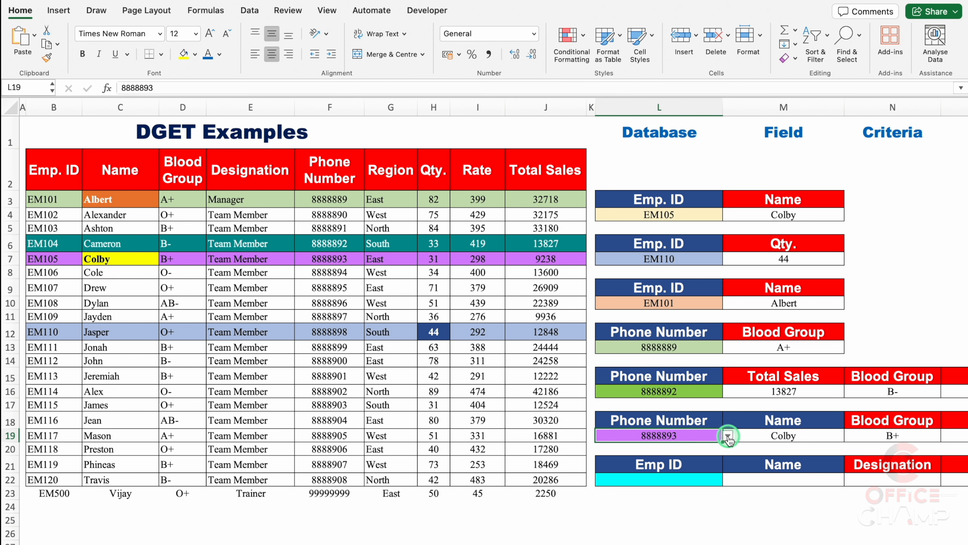
{"action": "scroll", "coordinate": [751, 516], "scroll_direction": "down", "scroll_amount": 6}
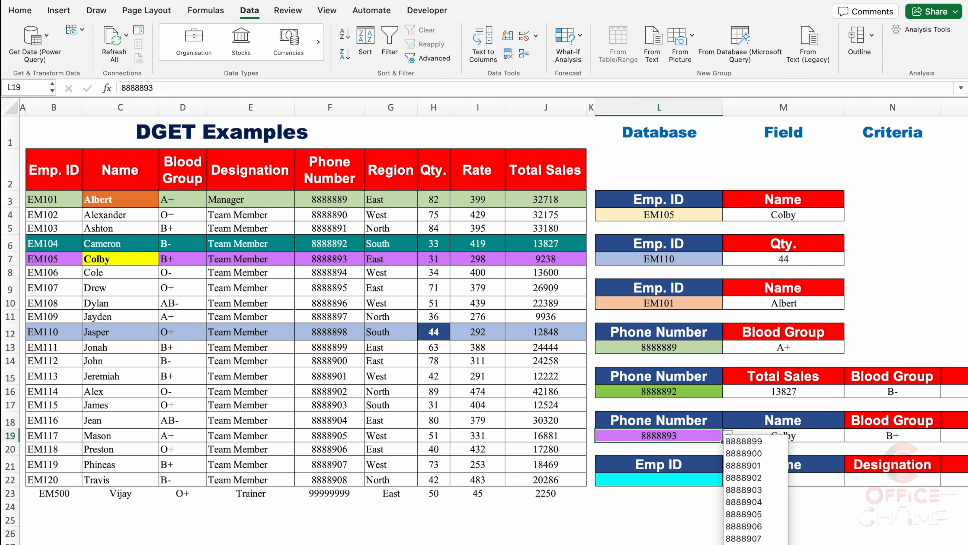
{"action": "left_click", "coordinate": [750, 543]}
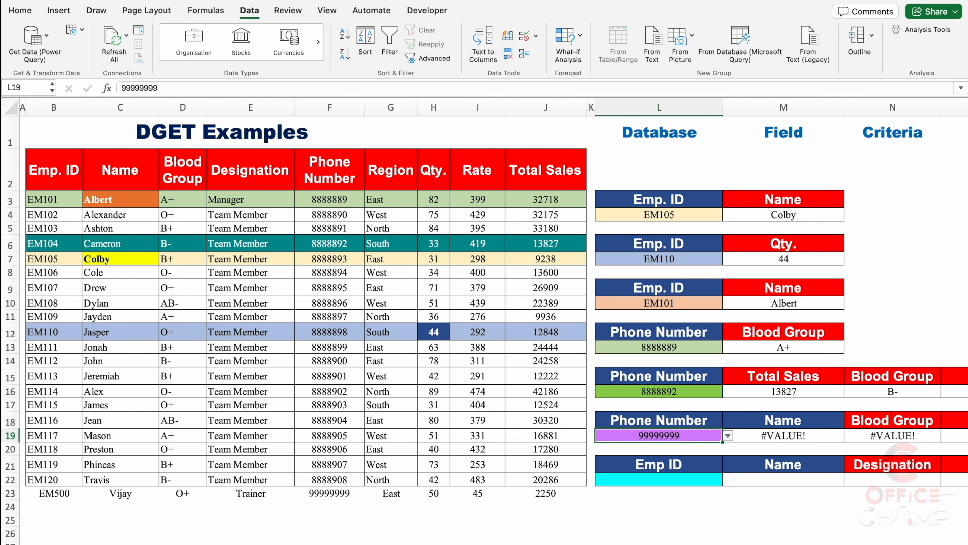
{"action": "scroll", "coordinate": [494, 320], "scroll_direction": "right", "scroll_amount": 6}
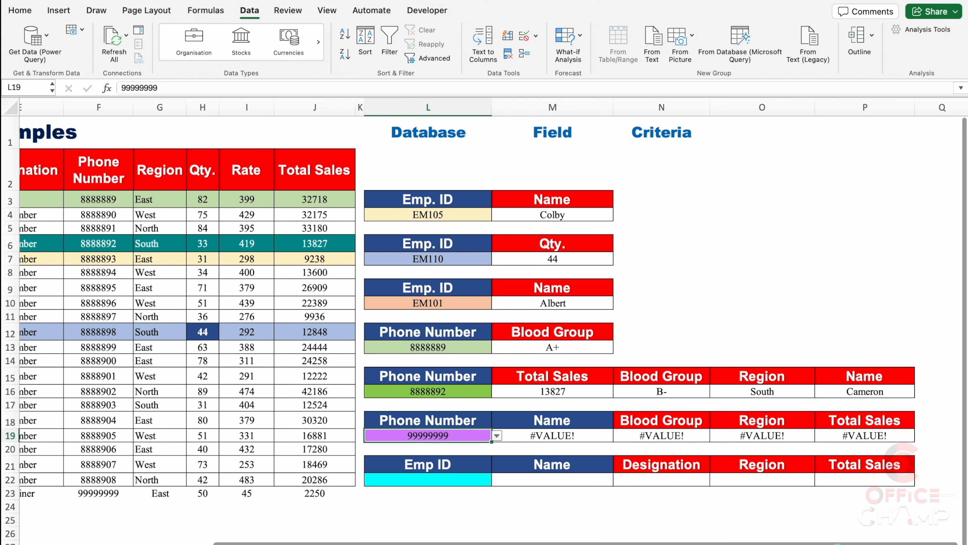
{"action": "scroll", "coordinate": [490, 320], "scroll_direction": "left", "scroll_amount": 5}
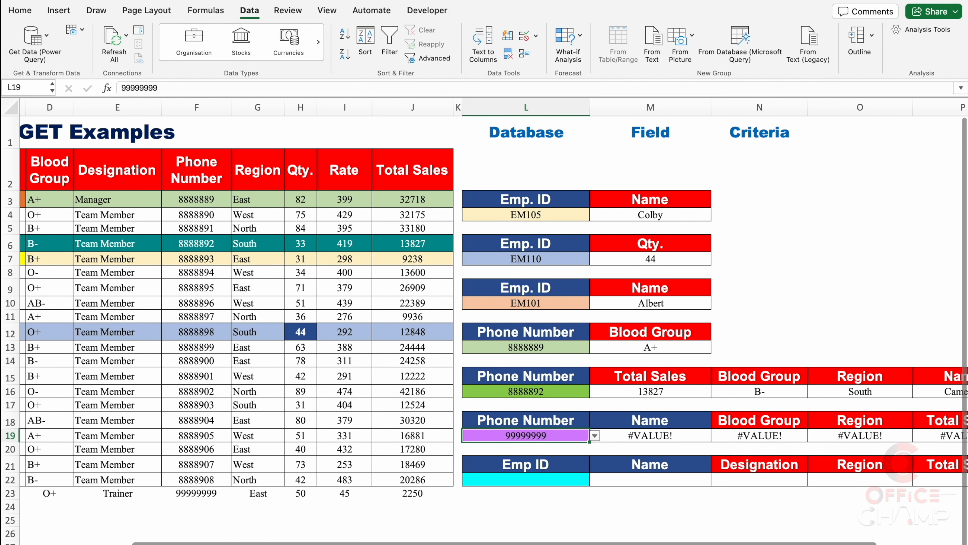
{"action": "scroll", "coordinate": [489, 320], "scroll_direction": "right", "scroll_amount": 3}
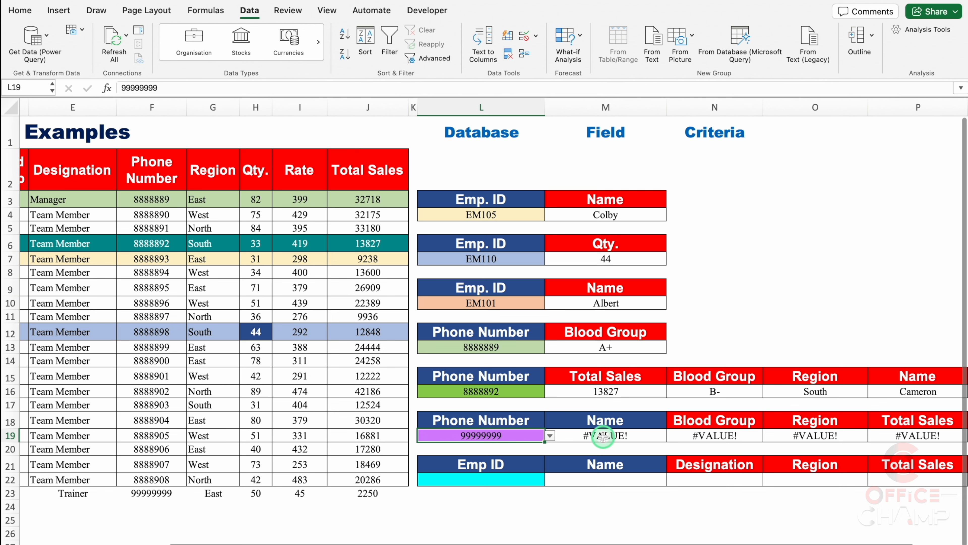
{"action": "left_click", "coordinate": [615, 435]}
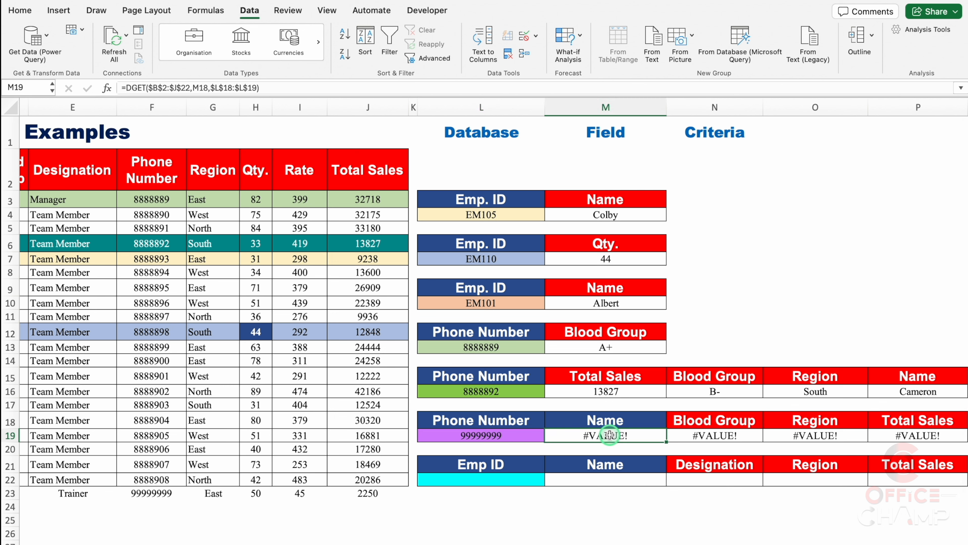
Wrap the DGET formula in M19 in IFERROR so that errors return "No Data"
{"action": "double_click", "coordinate": [612, 435]}
{"action": "left_click", "coordinate": [454, 435]}
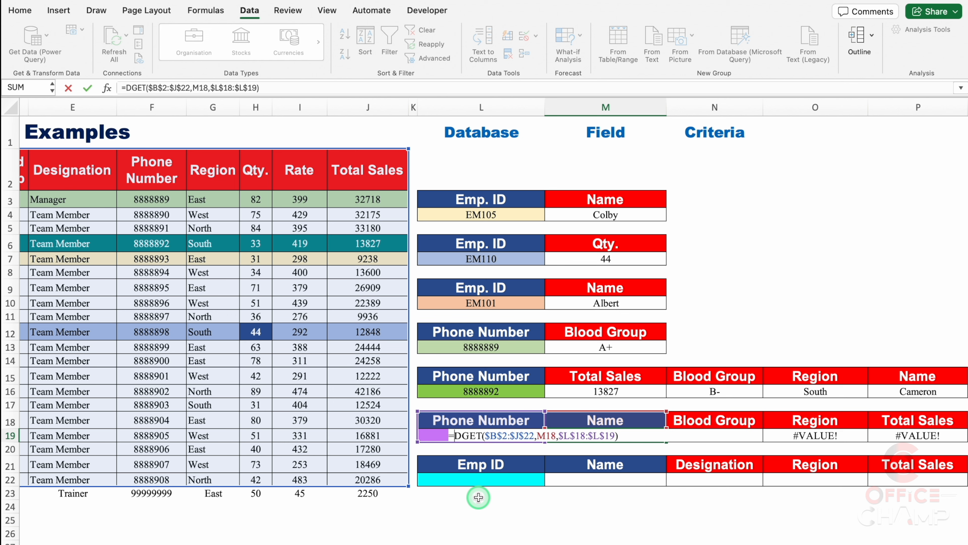
{"action": "type", "text": "ifer"}
{"action": "double_click", "coordinate": [578, 462]}
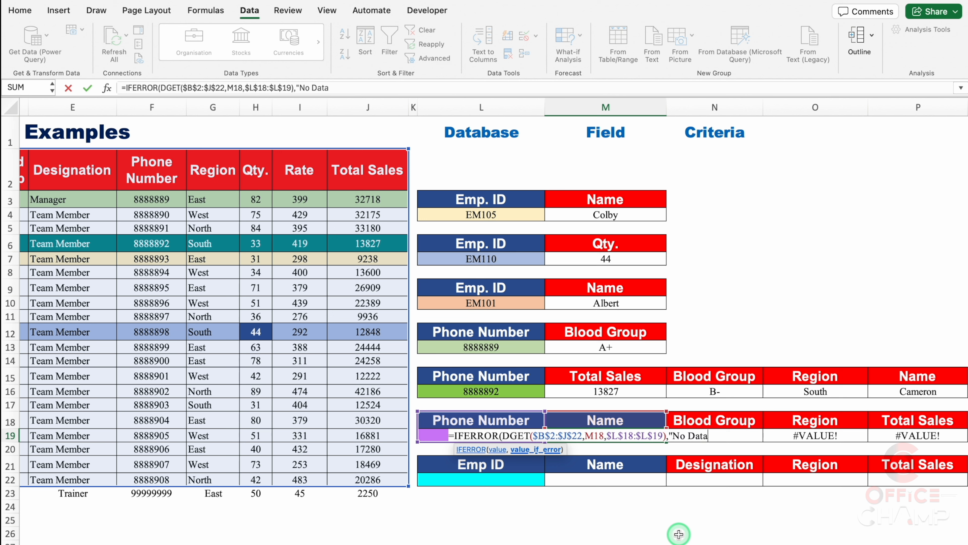
{"action": "type", "text": "\"No Data\")"}
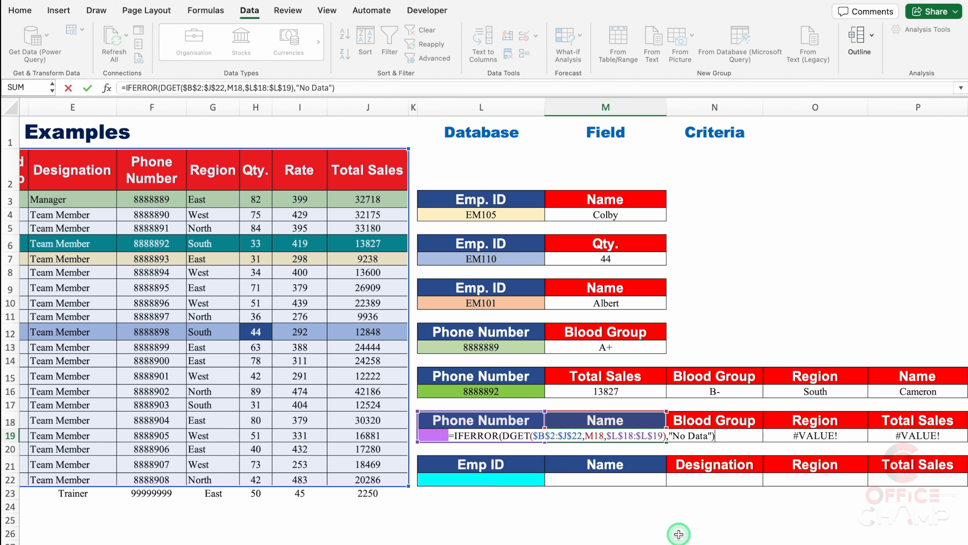
{"action": "key", "text": "ctrl+Return"}
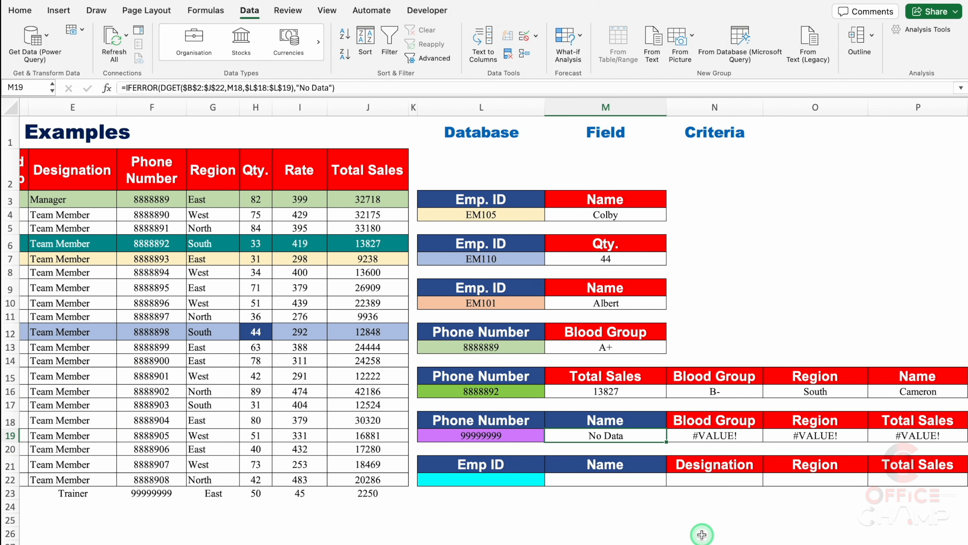
Replace the "No Data" fallback in the M19 IFERROR formula with an empty string
{"action": "double_click", "coordinate": [636, 435]}
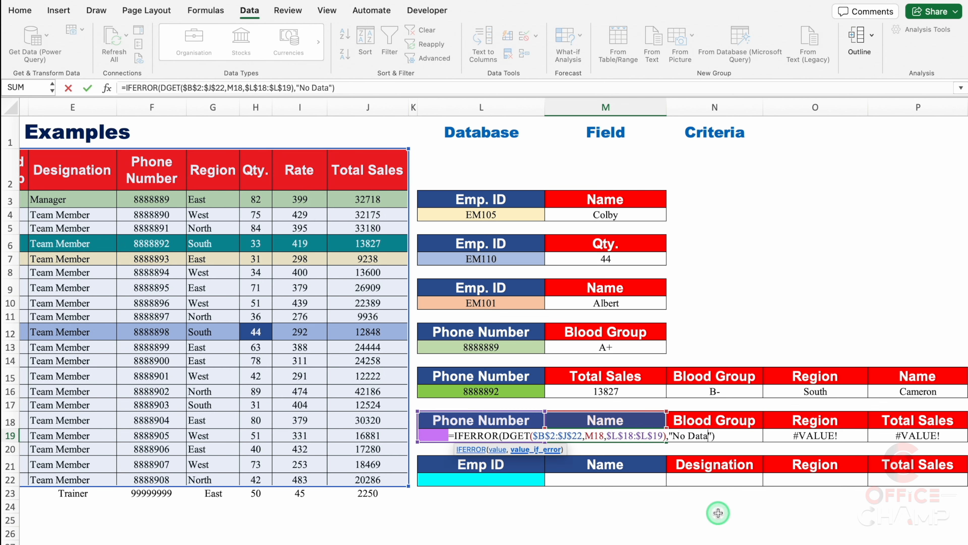
{"action": "key", "text": "BackSpace"}
{"action": "key", "text": "BackSpace"}
{"action": "key", "text": "BackSpace"}
{"action": "key", "text": "BackSpace"}
{"action": "key", "text": "BackSpace"}
{"action": "key", "text": "BackSpace"}
{"action": "key", "text": "Return"}
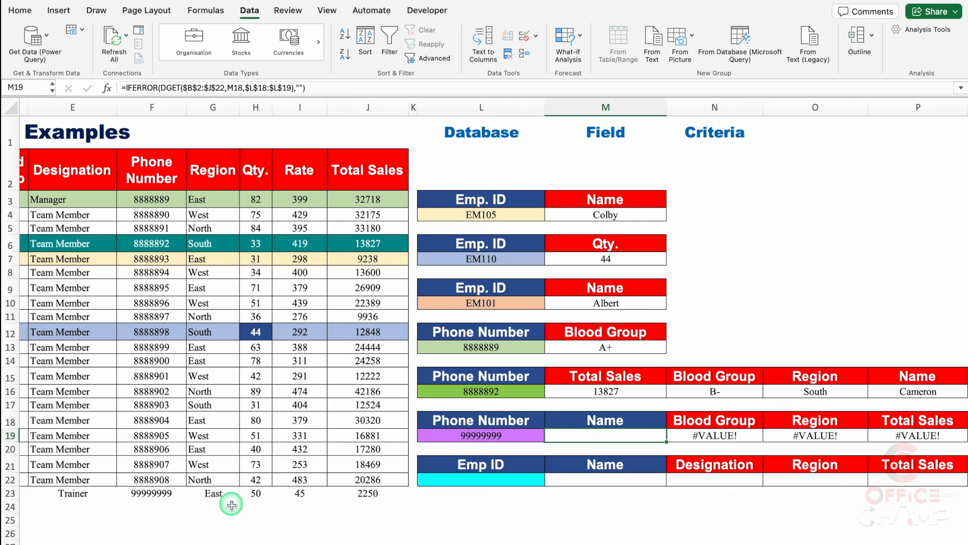
{"action": "scroll", "coordinate": [203, 540], "scroll_direction": "left", "scroll_amount": 5}
{"action": "scroll", "coordinate": [203, 540], "scroll_direction": "left", "scroll_amount": 1}
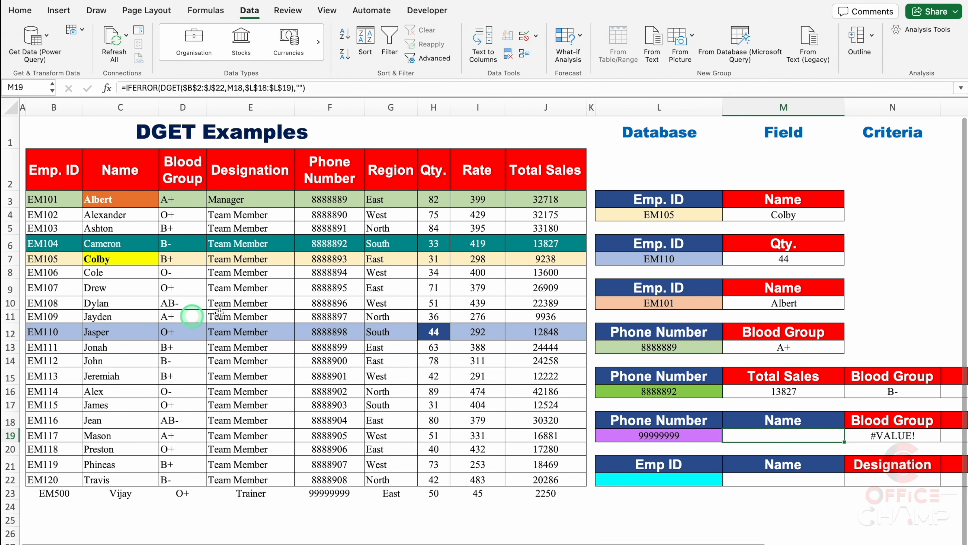
{"action": "left_click", "coordinate": [292, 306]}
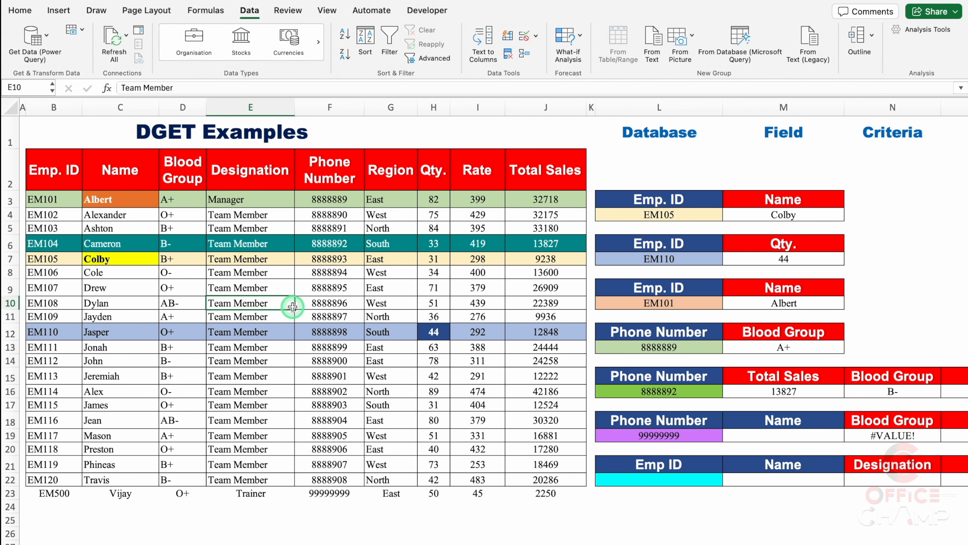
{"action": "key", "text": "ctrl+a"}
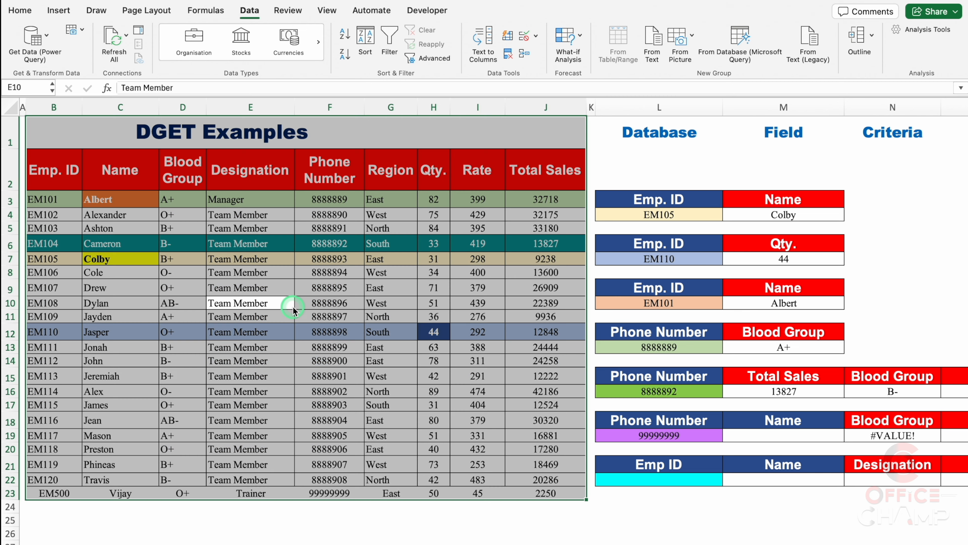
{"action": "left_click", "coordinate": [277, 255]}
{"action": "key", "text": "ctrl+a"}
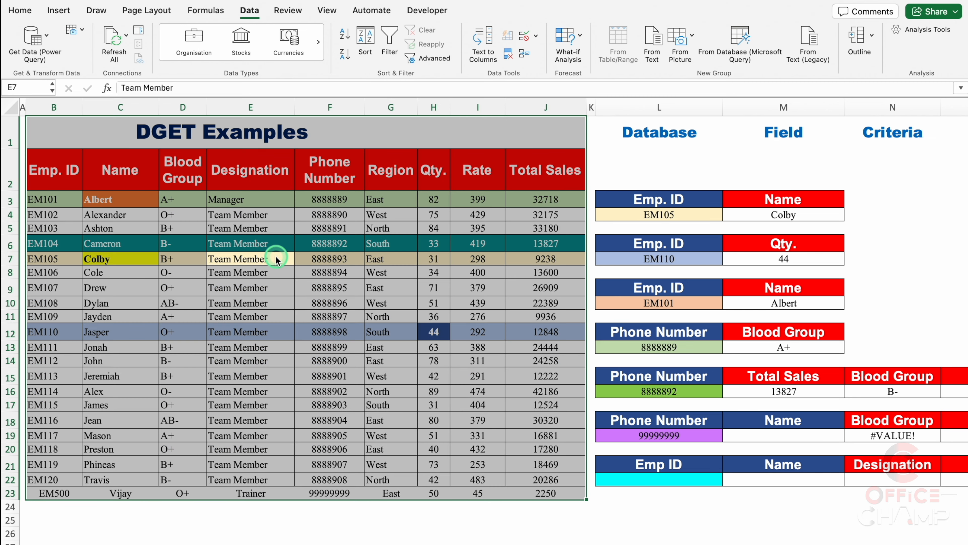
{"action": "left_click", "coordinate": [210, 134]}
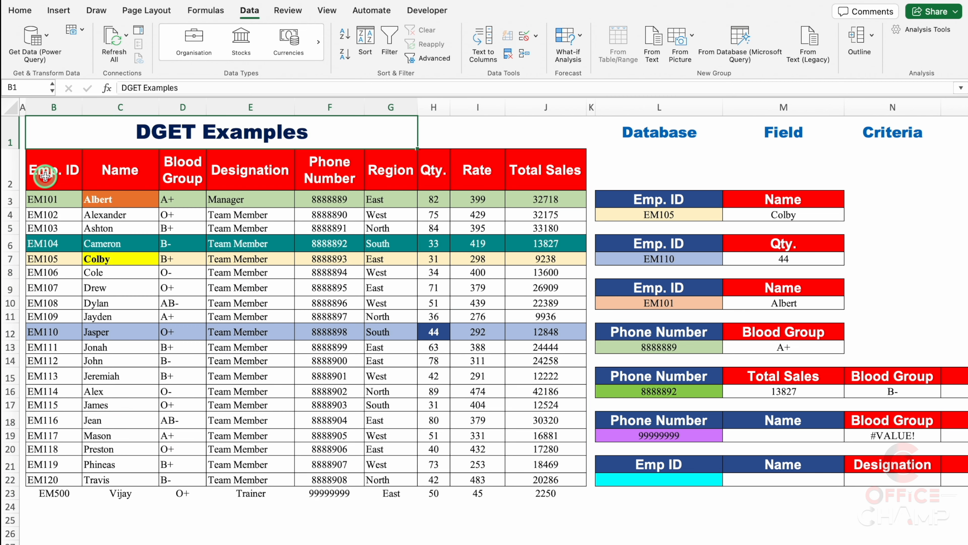
Convert the employee data in B2:J23 into a table with headers and turn off its filter buttons
{"action": "left_click", "coordinate": [52, 172]}
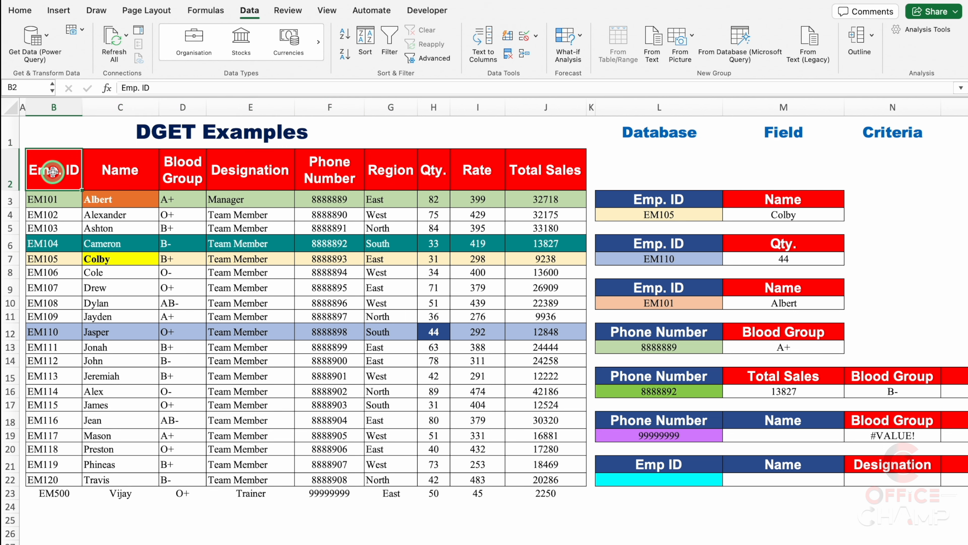
{"action": "key", "text": "ctrl+shift+Down"}
{"action": "key", "text": "ctrl+shift+Right"}
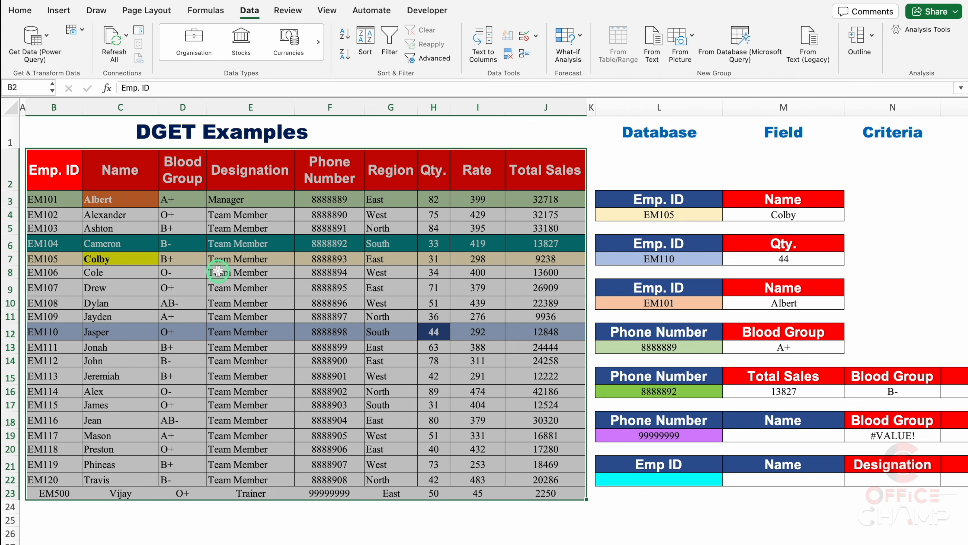
{"action": "key", "text": "ctrl+t"}
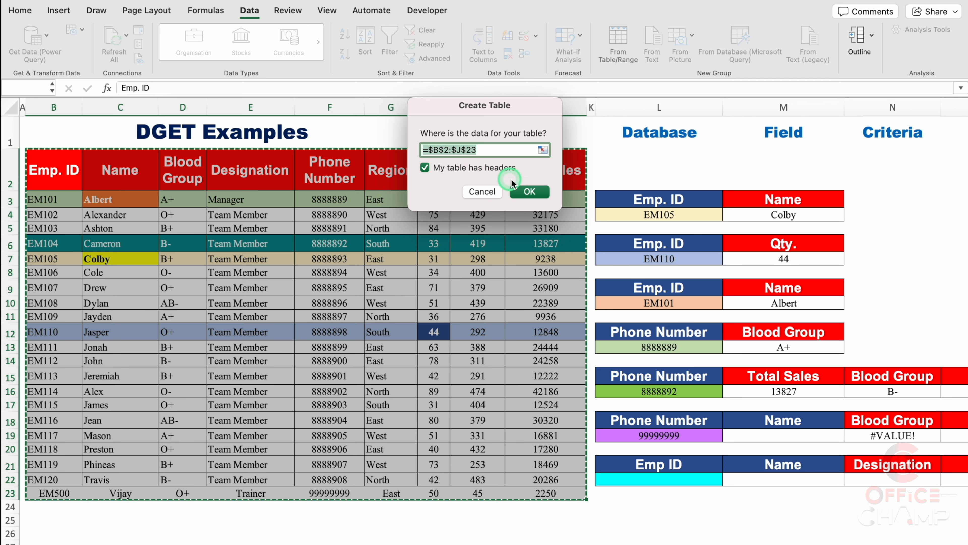
{"action": "left_click", "coordinate": [530, 192]}
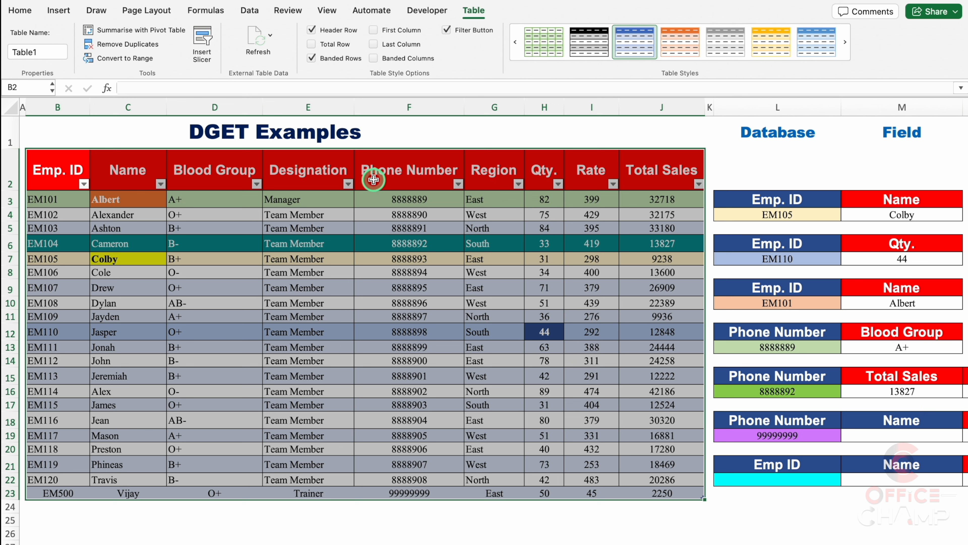
{"action": "left_click", "coordinate": [447, 30]}
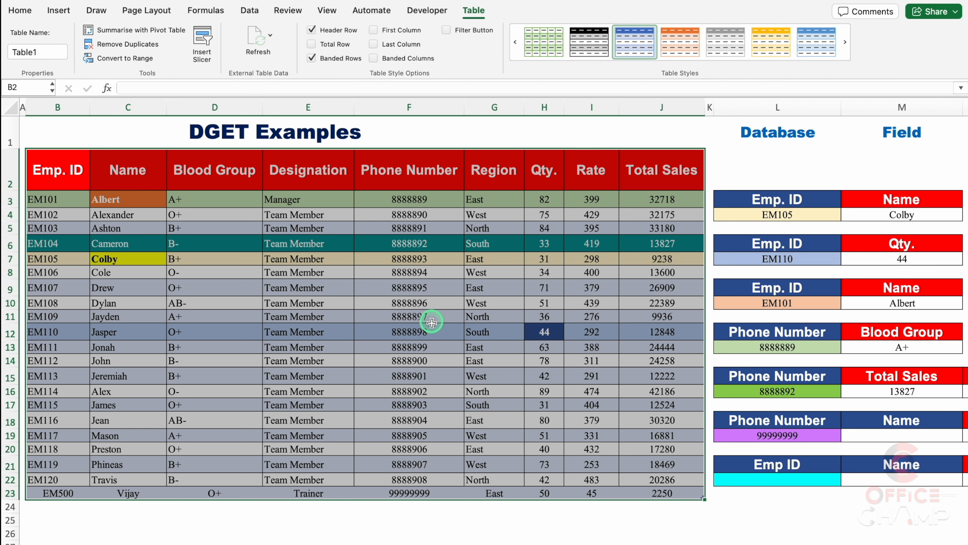
{"action": "left_click", "coordinate": [482, 515]}
Replace the fixed database range in the M19 DGET formula with the whole employee table, Table1[#All]
{"action": "scroll", "coordinate": [483, 515], "scroll_direction": "right", "scroll_amount": 5}
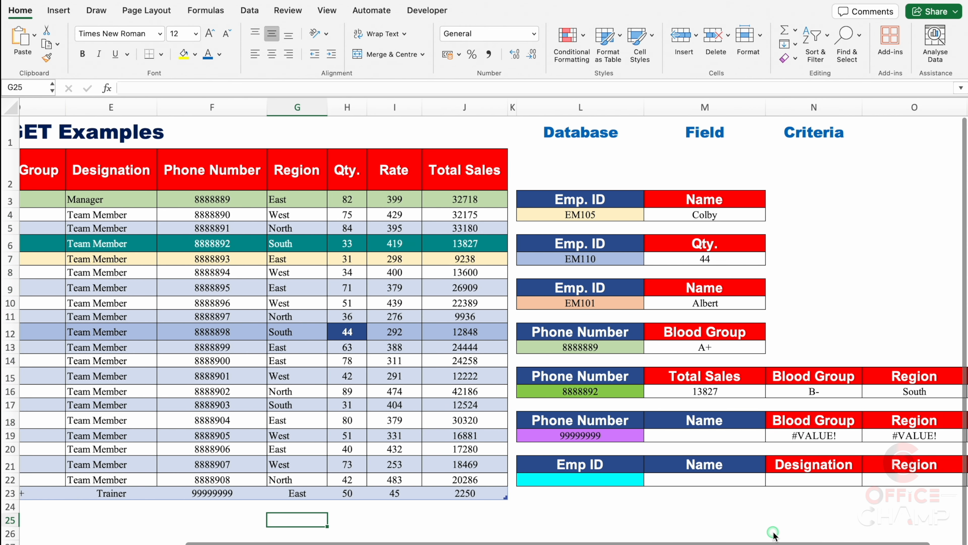
{"action": "left_click", "coordinate": [698, 435]}
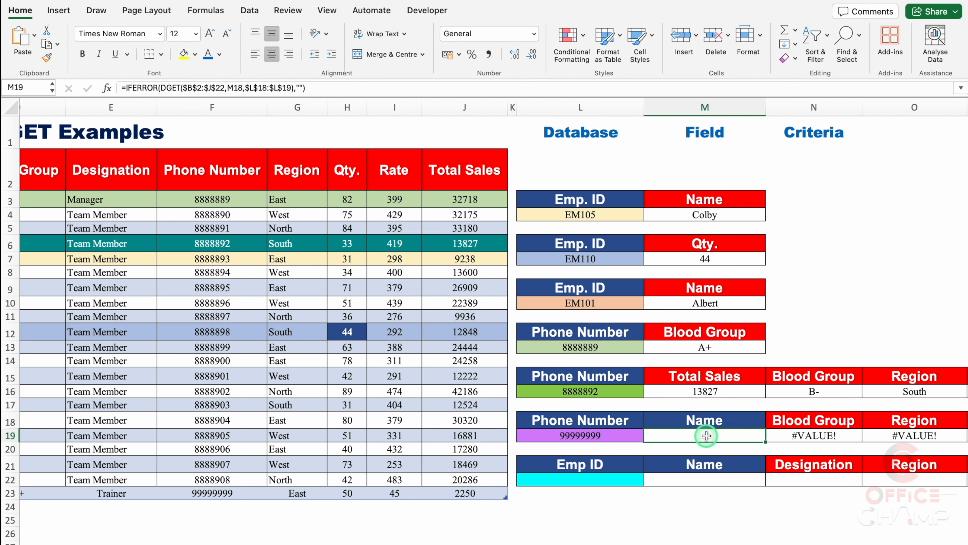
{"action": "double_click", "coordinate": [706, 435]}
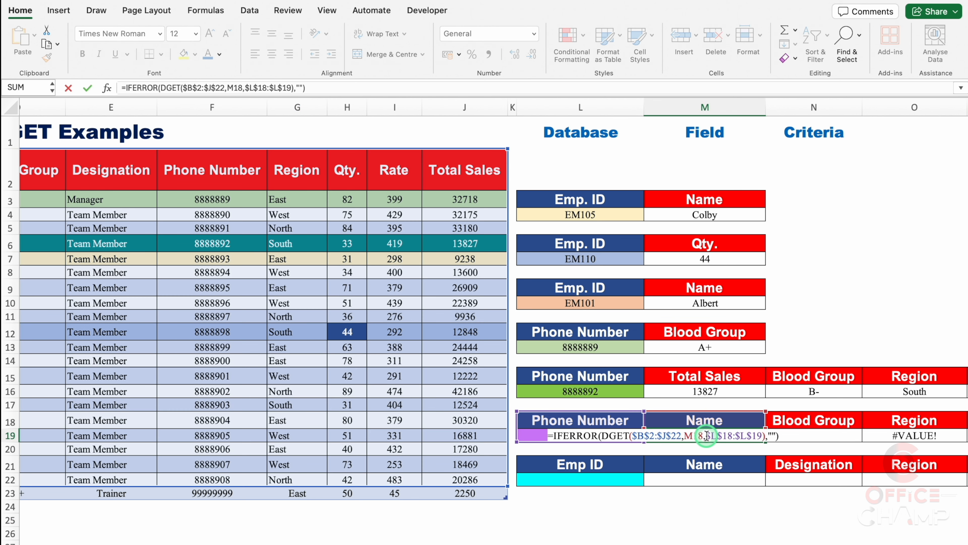
{"action": "left_click", "coordinate": [681, 435]}
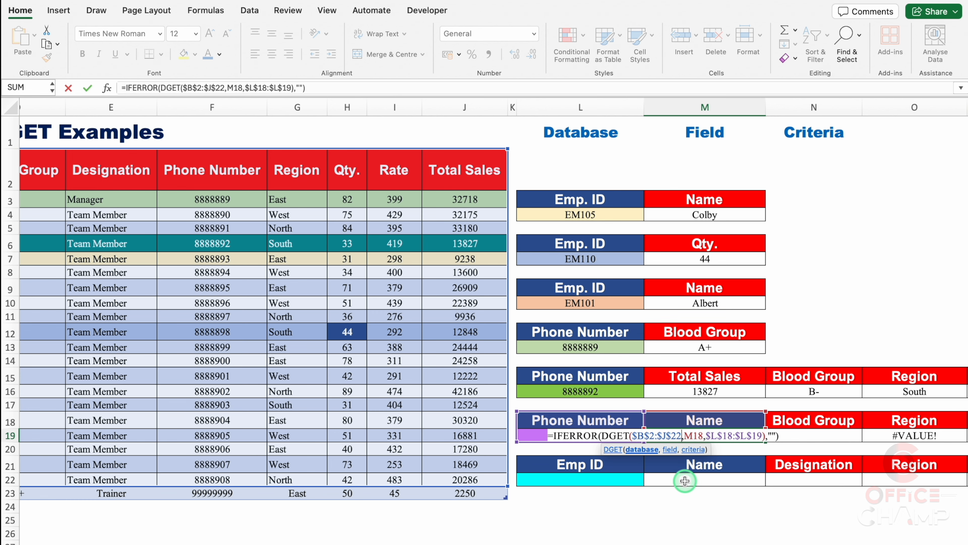
{"action": "key", "text": "BackSpace"}
{"action": "key", "text": "BackSpace"}
{"action": "key", "text": "BackSpace"}
{"action": "key", "text": "BackSpace"}
{"action": "key", "text": "BackSpace"}
{"action": "key", "text": "BackSpace"}
{"action": "key", "text": "BackSpace"}
{"action": "key", "text": "BackSpace"}
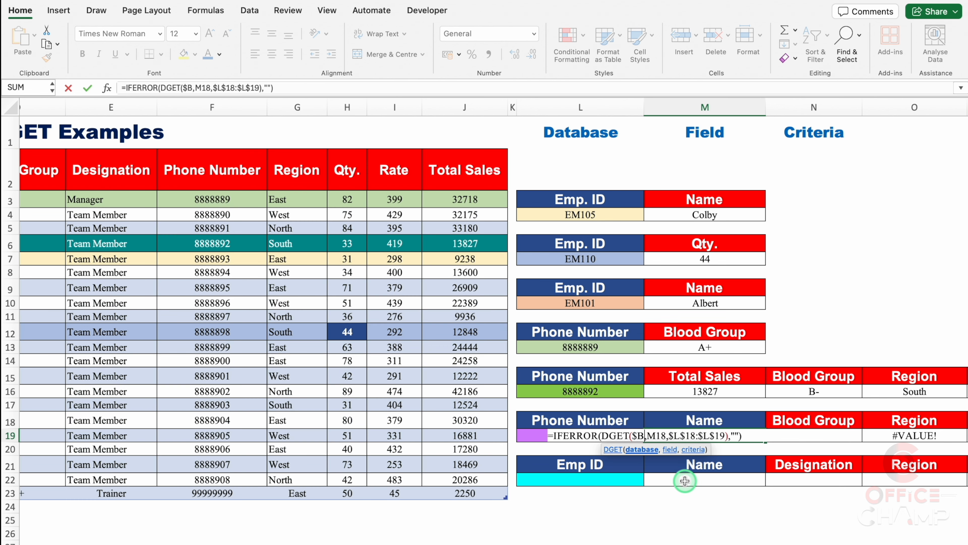
{"action": "key", "text": "BackSpace"}
{"action": "key", "text": "BackSpace"}
{"action": "scroll", "coordinate": [685, 480], "scroll_direction": "left", "scroll_amount": 5}
{"action": "left_click_drag", "start_coordinate": [58, 169], "coordinate": [660, 500]}
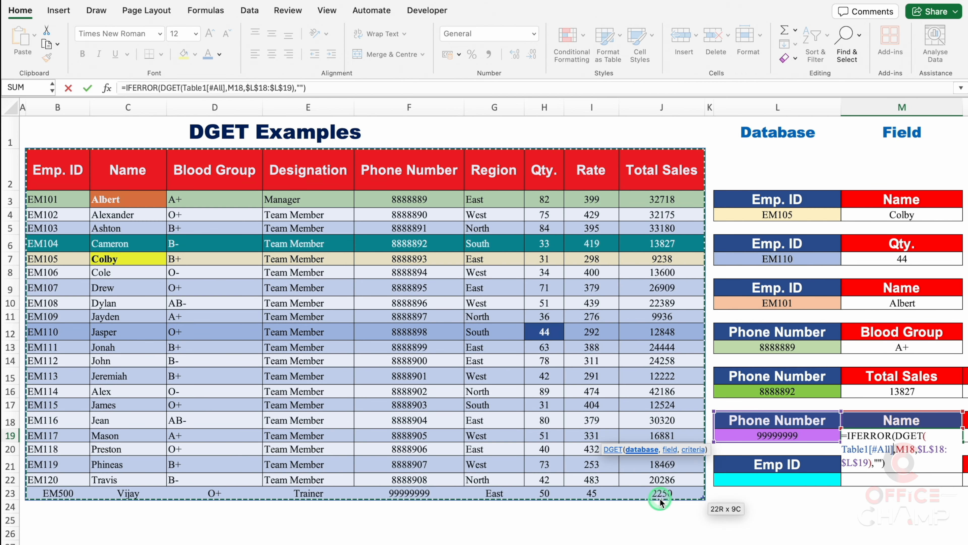
{"action": "key", "text": "Return"}
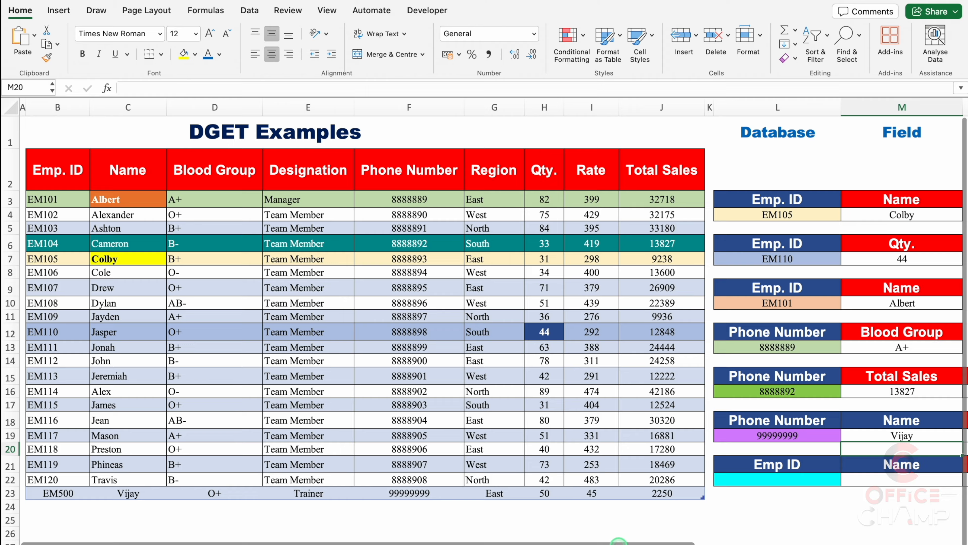
Fill the updated table-based formula from M19 across to P19
{"action": "scroll", "coordinate": [619, 541], "scroll_direction": "right", "scroll_amount": 5}
{"action": "left_click", "coordinate": [609, 436]}
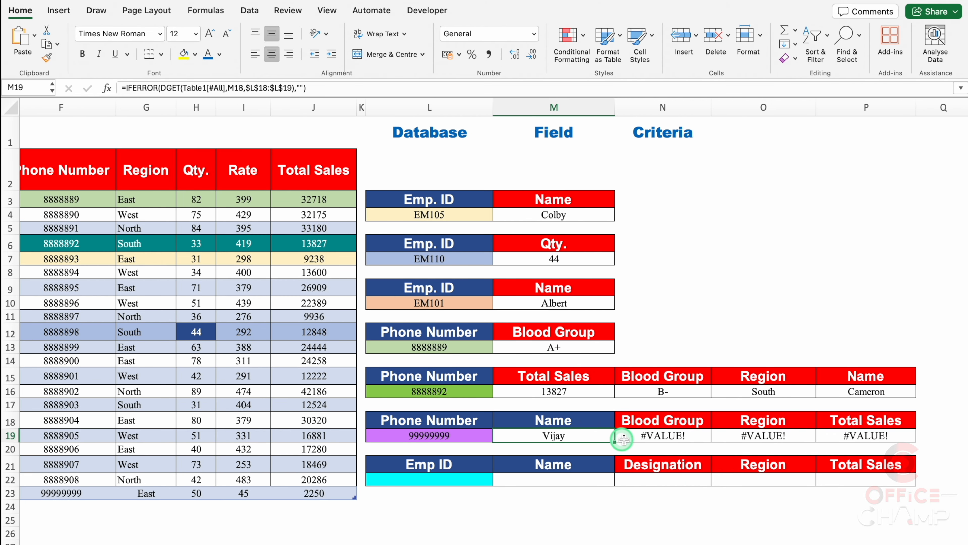
{"action": "left_click_drag", "start_coordinate": [616, 442], "coordinate": [791, 451]}
{"action": "left_click_drag", "start_coordinate": [869, 443], "coordinate": [899, 445]}
{"action": "left_click", "coordinate": [664, 507]}
Enter a new employee in row 24: ID, name, blood group AB+, Cleaner, phone number, region North, quantity 300, rate 200
{"action": "scroll", "coordinate": [664, 507], "scroll_direction": "left", "scroll_amount": 9}
{"action": "left_click", "coordinate": [57, 506]}
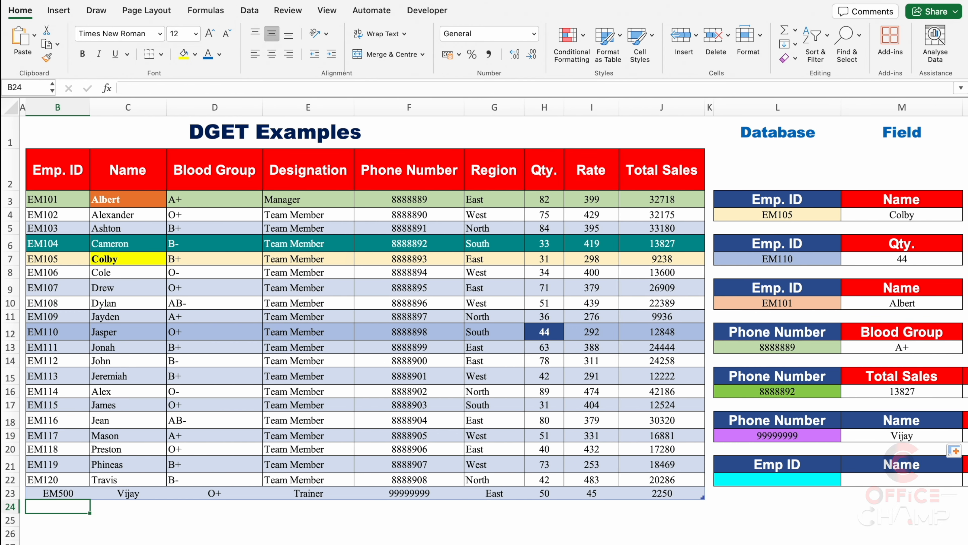
{"action": "type", "text": "EM700"}
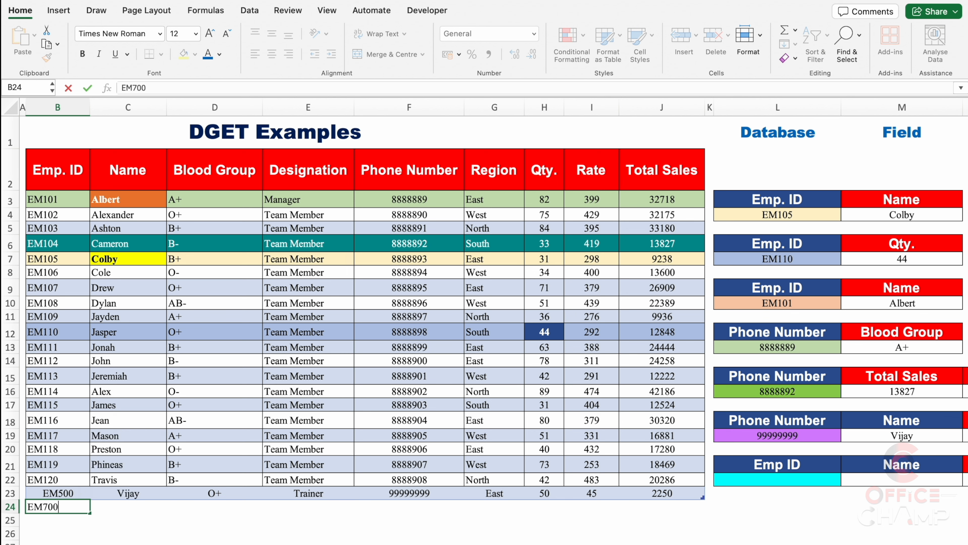
{"action": "key", "text": "Tab"}
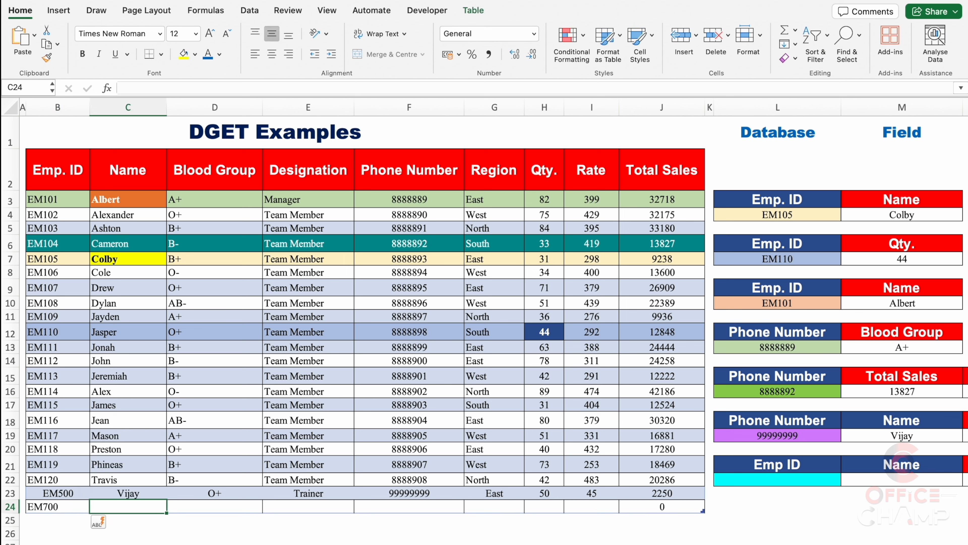
{"action": "type", "text": "CHAMP"}
{"action": "key", "text": "Tab"}
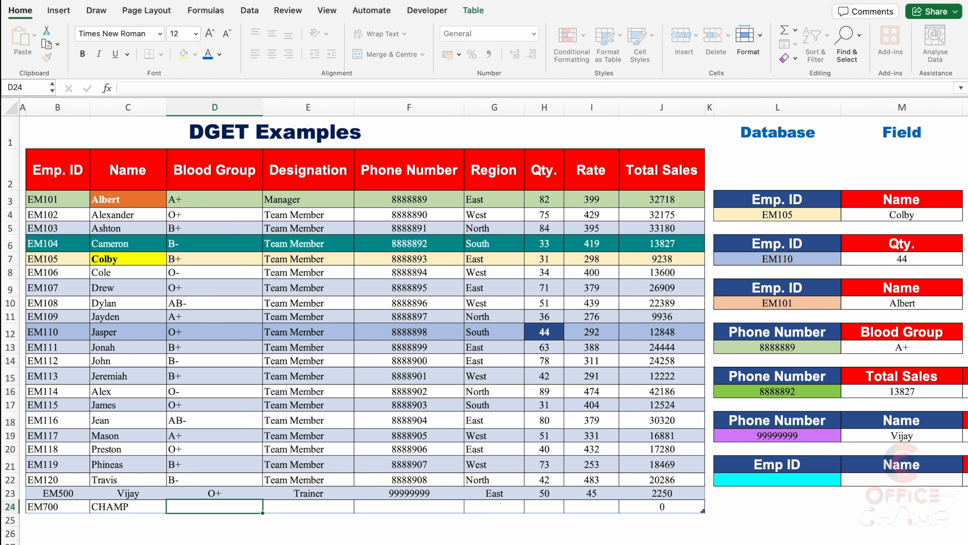
{"action": "type", "text": "AB+"}
{"action": "key", "text": "Tab"}
{"action": "type", "text": "Cleaner"}
{"action": "key", "text": "Tab"}
{"action": "type", "text": "897641"}
{"action": "key", "text": "Tab"}
{"action": "type", "text": "North"}
{"action": "key", "text": "Tab"}
Choose the phone number of the new row 24 employee from the drop-down list in L19
{"action": "scroll", "coordinate": [626, 541], "scroll_direction": "right", "scroll_amount": 6}
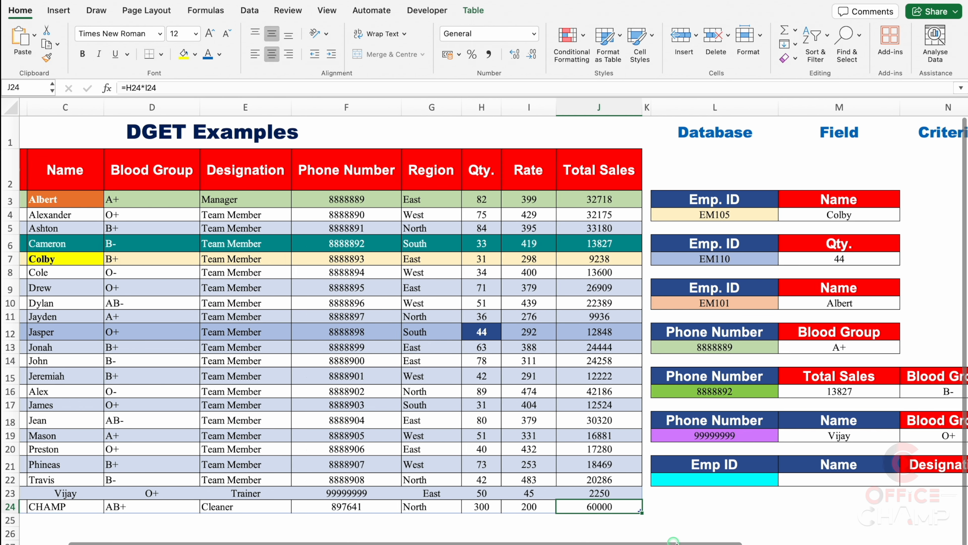
{"action": "left_click", "coordinate": [507, 436]}
{"action": "left_click", "coordinate": [518, 436]}
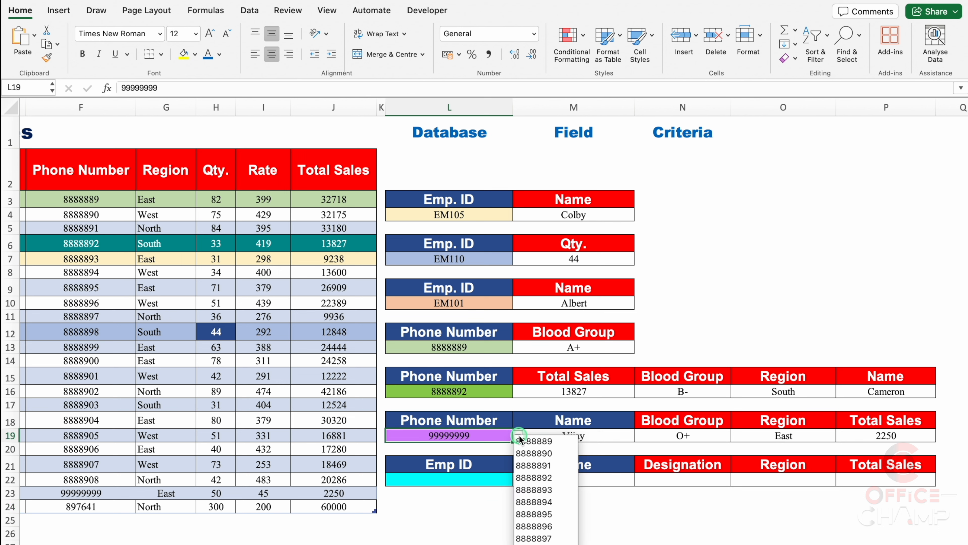
{"action": "scroll", "coordinate": [550, 446], "scroll_direction": "down", "scroll_amount": 3}
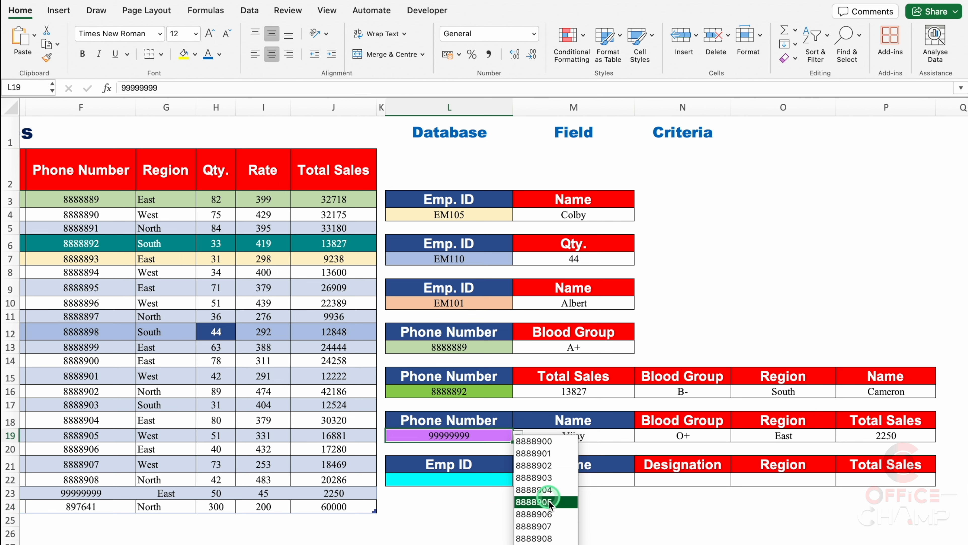
{"action": "scroll", "coordinate": [570, 529], "scroll_direction": "down", "scroll_amount": 2}
{"action": "left_click", "coordinate": [569, 529]}
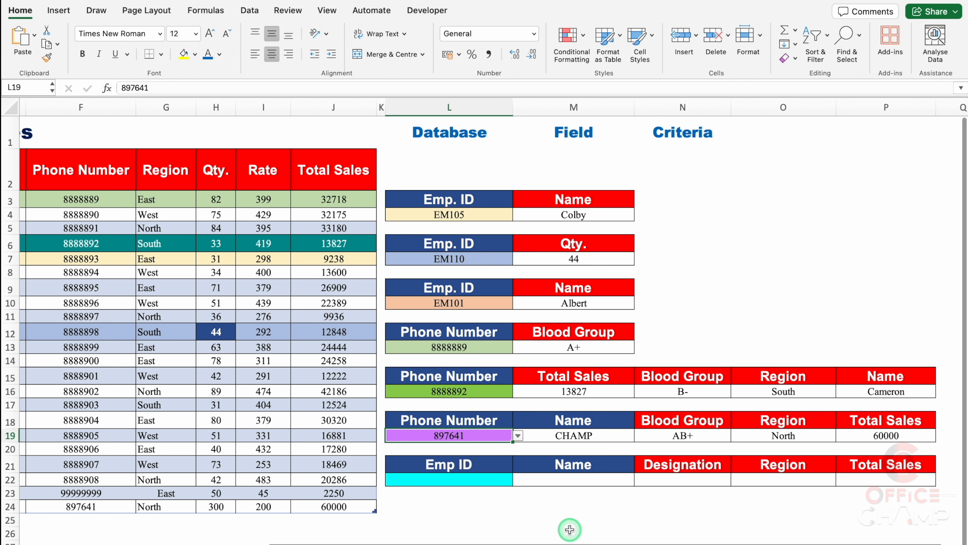
{"action": "scroll", "coordinate": [569, 530], "scroll_direction": "left", "scroll_amount": 10}
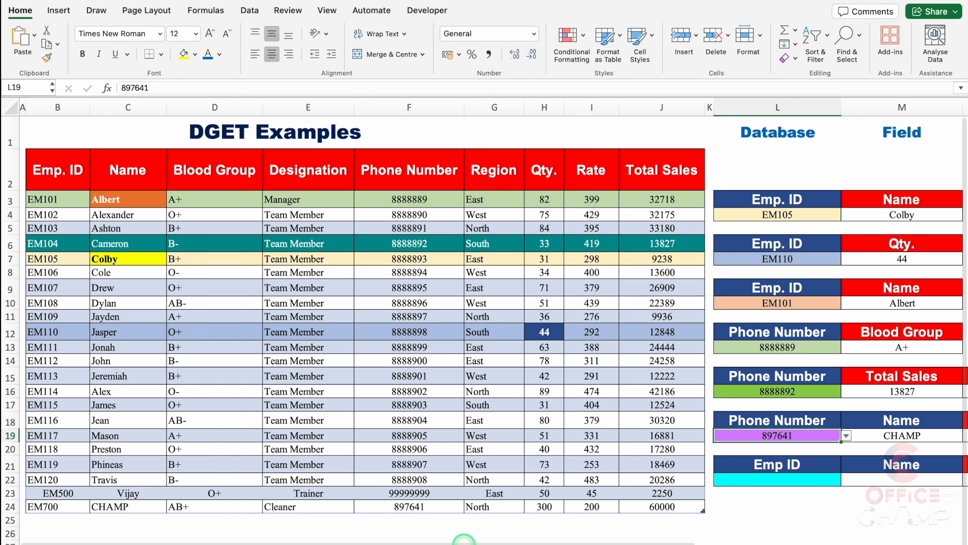
{"action": "scroll", "coordinate": [495, 534], "scroll_direction": "right", "scroll_amount": 10}
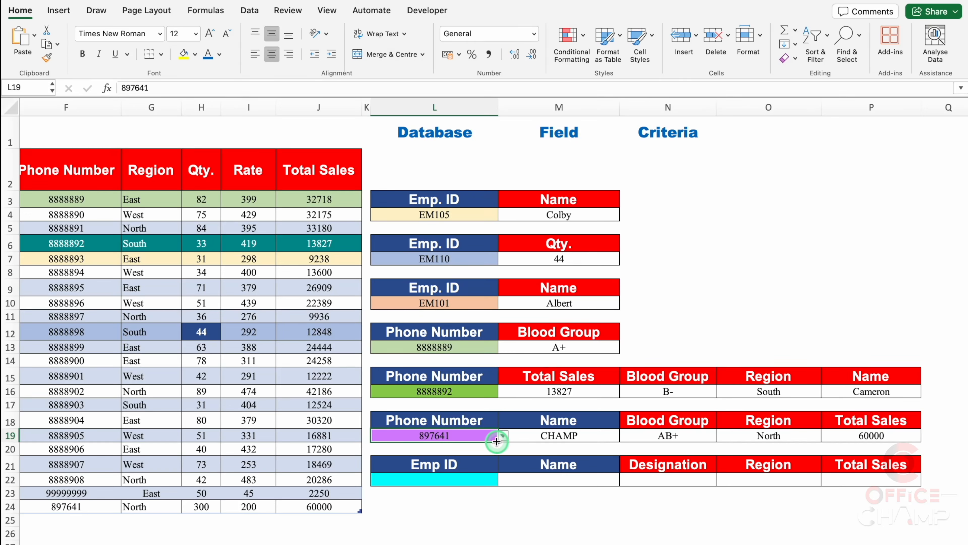
{"action": "left_click_drag", "start_coordinate": [497, 445], "coordinate": [499, 456]}
{"action": "left_click", "coordinate": [559, 435]}
{"action": "left_click_drag", "start_coordinate": [620, 442], "coordinate": [882, 460]}
{"action": "left_click", "coordinate": [610, 449]}
{"action": "left_click", "coordinate": [687, 529]}
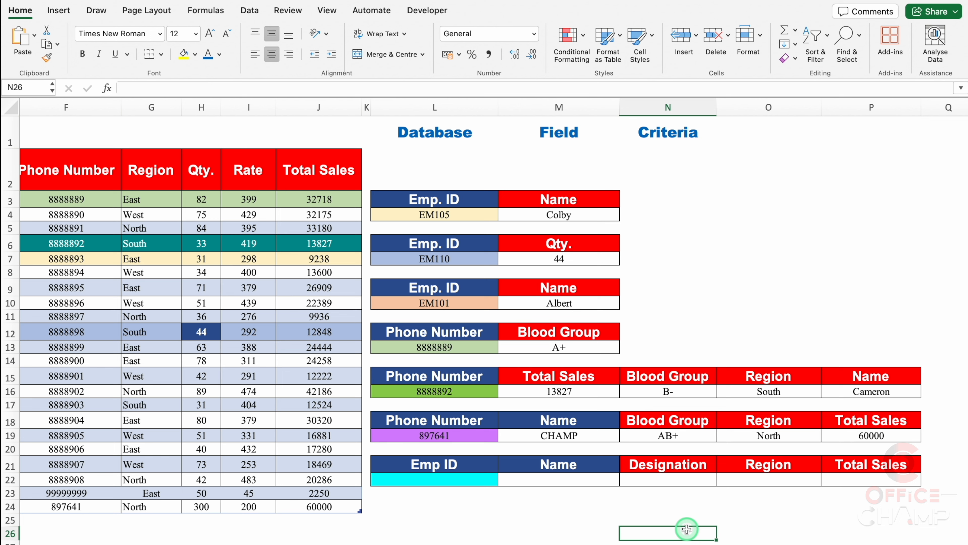
Keep Name as the M21 header, check the N21 header list, and choose EM102 from the Emp ID drop-down list in L22
{"action": "left_click", "coordinate": [606, 464]}
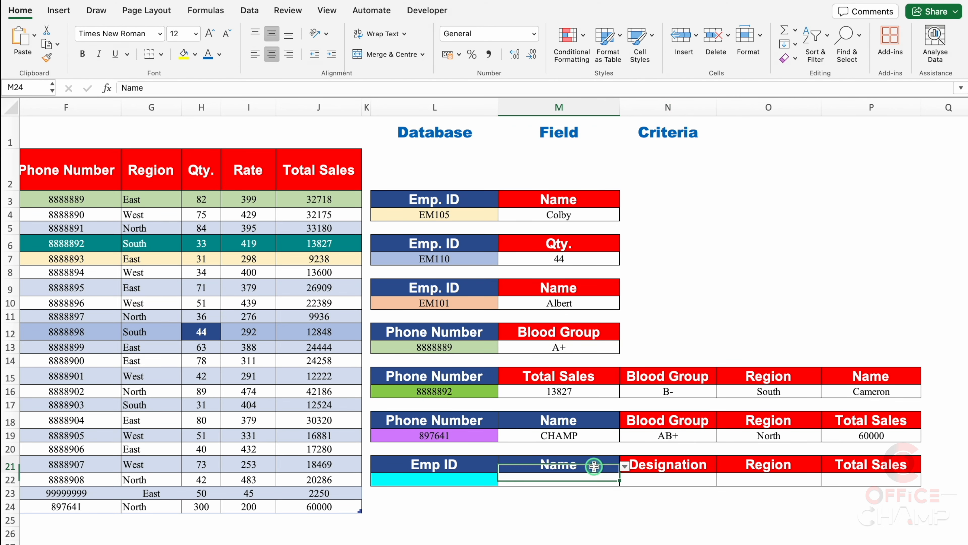
{"action": "left_click", "coordinate": [624, 466]}
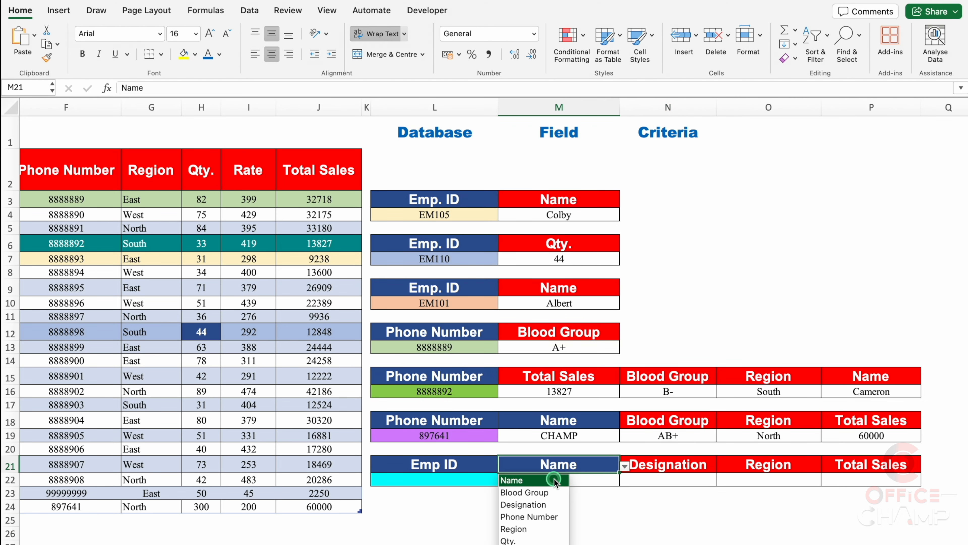
{"action": "left_click", "coordinate": [565, 479]}
{"action": "left_click", "coordinate": [662, 466]}
{"action": "left_click", "coordinate": [720, 465]}
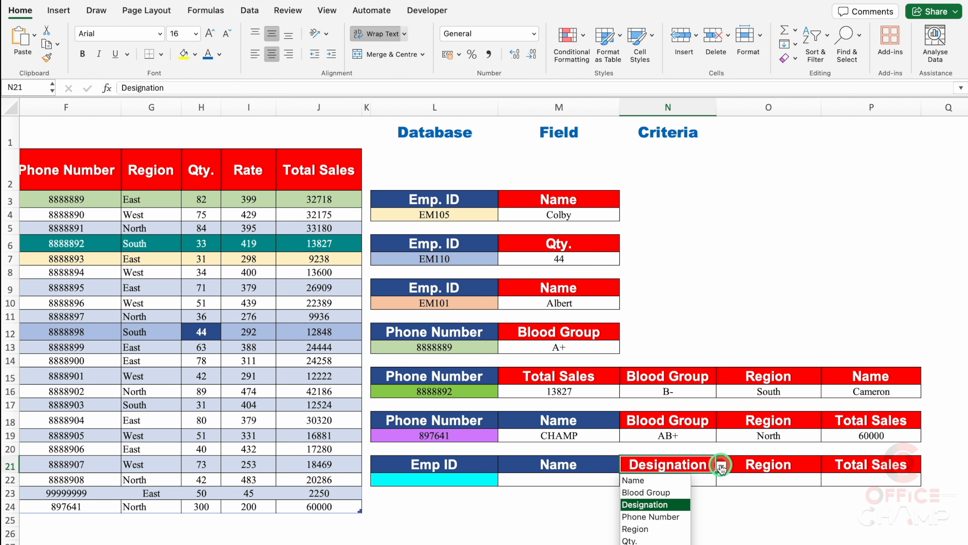
{"action": "left_click", "coordinate": [493, 481]}
{"action": "left_click", "coordinate": [504, 480]}
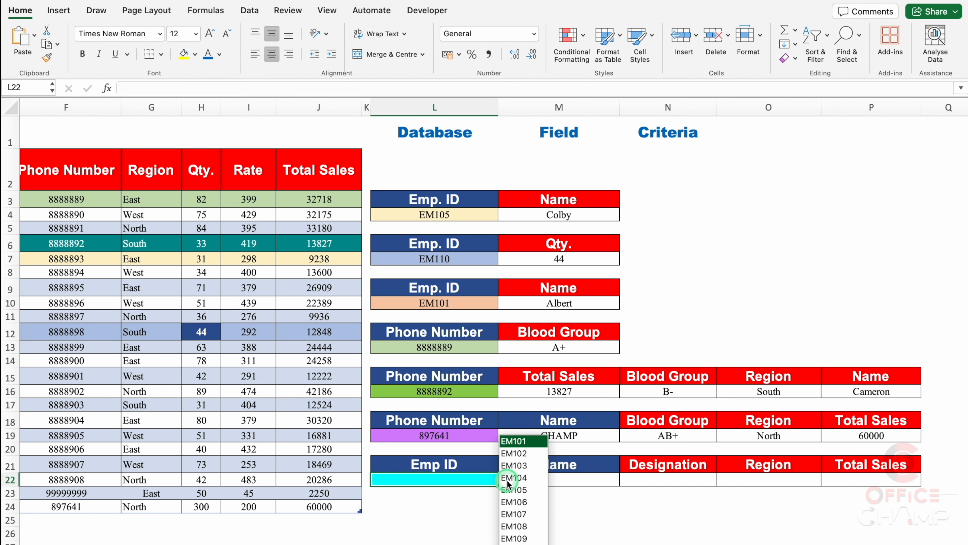
{"action": "left_click", "coordinate": [521, 455]}
{"action": "left_click", "coordinate": [718, 201]}
{"action": "type", "text": "="}
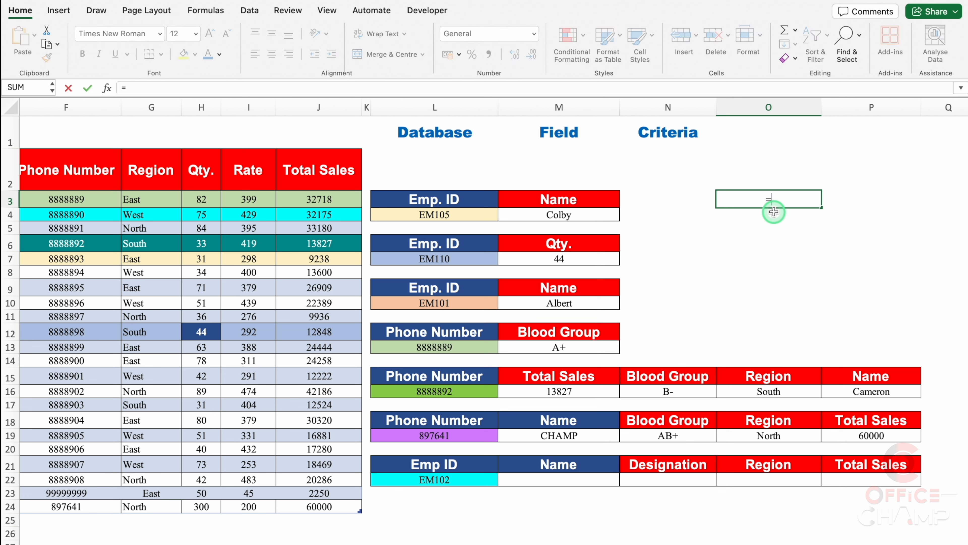
{"action": "type", "text": "match"}
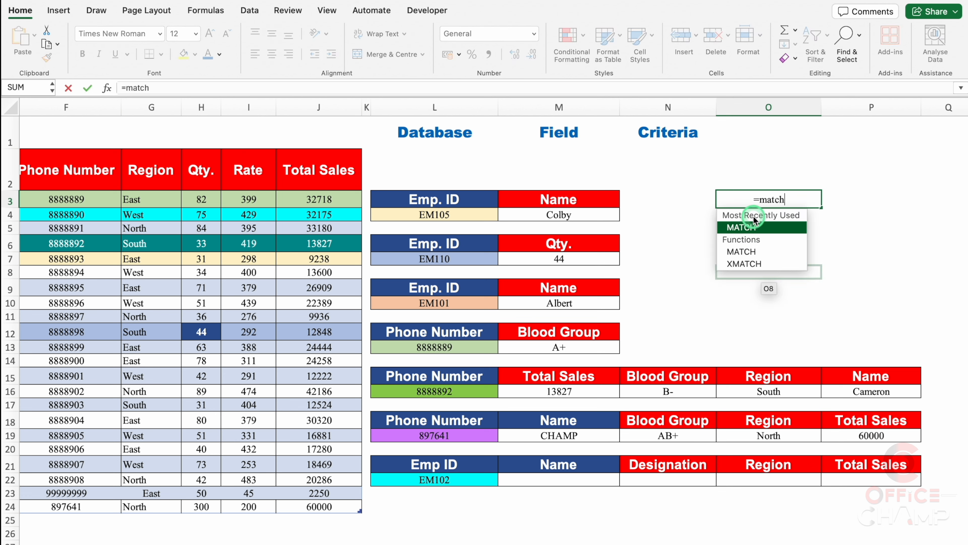
{"action": "key", "text": "Tab"}
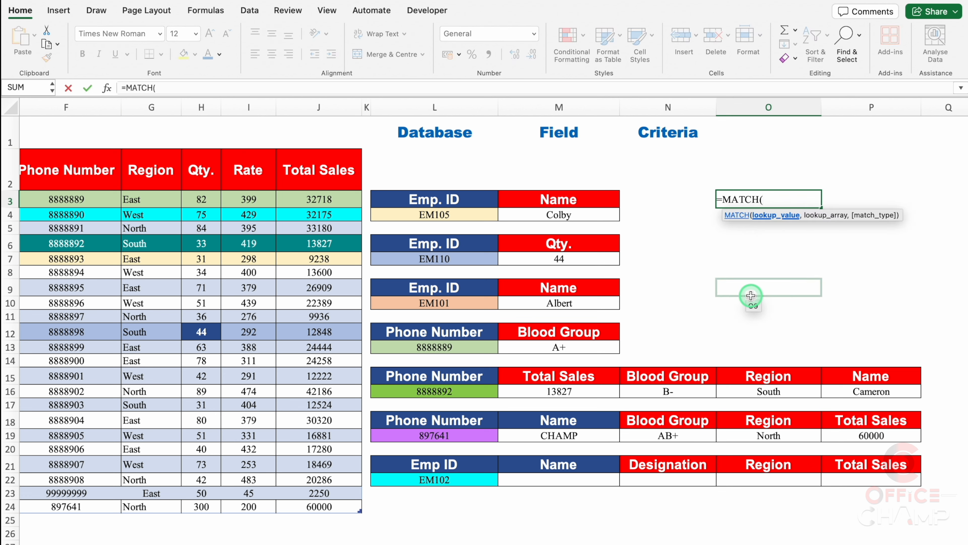
{"action": "left_click", "coordinate": [564, 465]}
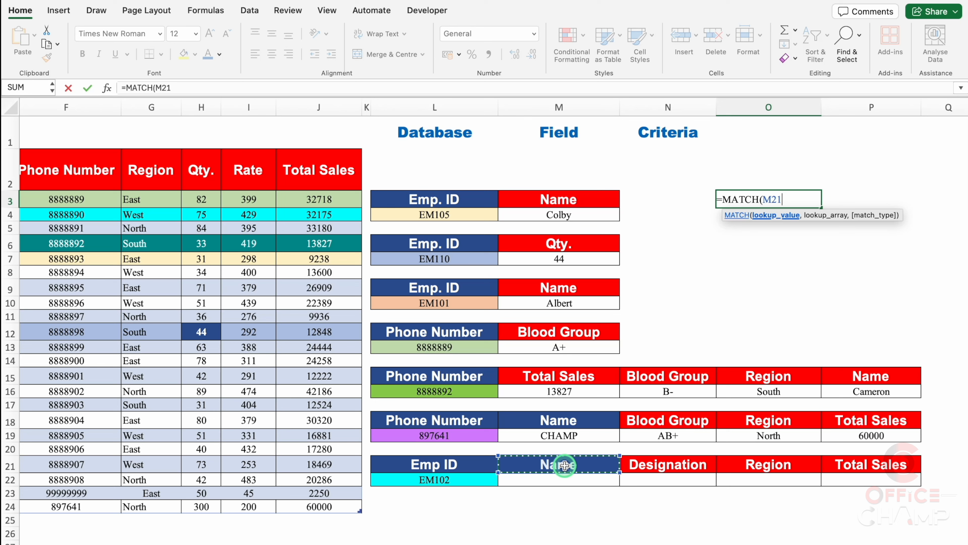
{"action": "key", "text": "F4"}
{"action": "key", "text": "F4"}
{"action": "type", "text": ","}
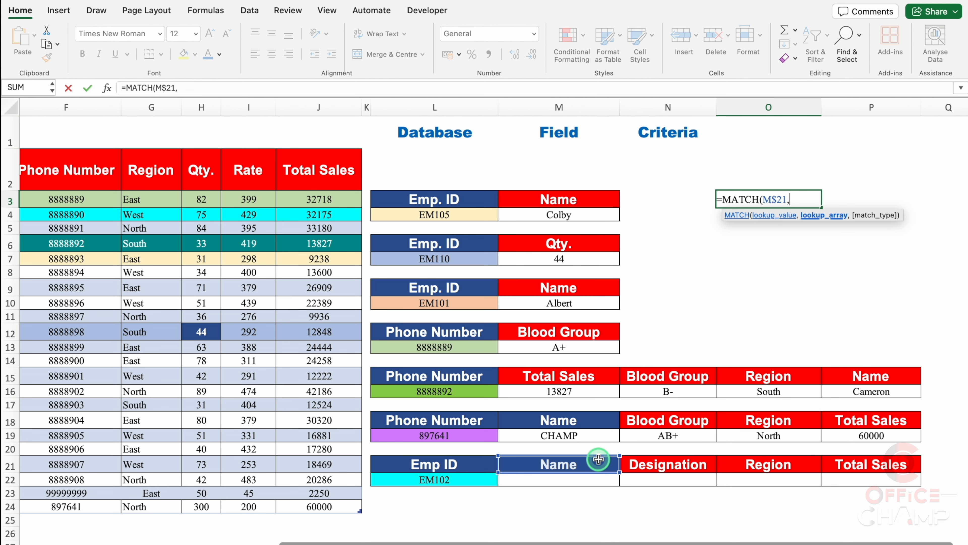
{"action": "left_click_drag", "start_coordinate": [603, 543], "coordinate": [338, 544]}
{"action": "left_click", "coordinate": [47, 168]}
{"action": "key", "text": "ctrl+shift+Right"}
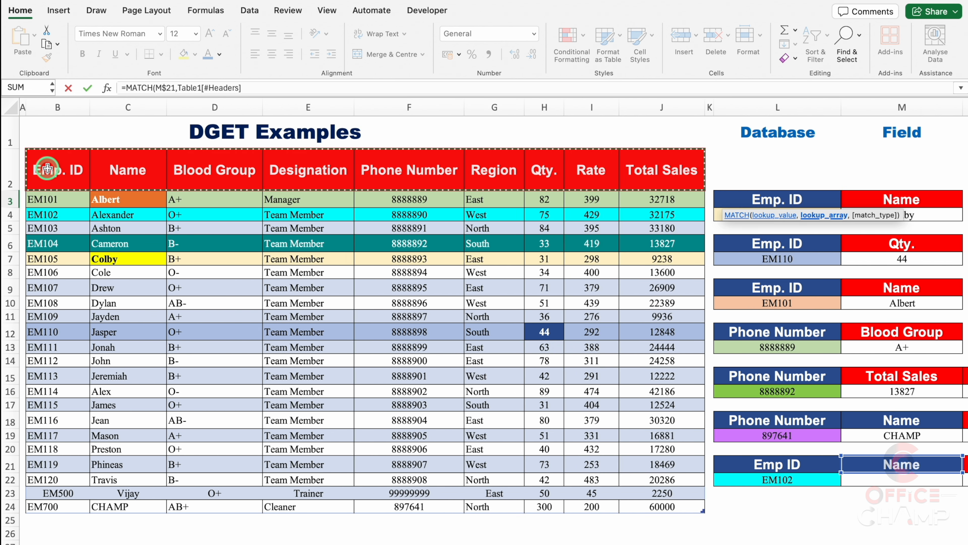
{"action": "left_click_drag", "start_coordinate": [47, 168], "coordinate": [643, 177]}
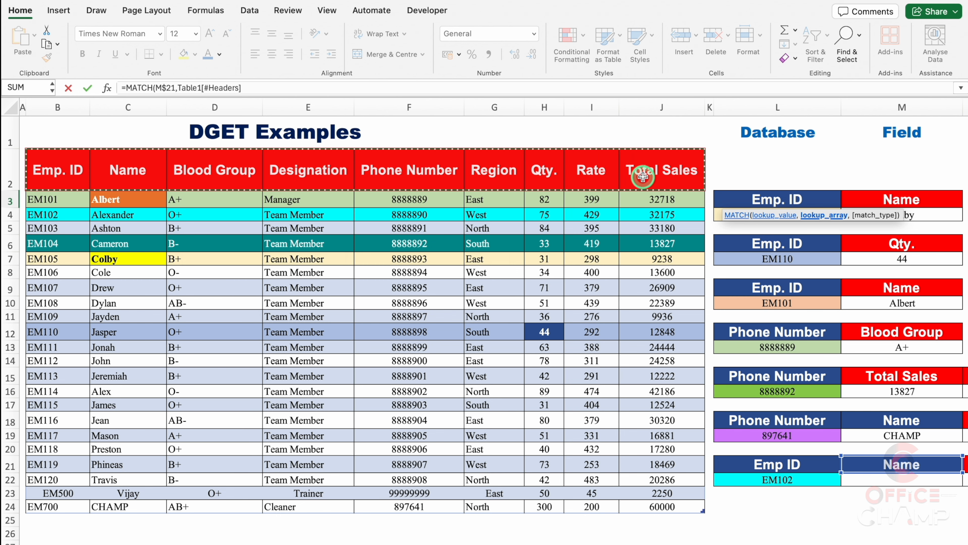
{"action": "scroll", "coordinate": [643, 177], "scroll_direction": "right", "scroll_amount": 10}
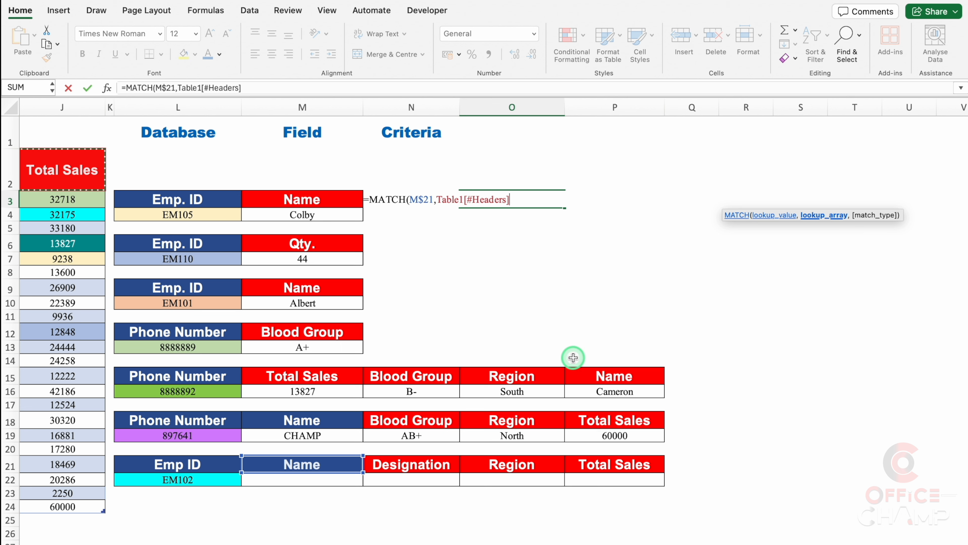
{"action": "key", "text": "Escape"}
Convert the employee table Table1 back to a normal range
{"action": "left_click_drag", "start_coordinate": [619, 540], "coordinate": [254, 540]}
{"action": "left_click", "coordinate": [242, 285]}
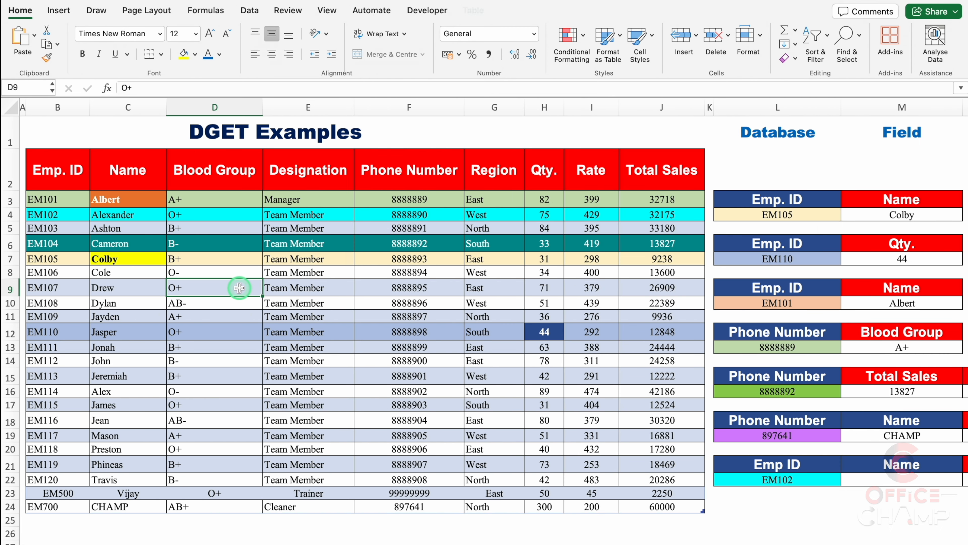
{"action": "left_click", "coordinate": [475, 10]}
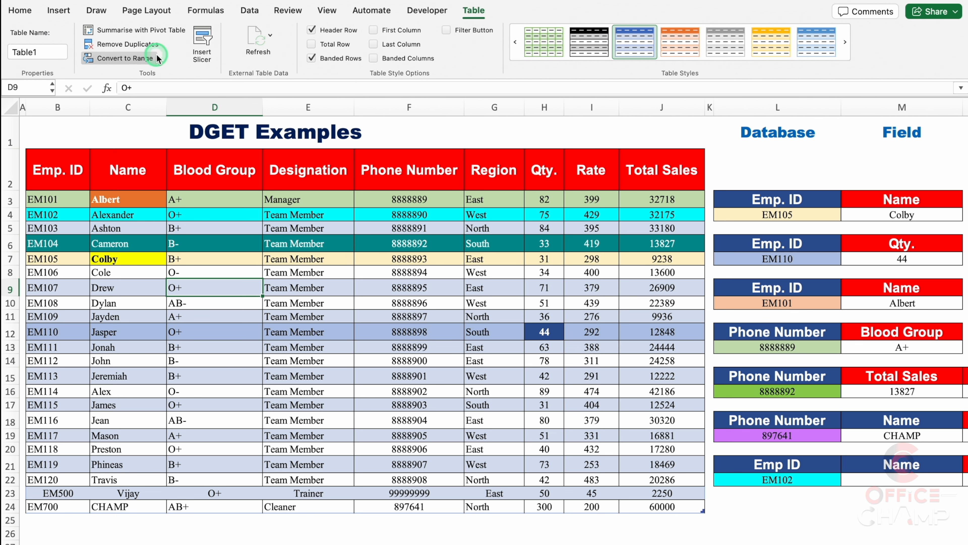
{"action": "left_click", "coordinate": [115, 62]}
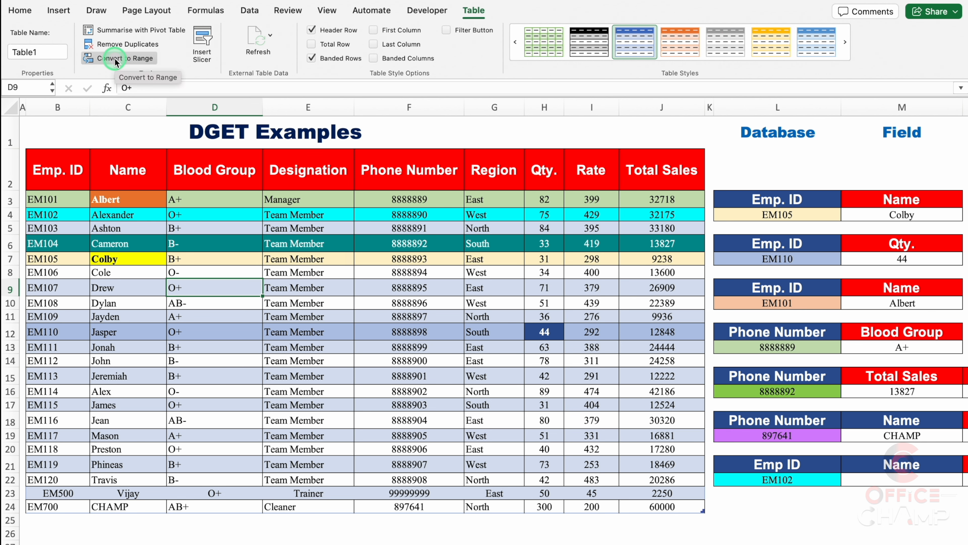
{"action": "left_click", "coordinate": [523, 216]}
{"action": "left_click", "coordinate": [308, 271]}
{"action": "left_click", "coordinate": [332, 298]}
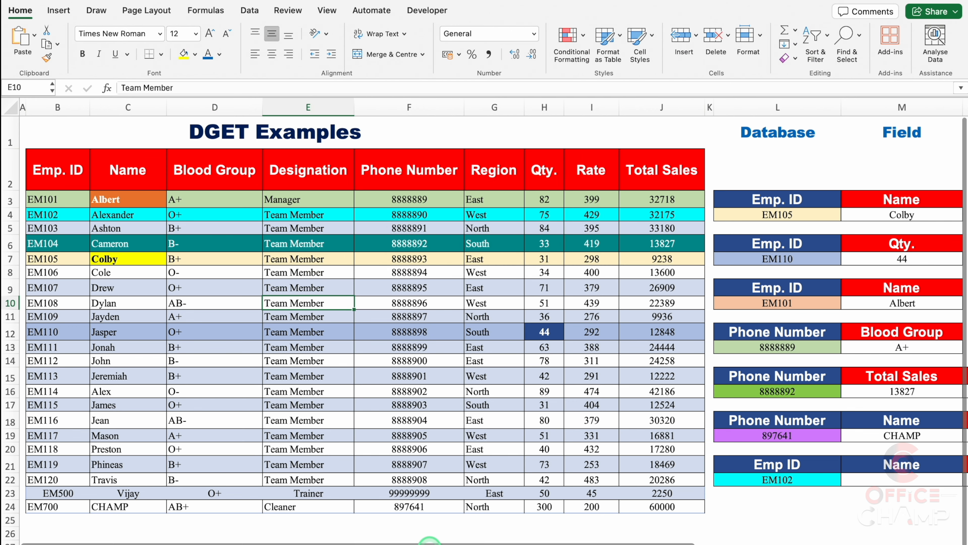
Begin a MATCH formula in O5 with the Name header M$21 as the lookup value, its row locked
{"action": "left_click_drag", "start_coordinate": [432, 541], "coordinate": [693, 541]}
{"action": "left_click", "coordinate": [748, 230]}
{"action": "type", "text": "=mat"}
{"action": "double_click", "coordinate": [743, 256]}
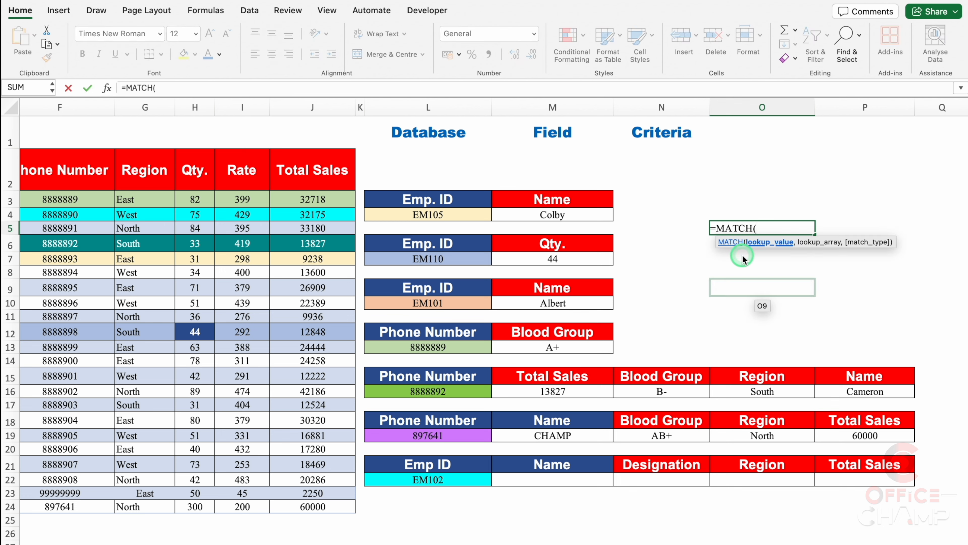
{"action": "left_click", "coordinate": [575, 465]}
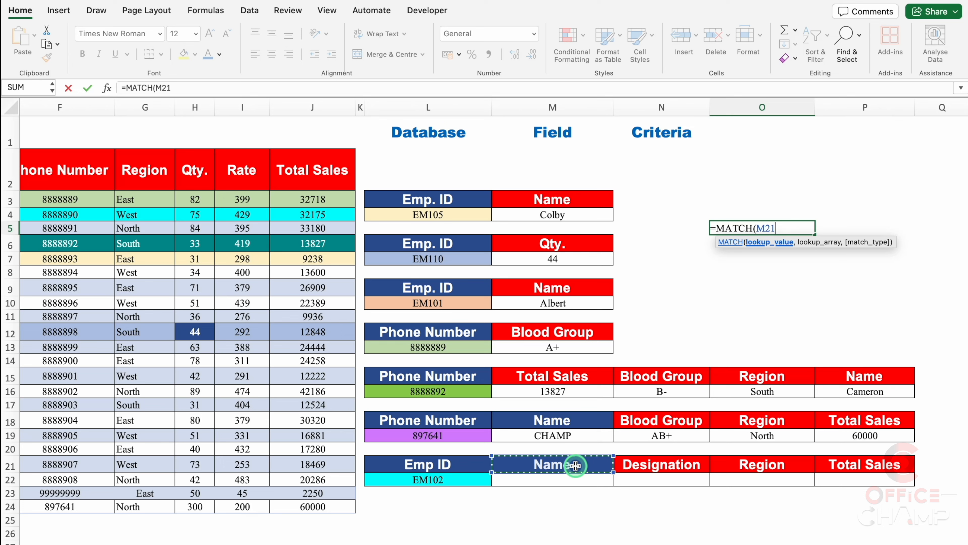
{"action": "key", "text": "F4"}
{"action": "key", "text": "F4"}
{"action": "type", "text": ","}
Complete the O5 MATCH formula with the header row $B$2:$J$2 as lookup array and 0 for exact match
{"action": "scroll", "coordinate": [570, 541], "scroll_direction": "left", "scroll_amount": 3}
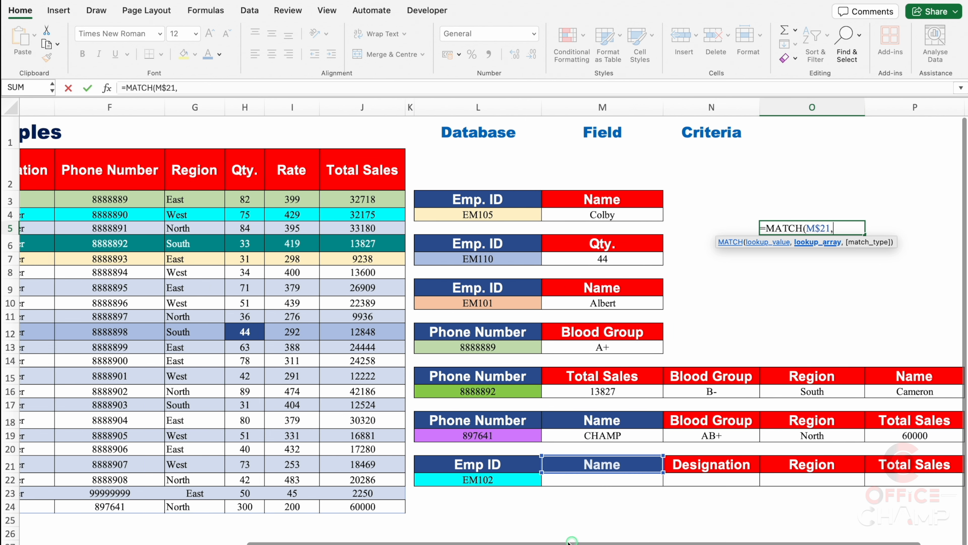
{"action": "scroll", "coordinate": [570, 541], "scroll_direction": "left", "scroll_amount": 5}
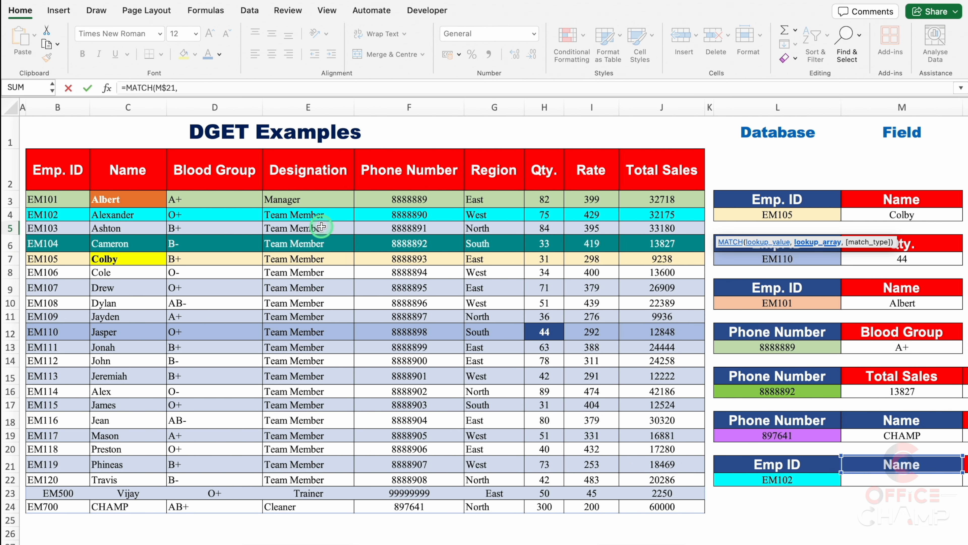
{"action": "left_click_drag", "start_coordinate": [63, 170], "coordinate": [672, 172]}
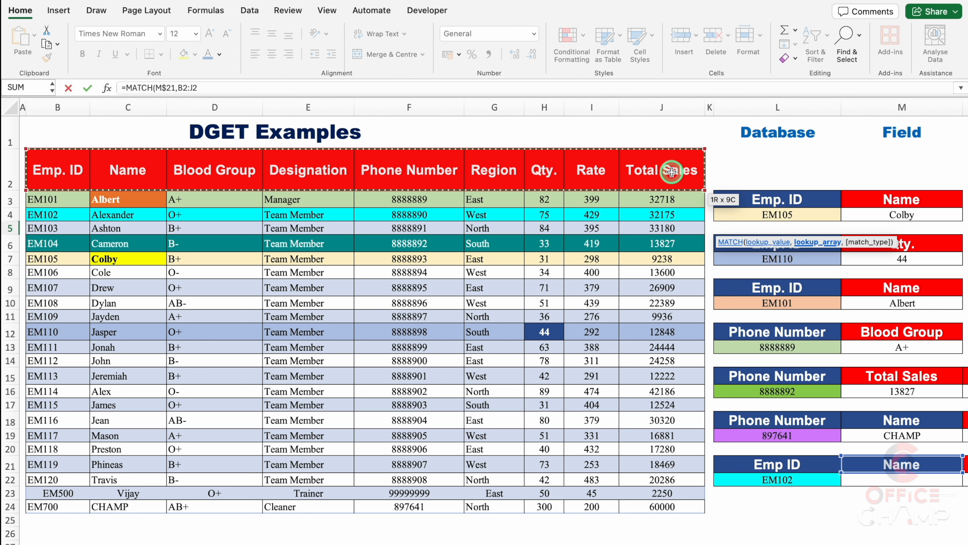
{"action": "key", "text": "F4"}
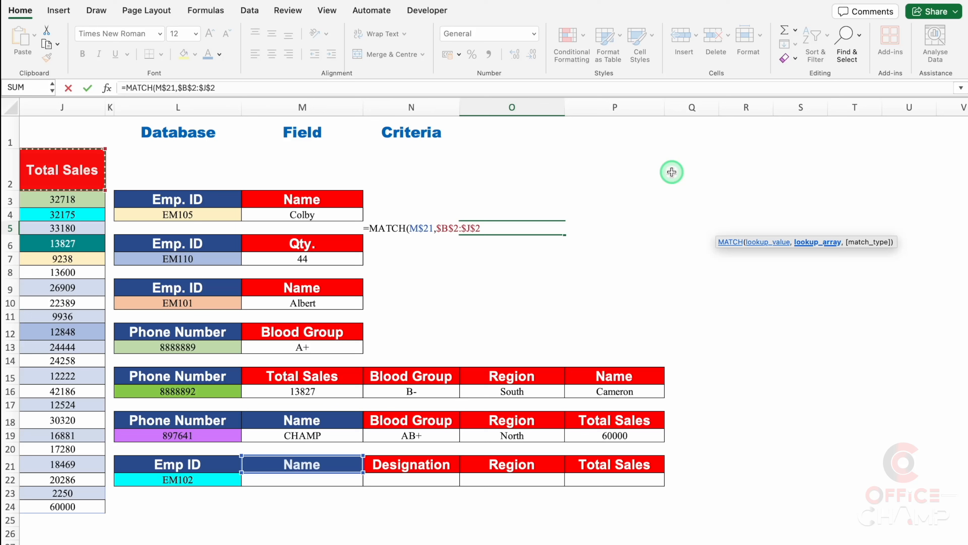
{"action": "type", "text": ","}
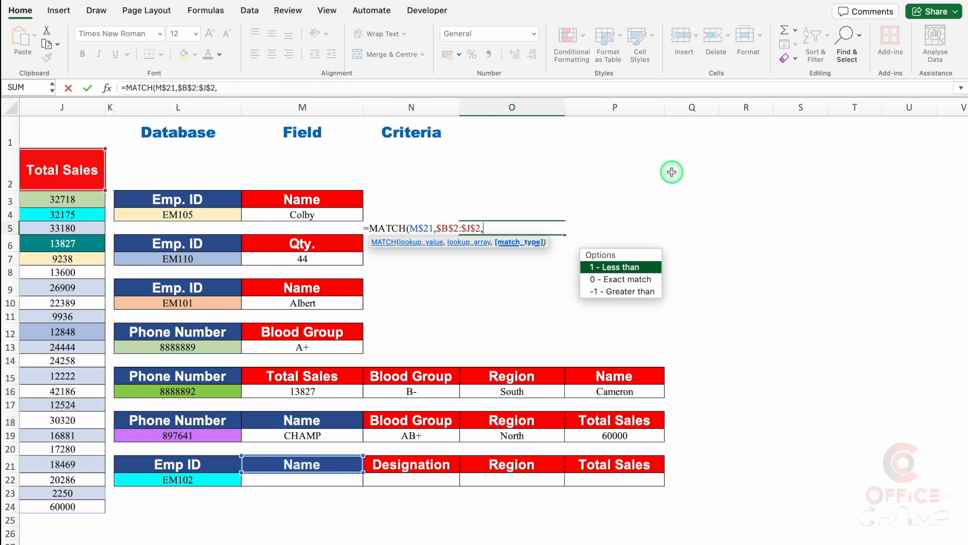
{"action": "double_click", "coordinate": [629, 279]}
{"action": "type", "text": ")"}
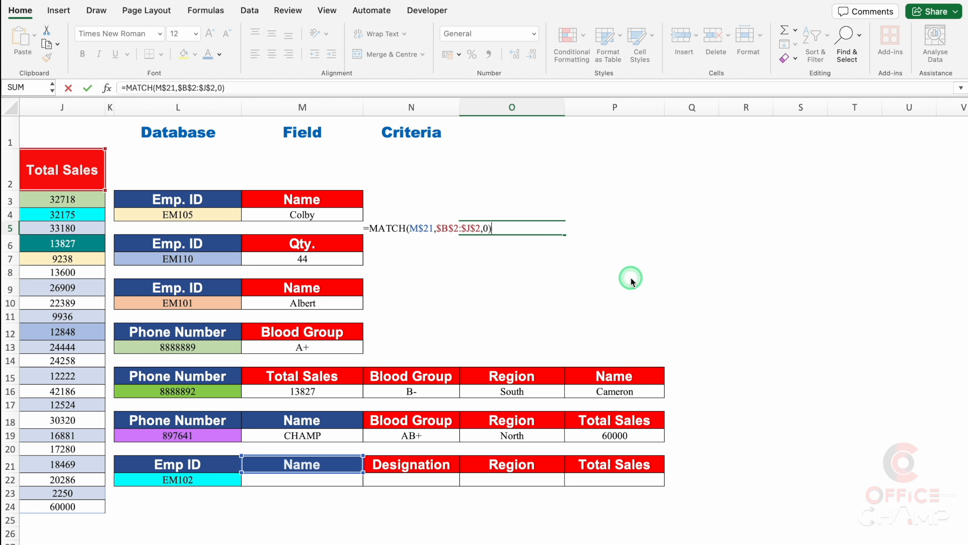
{"action": "key", "text": "Return"}
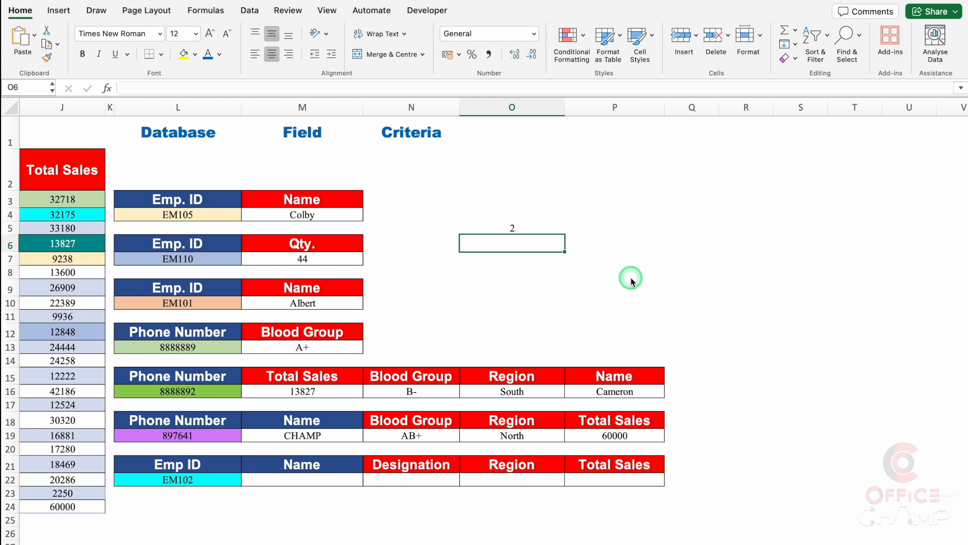
Fill the MATCH formula from O5 across to Q5 and check the copied formulas
{"action": "left_click", "coordinate": [549, 228]}
{"action": "left_click_drag", "start_coordinate": [565, 235], "coordinate": [698, 240]}
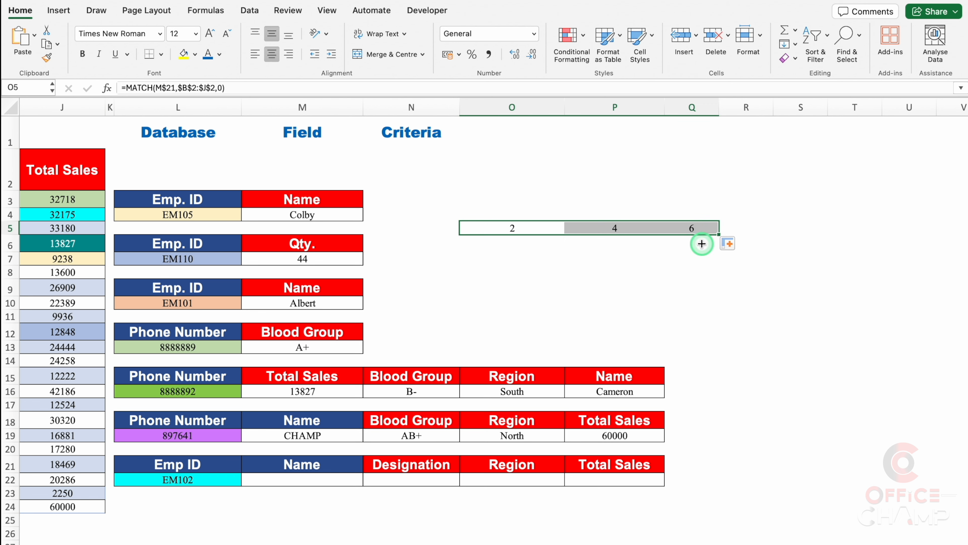
{"action": "left_click", "coordinate": [553, 227]}
{"action": "left_click", "coordinate": [603, 228]}
{"action": "left_click", "coordinate": [674, 231]}
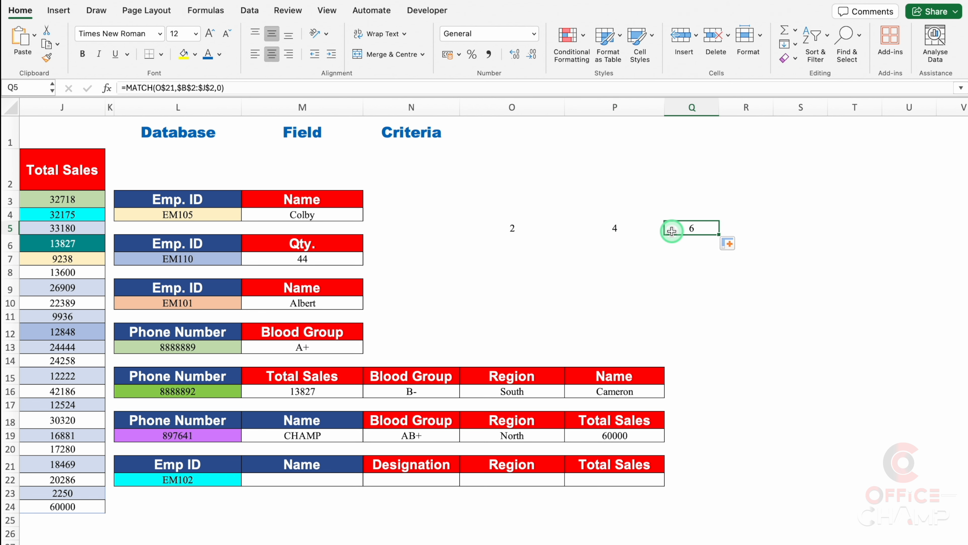
{"action": "left_click", "coordinate": [510, 229]}
{"action": "left_click", "coordinate": [613, 227]}
{"action": "left_click", "coordinate": [672, 227]}
Begin a VLOOKUP formula in M22 with the employee ID $L22 as the lookup value, its column locked
{"action": "scroll", "coordinate": [495, 432], "scroll_direction": "left", "scroll_amount": 5}
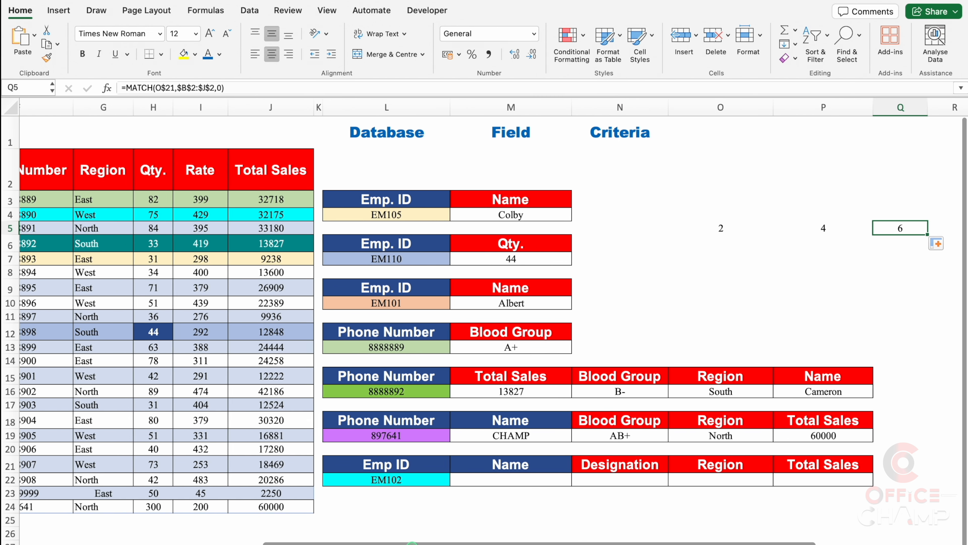
{"action": "left_click", "coordinate": [498, 483]}
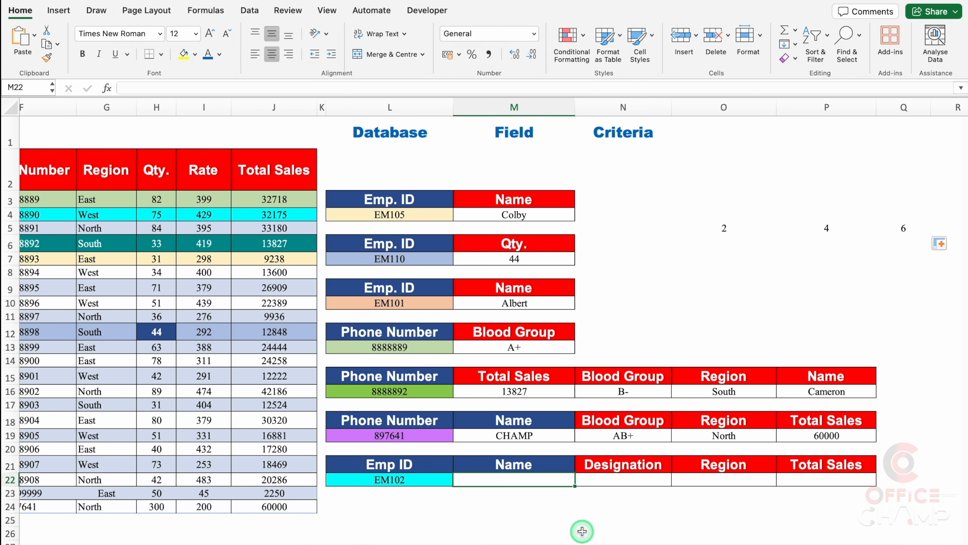
{"action": "type", "text": "="}
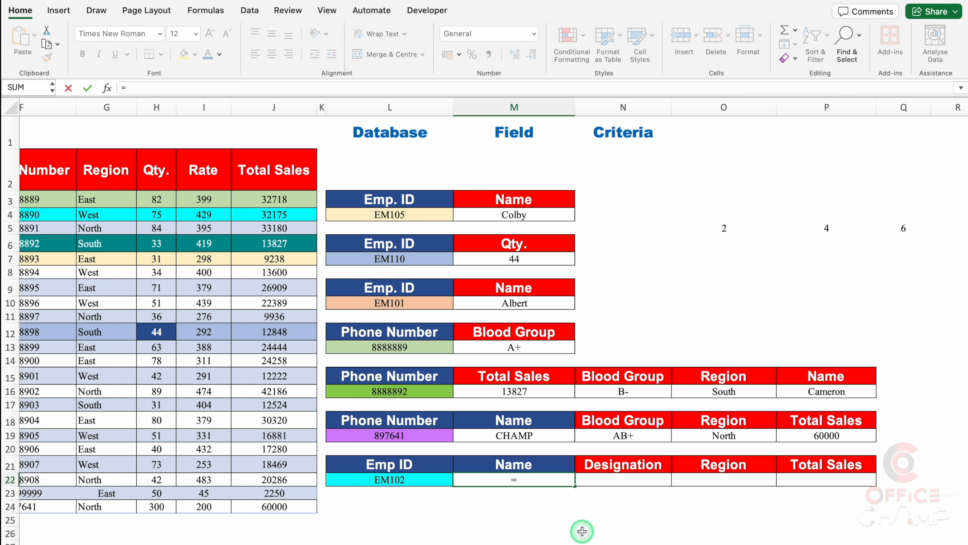
{"action": "type", "text": "VL"}
{"action": "double_click", "coordinate": [487, 510]}
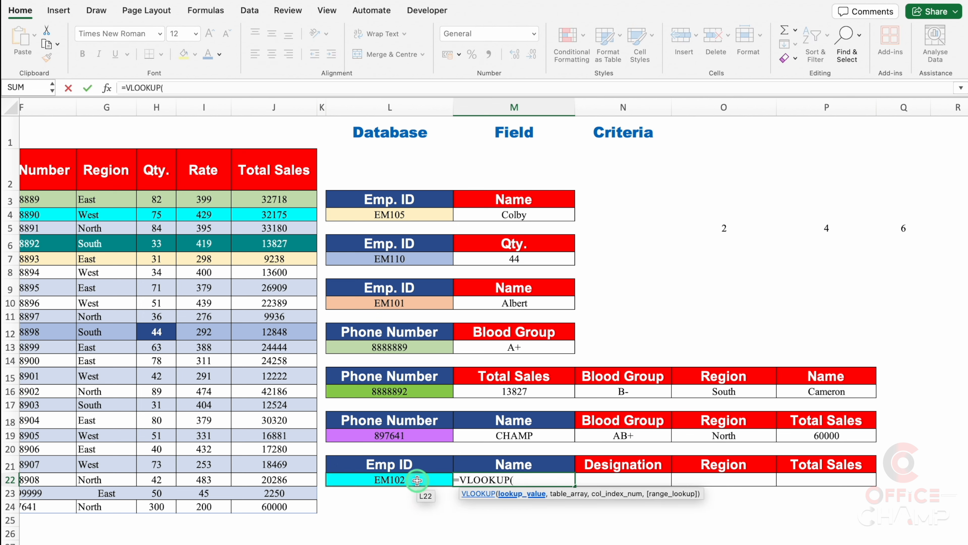
{"action": "left_click", "coordinate": [417, 480]}
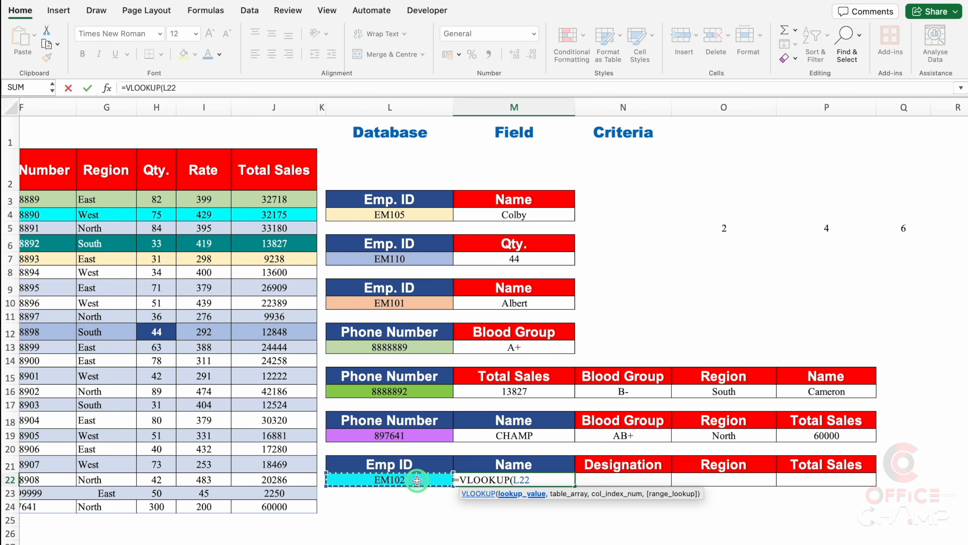
{"action": "key", "text": "F4"}
{"action": "key", "text": "F4"}
{"action": "type", "text": ","}
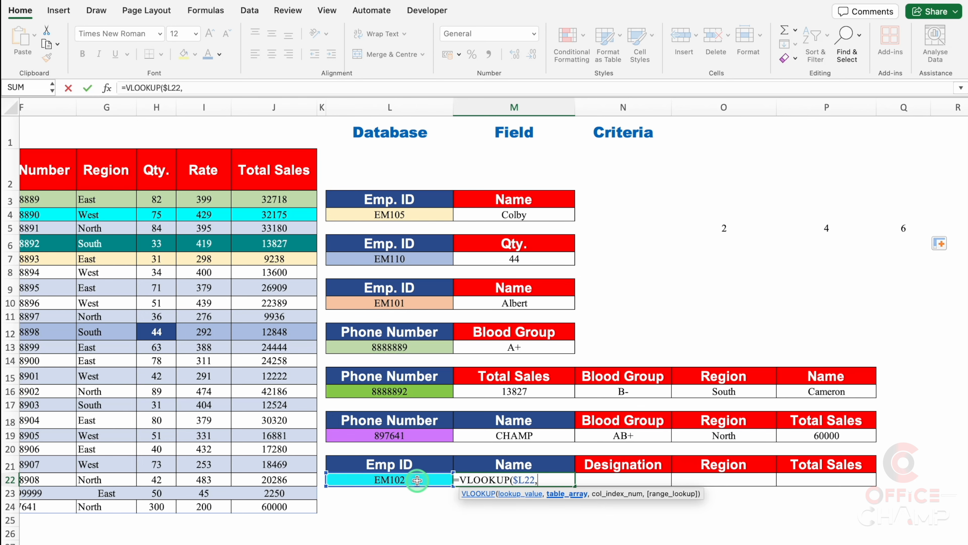
Set the M22 VLOOKUP's table array to the employee table columns $B:$J, with the column references locked
{"action": "scroll", "coordinate": [417, 480], "scroll_direction": "left", "scroll_amount": 10}
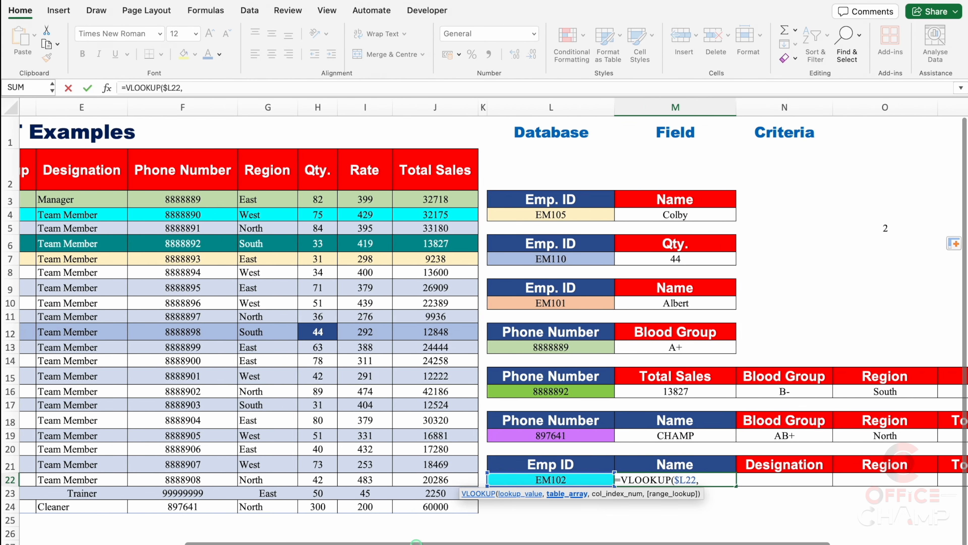
{"action": "left_click_drag", "start_coordinate": [264, 199], "coordinate": [618, 407]}
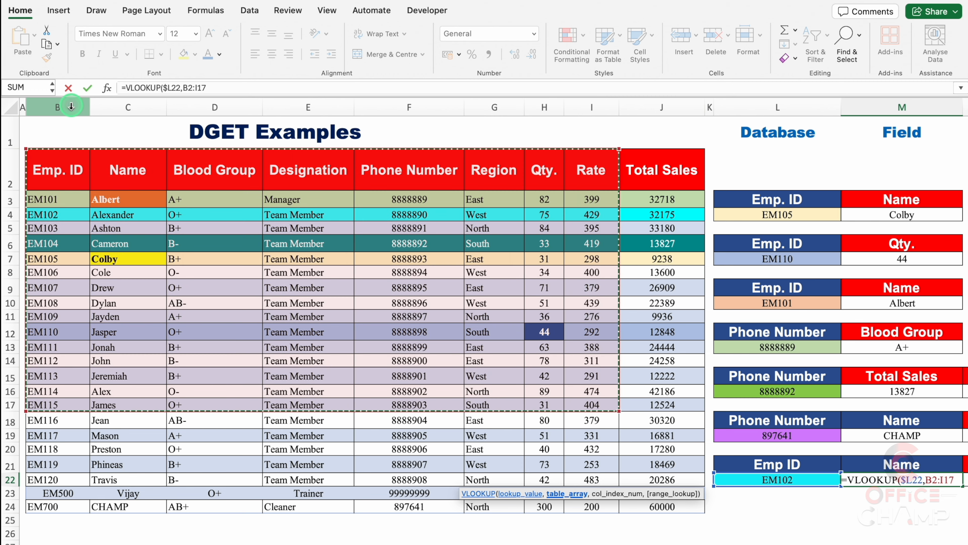
{"action": "left_click_drag", "start_coordinate": [61, 105], "coordinate": [233, 105]}
{"action": "left_click_drag", "start_coordinate": [368, 121], "coordinate": [663, 121]}
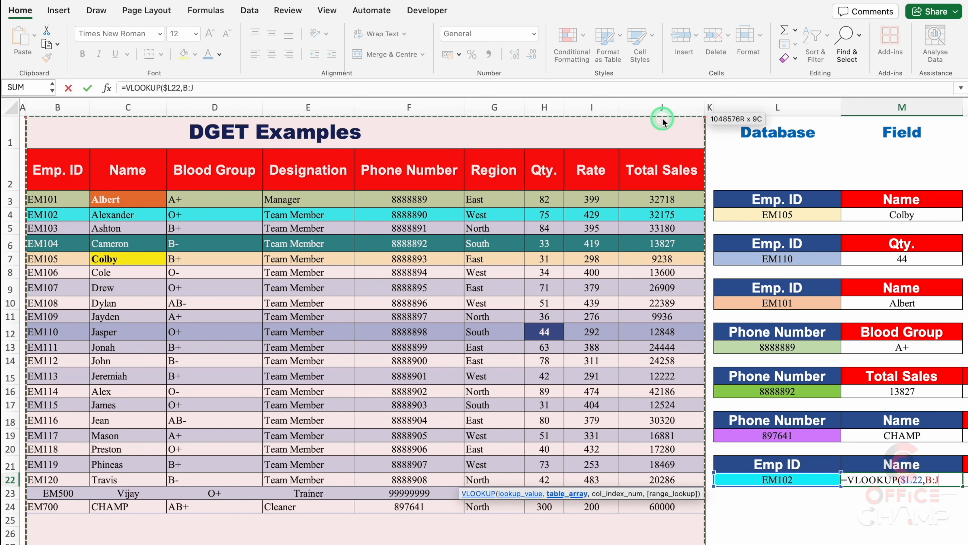
{"action": "key", "text": "F4"}
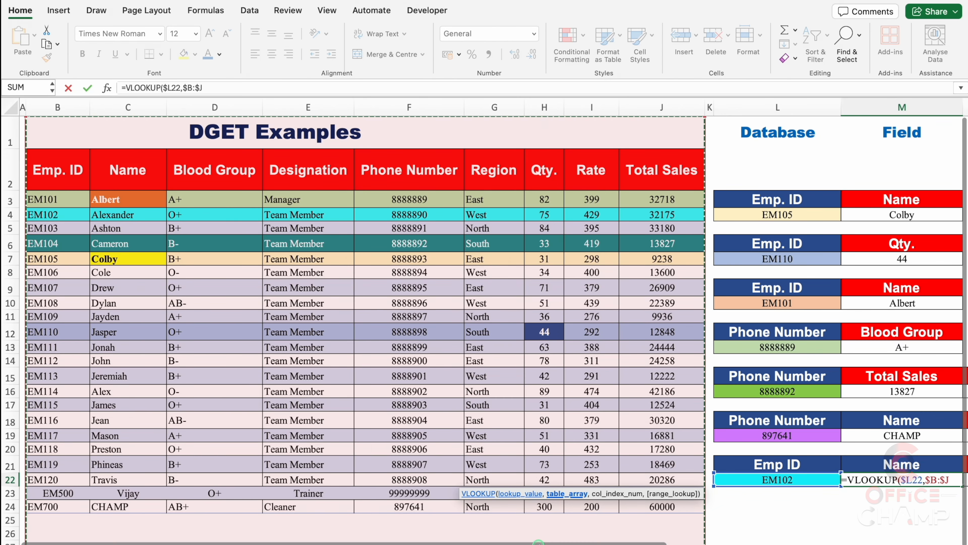
{"action": "scroll", "coordinate": [754, 542], "scroll_direction": "right", "scroll_amount": 5}
{"action": "scroll", "coordinate": [753, 541], "scroll_direction": "right", "scroll_amount": 1}
{"action": "left_click_drag", "start_coordinate": [661, 493], "coordinate": [838, 292]}
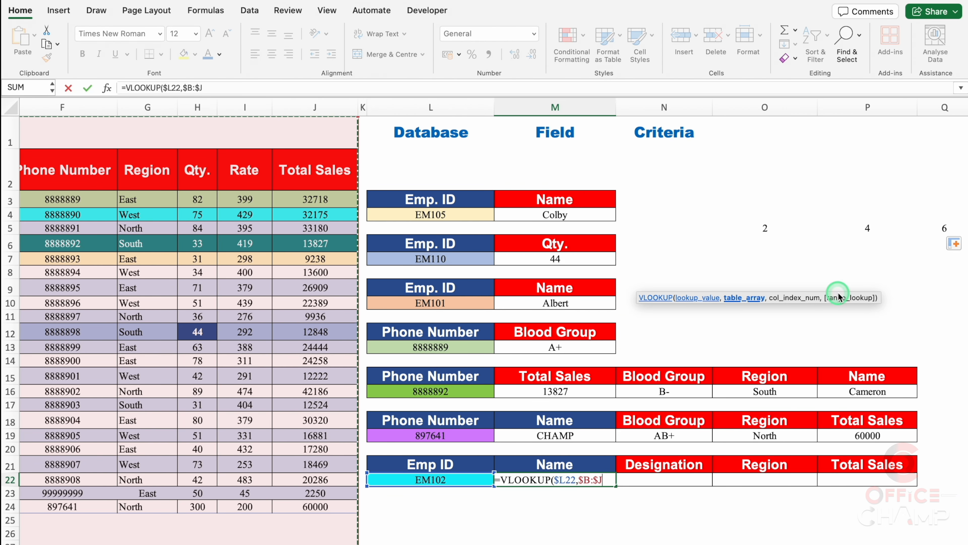
{"action": "type", "text": ","}
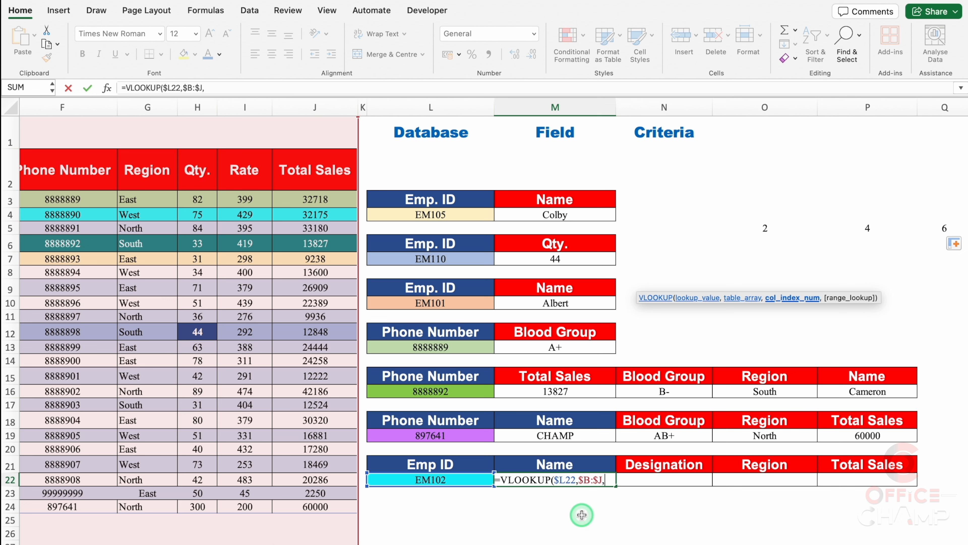
{"action": "type", "text": "2,"}
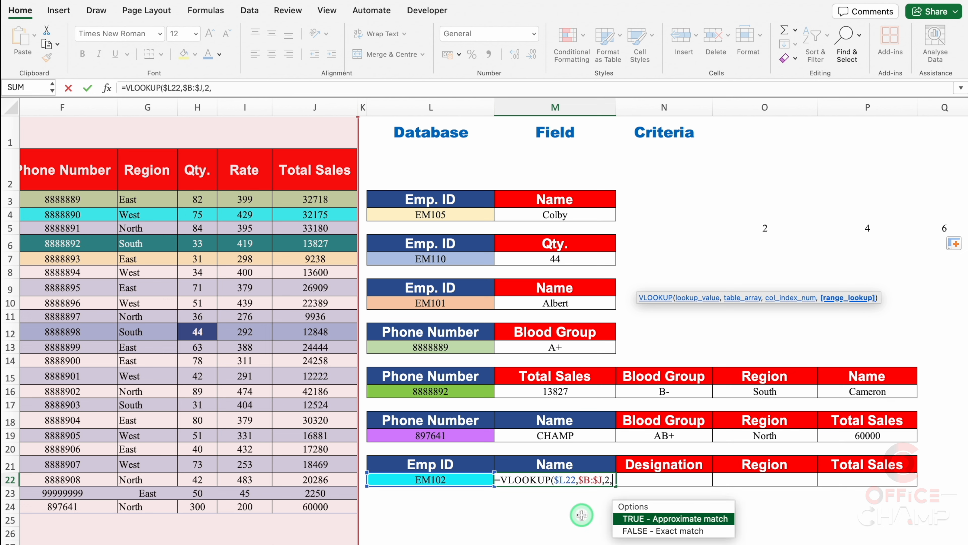
{"action": "type", "text": "0"}
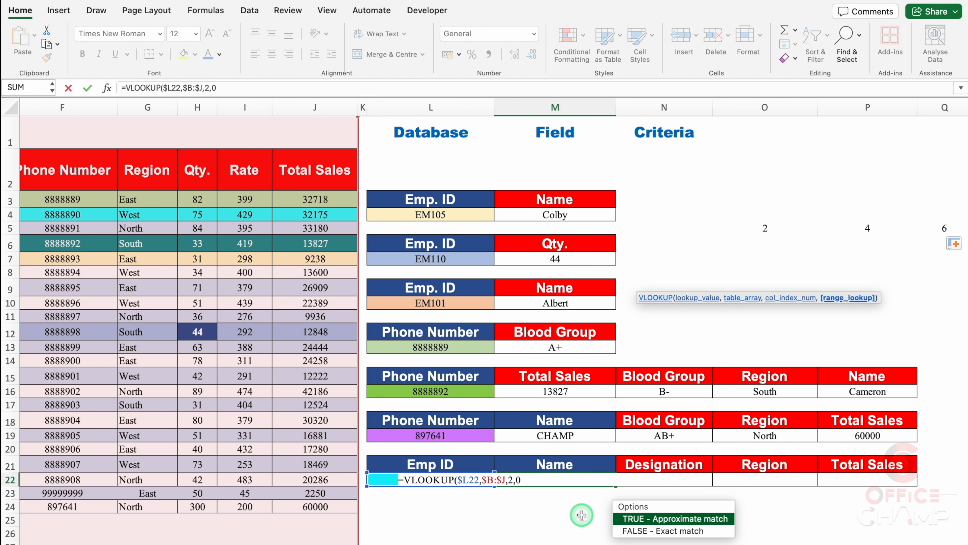
{"action": "type", "text": ")"}
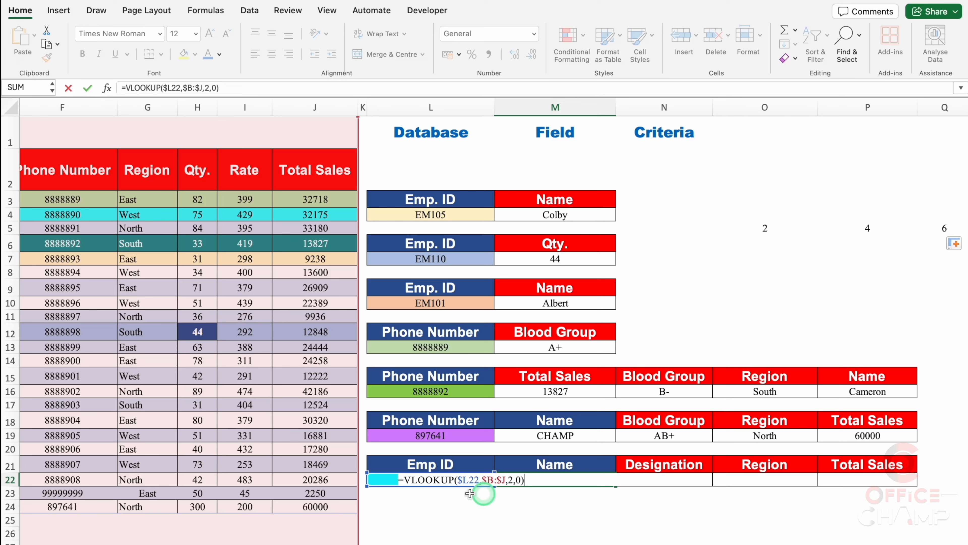
Wrap the M22 VLOOKUP in IFERROR with "" as the error value, and fill the formula across to P22
{"action": "left_click", "coordinate": [403, 480]}
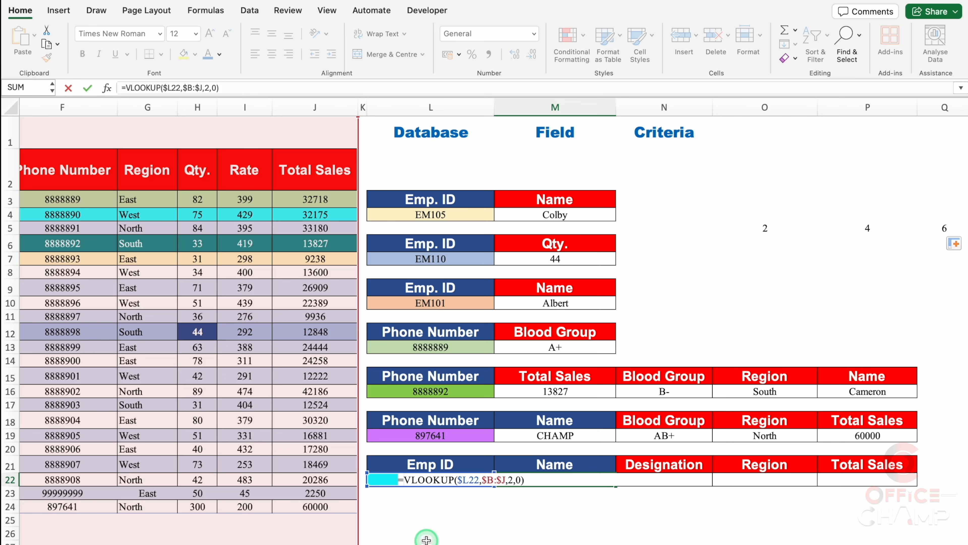
{"action": "type", "text": "ife"}
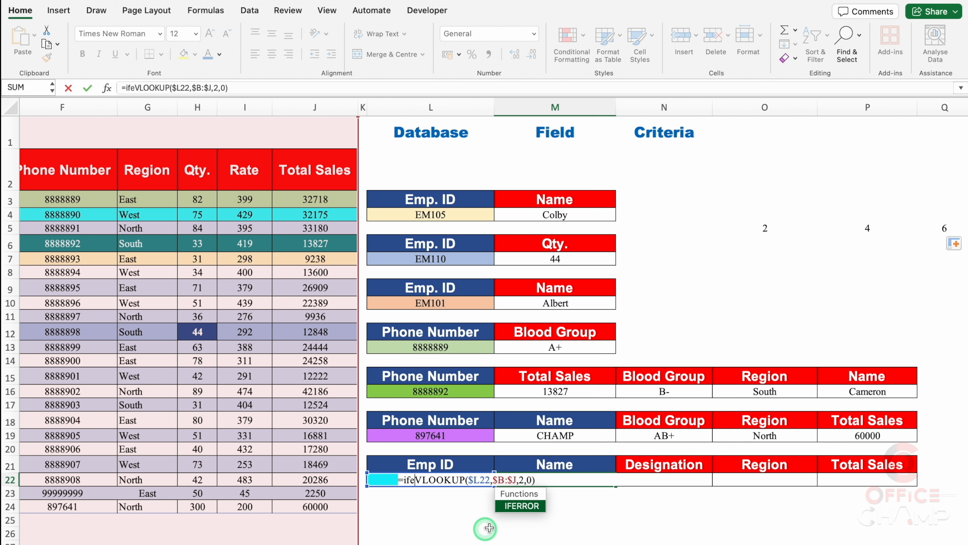
{"action": "double_click", "coordinate": [526, 507]}
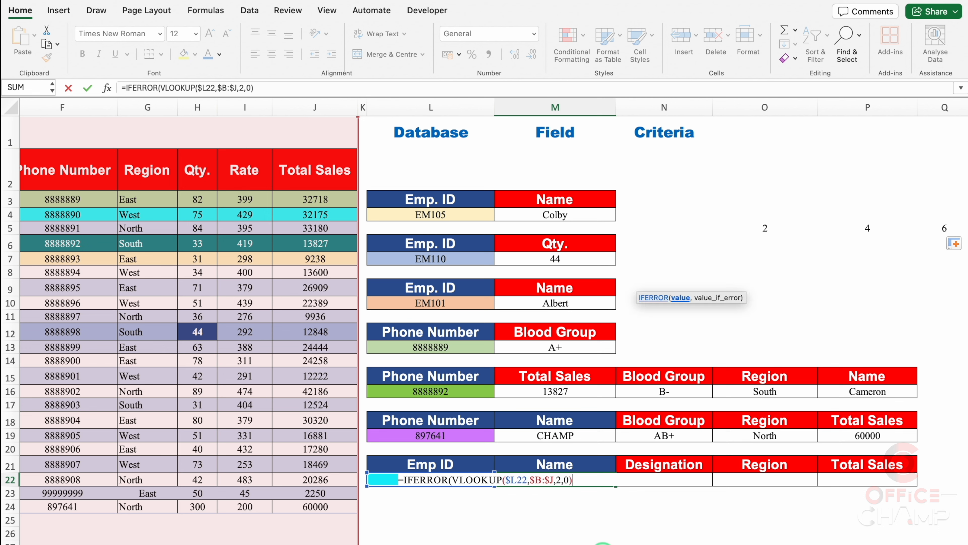
{"action": "type", "text": ","}
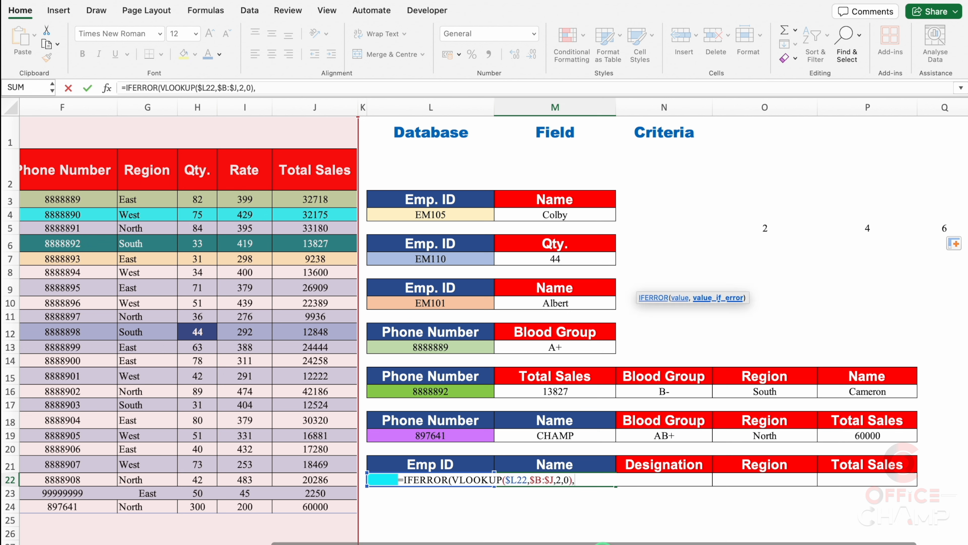
{"action": "type", "text": "\"\")"}
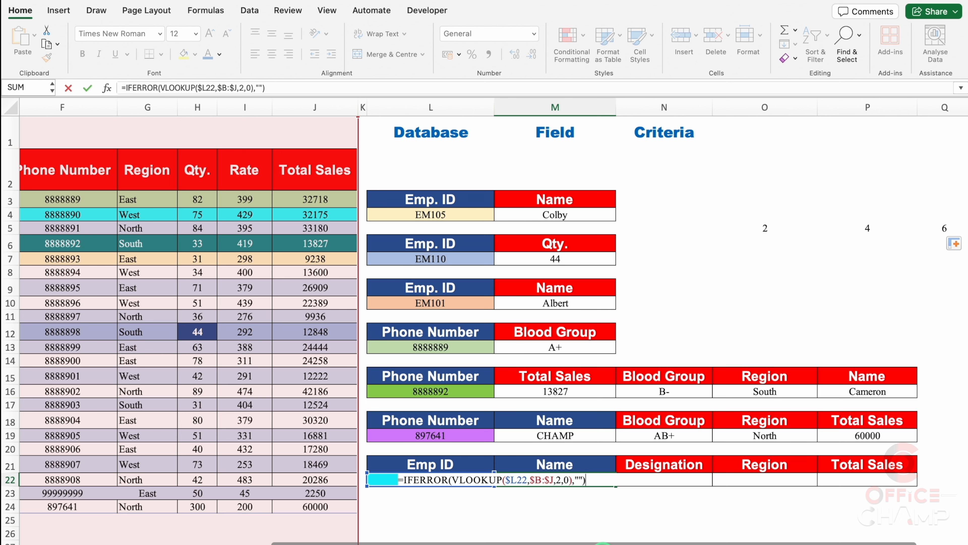
{"action": "key", "text": "Return"}
{"action": "key", "text": "Up"}
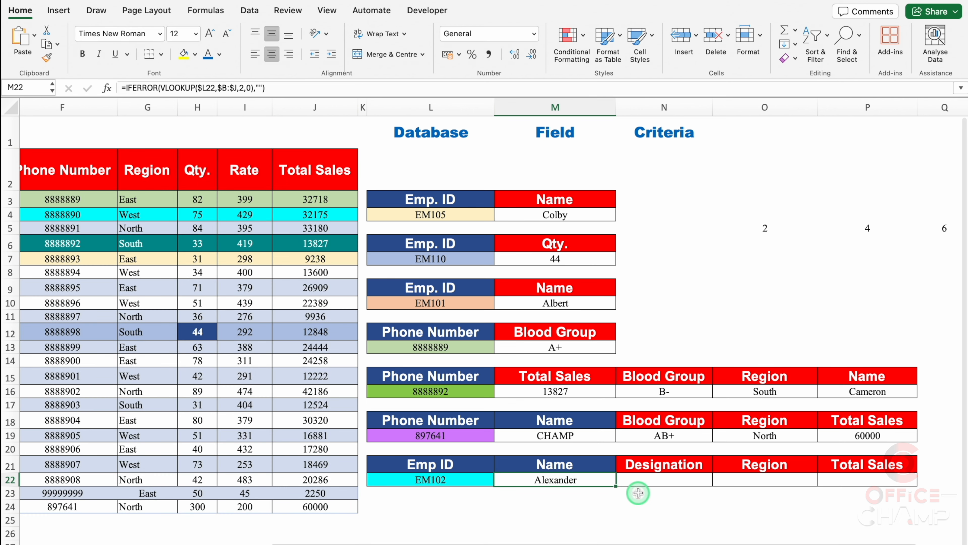
{"action": "left_click_drag", "start_coordinate": [617, 486], "coordinate": [888, 485]}
{"action": "left_click", "coordinate": [824, 522]}
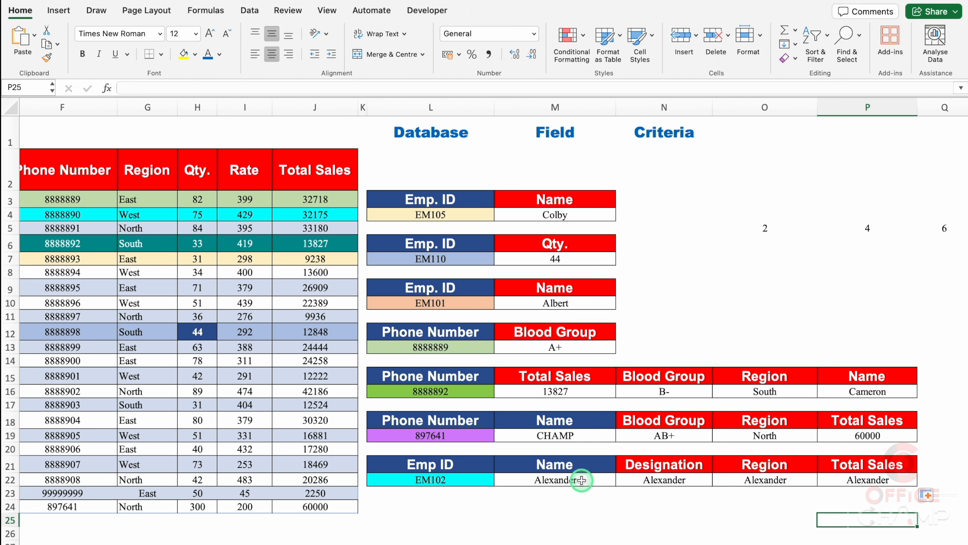
Copy the MATCH(M$21,$B$2:$J$2,0) expression from O5 without its equals sign, leaving the cell's formula unchanged
{"action": "left_click", "coordinate": [763, 227]}
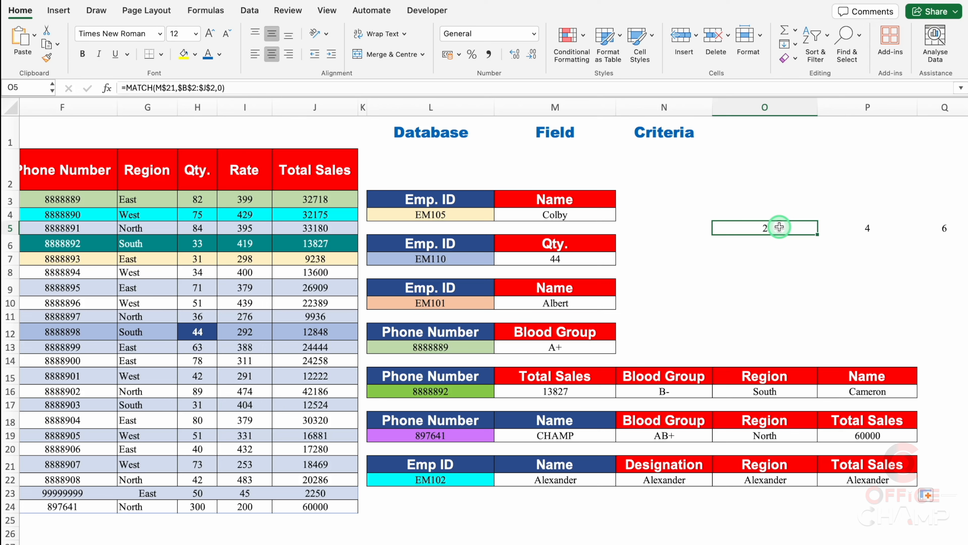
{"action": "double_click", "coordinate": [762, 228]}
{"action": "left_click_drag", "start_coordinate": [763, 228], "coordinate": [623, 228]}
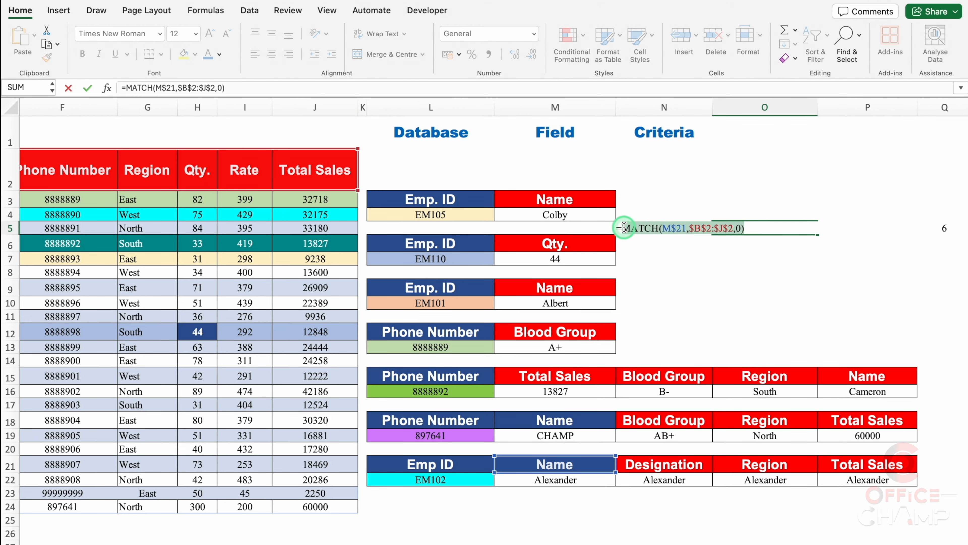
{"action": "left_click", "coordinate": [689, 270]}
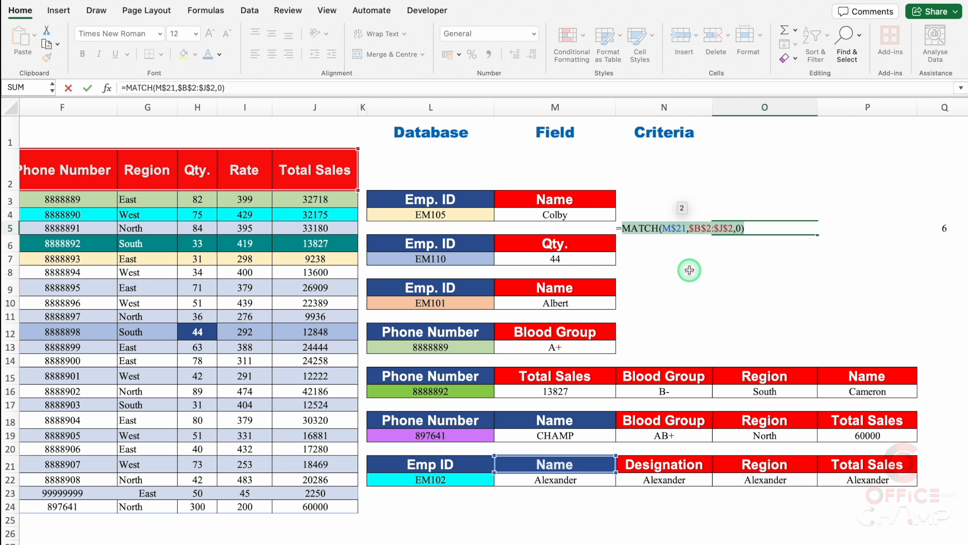
{"action": "key", "text": "super+c"}
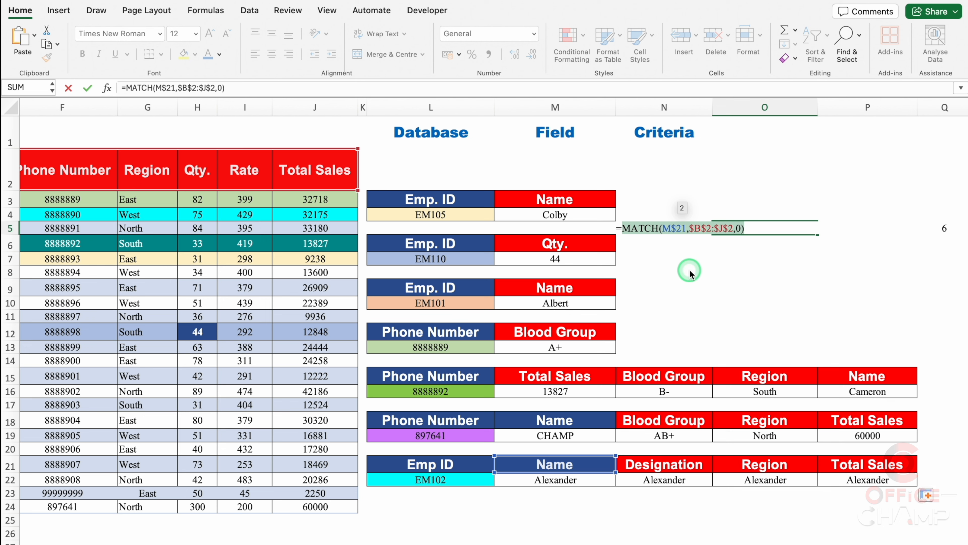
{"action": "key", "text": "Escape"}
Replace the column index 2 in M22's VLOOKUP with the copied MATCH(M$21,$B$2:$J$2,0) expression
{"action": "left_click", "coordinate": [582, 481]}
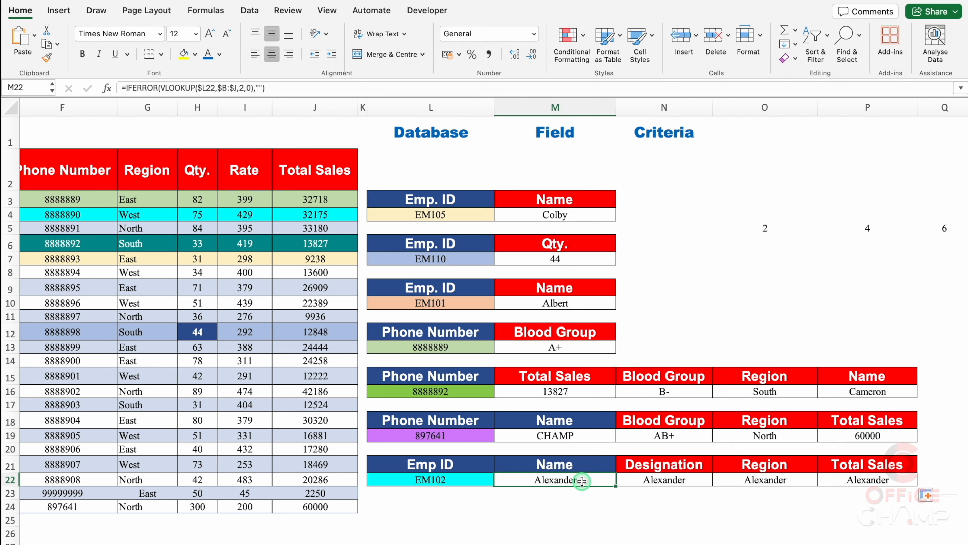
{"action": "double_click", "coordinate": [581, 481]}
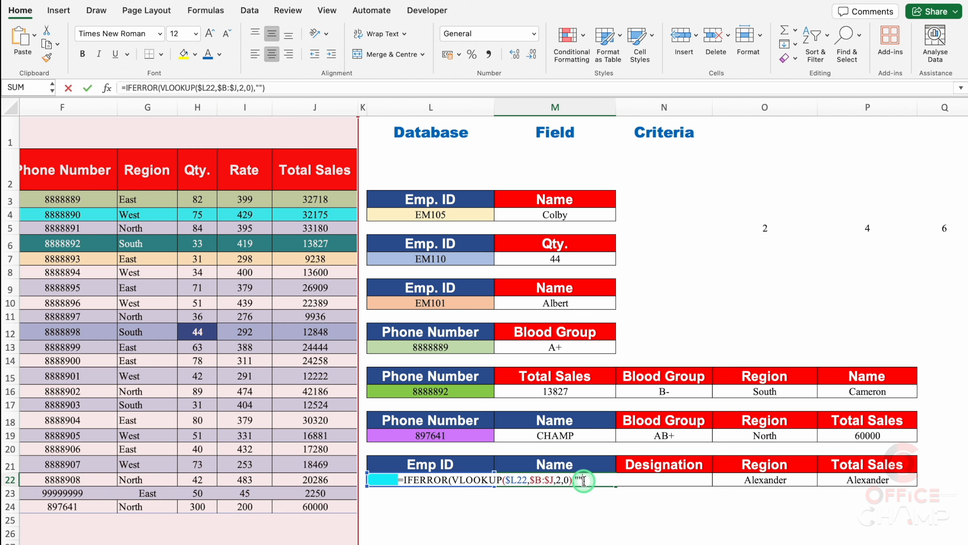
{"action": "left_click", "coordinate": [561, 480]}
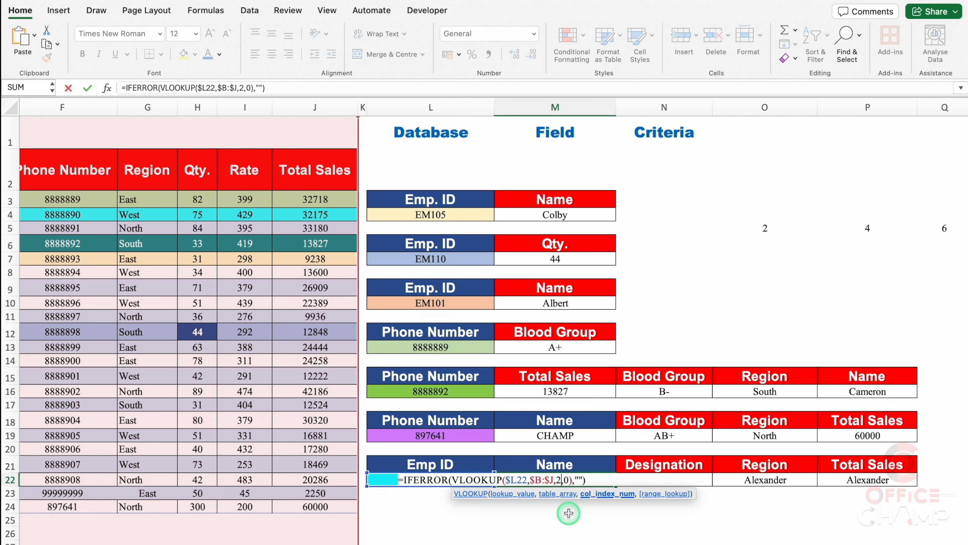
{"action": "key", "text": "BackSpace"}
{"action": "key", "text": "super+v"}
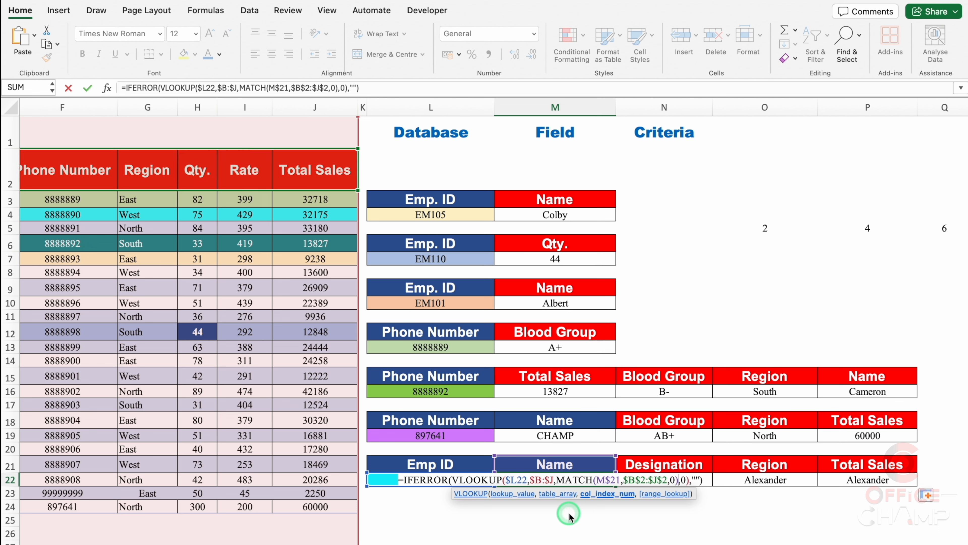
{"action": "key", "text": "Return"}
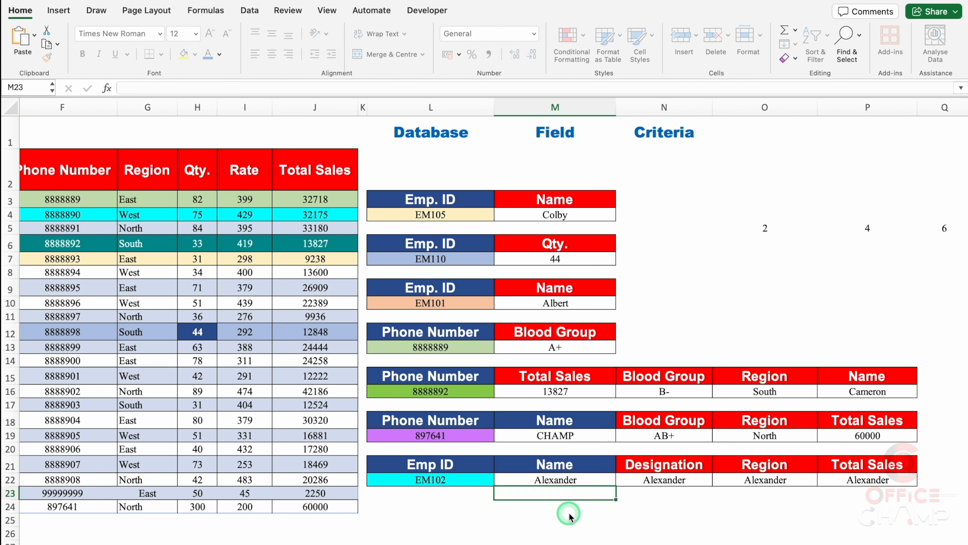
Fill the updated IFERROR VLOOKUP formula from M22 across to P22
{"action": "left_click", "coordinate": [614, 484]}
{"action": "left_click_drag", "start_coordinate": [617, 485], "coordinate": [894, 494]}
{"action": "left_click", "coordinate": [885, 513]}
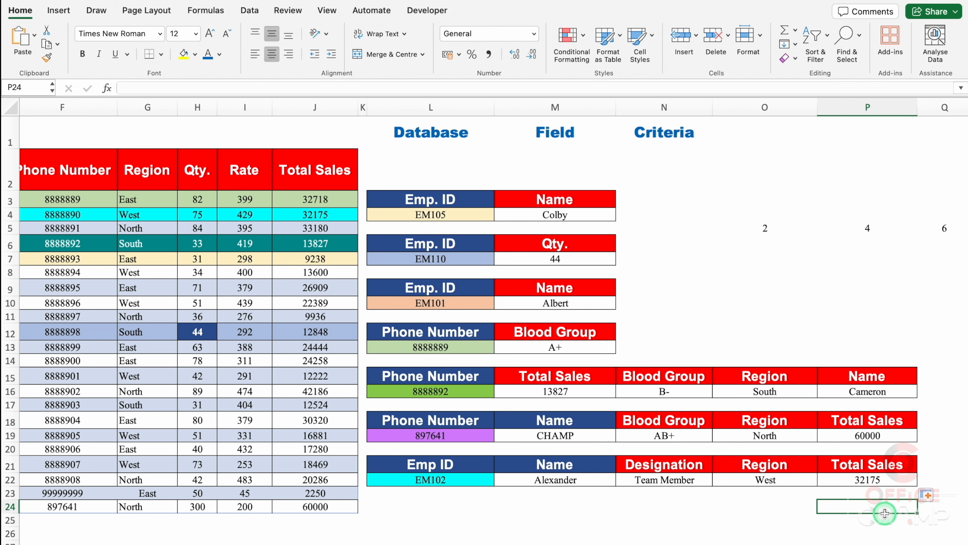
Fill the employee IDs from L22 down to EM115 in L35, and apply all borders to L21:P35
{"action": "left_click", "coordinate": [452, 504]}
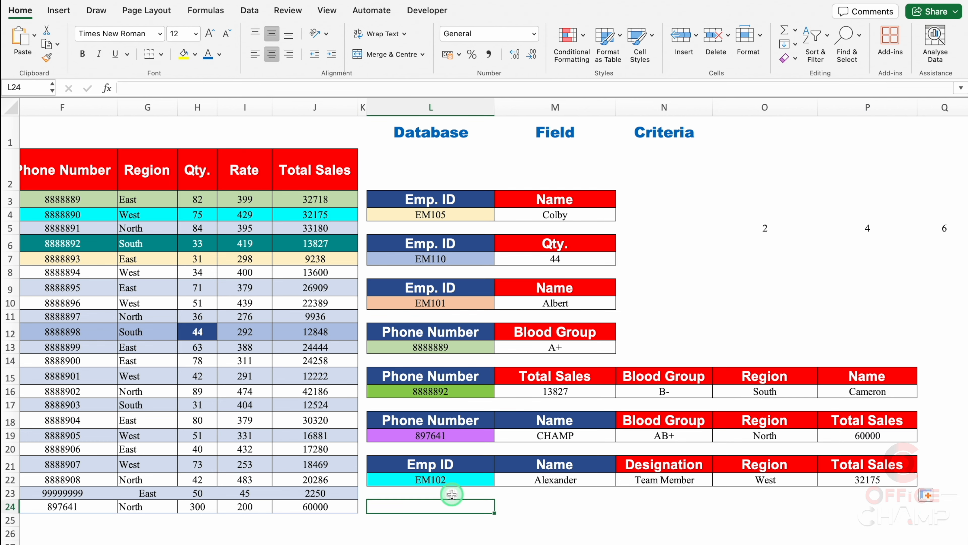
{"action": "scroll", "coordinate": [452, 492], "scroll_direction": "down", "scroll_amount": 5}
{"action": "left_click", "coordinate": [489, 289]}
{"action": "left_click_drag", "start_coordinate": [494, 292], "coordinate": [494, 465]}
{"action": "left_click", "coordinate": [480, 301]}
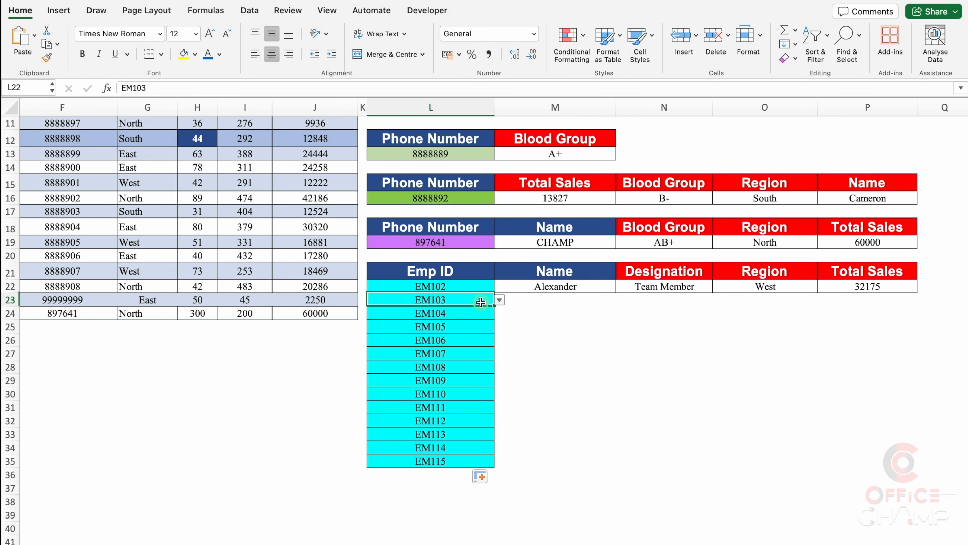
{"action": "left_click_drag", "start_coordinate": [460, 272], "coordinate": [844, 460]}
{"action": "left_click", "coordinate": [154, 54]}
Fill the lookup formulas in M22, N22, O22 and P22 down to row 35
{"action": "left_click", "coordinate": [614, 290]}
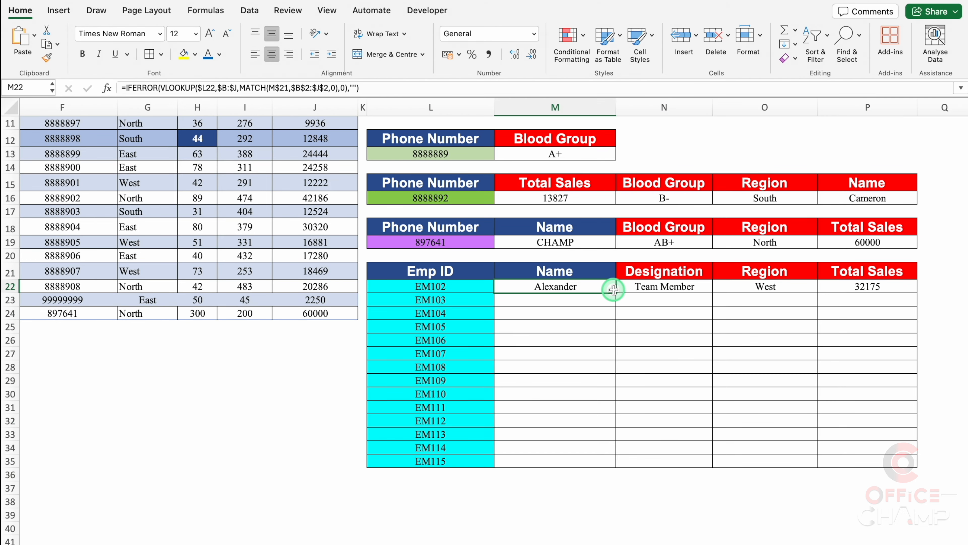
{"action": "double_click", "coordinate": [614, 290]}
{"action": "left_click", "coordinate": [675, 290]}
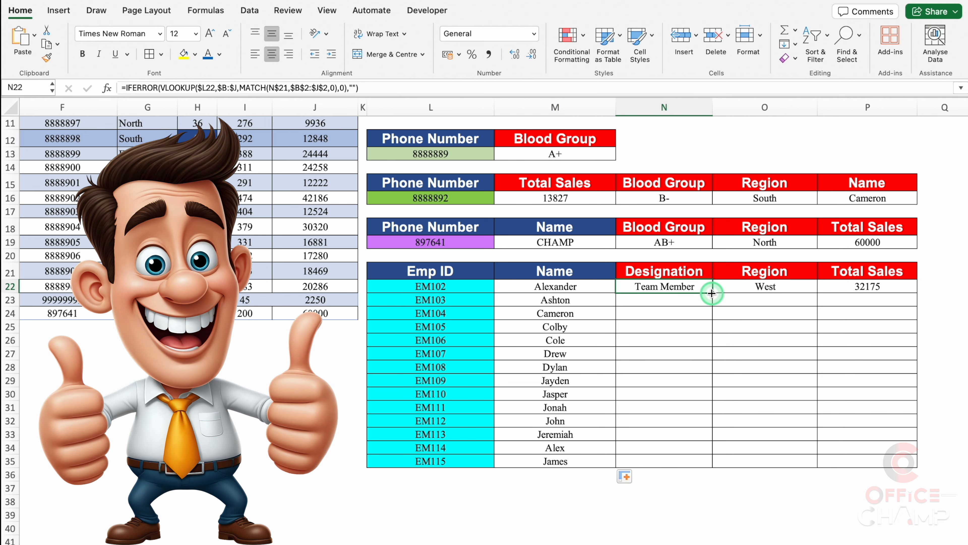
{"action": "double_click", "coordinate": [712, 293]}
{"action": "left_click", "coordinate": [768, 288]}
{"action": "double_click", "coordinate": [817, 293]}
{"action": "left_click", "coordinate": [862, 288]}
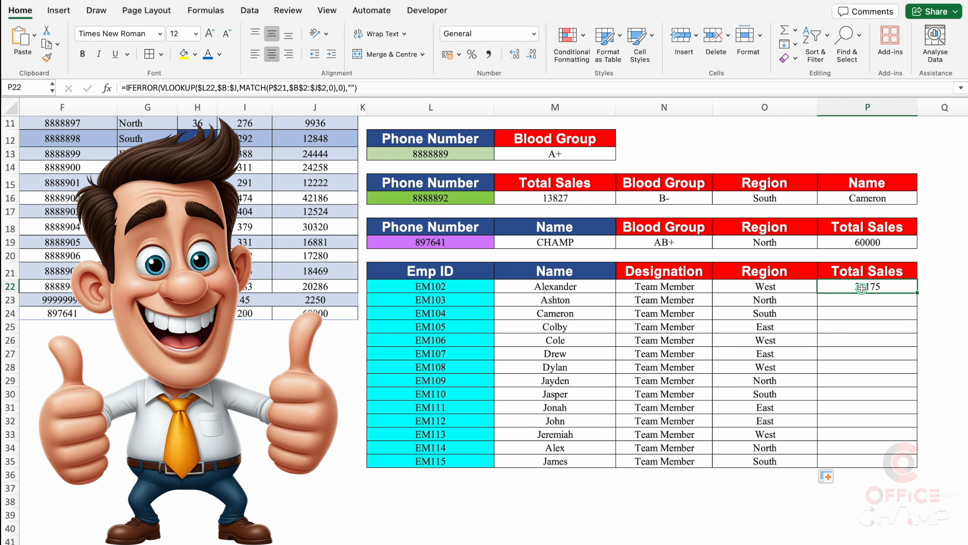
{"action": "double_click", "coordinate": [918, 292]}
Choose Designation as the M21 header and Name as the N21 header from their drop-down lists
{"action": "left_click", "coordinate": [575, 272]}
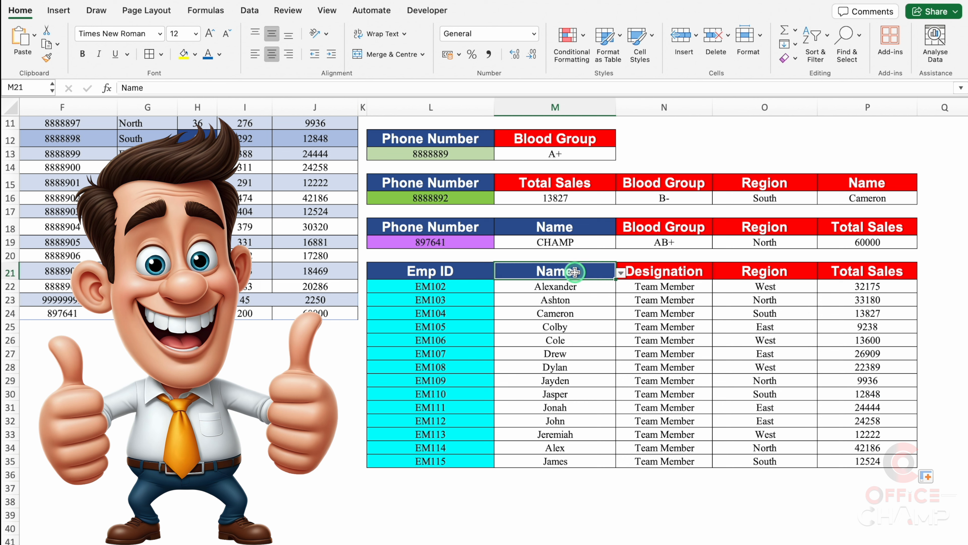
{"action": "left_click", "coordinate": [621, 273]}
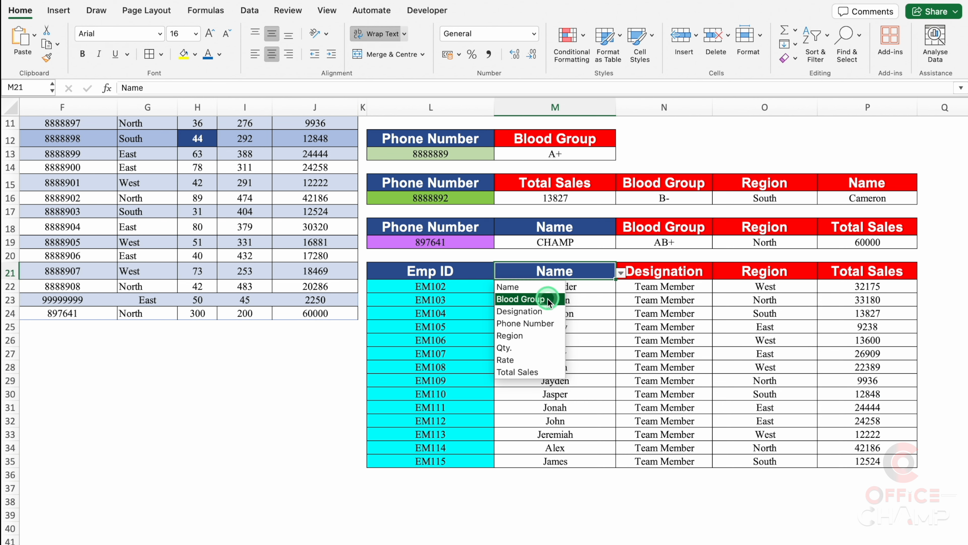
{"action": "left_click", "coordinate": [550, 311]}
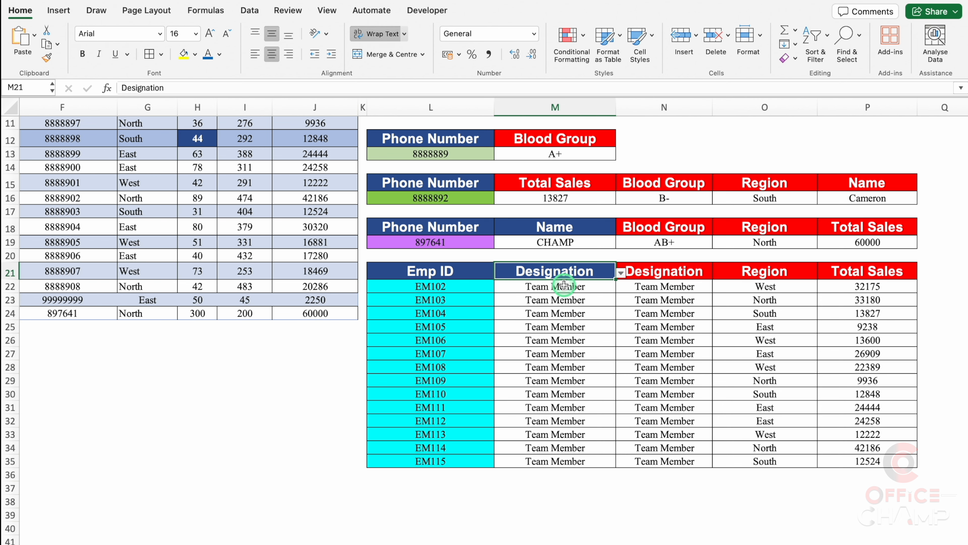
{"action": "left_click", "coordinate": [662, 270]}
{"action": "left_click", "coordinate": [718, 273]}
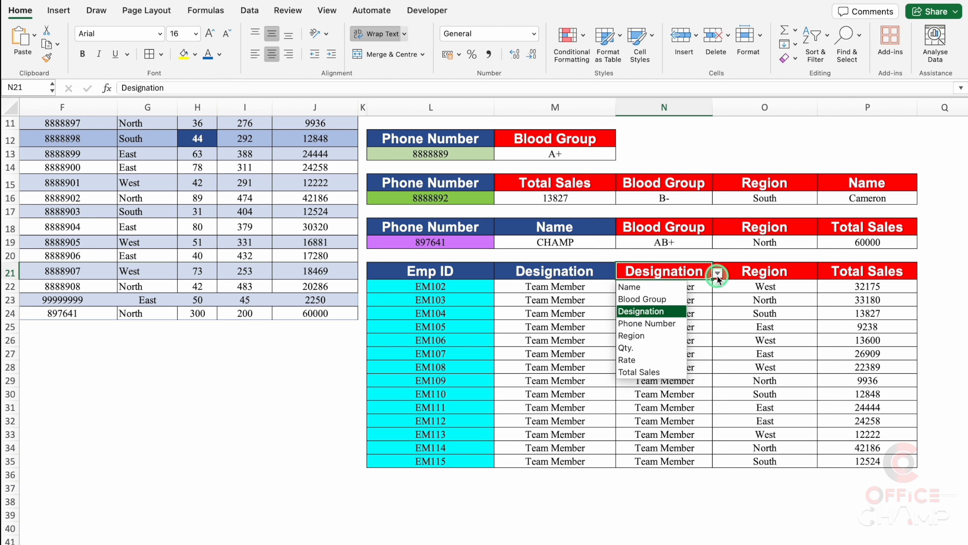
{"action": "left_click", "coordinate": [648, 286]}
Choose Rate as the O21 header and Phone Number as the P21 header from their drop-down lists
{"action": "left_click", "coordinate": [756, 266]}
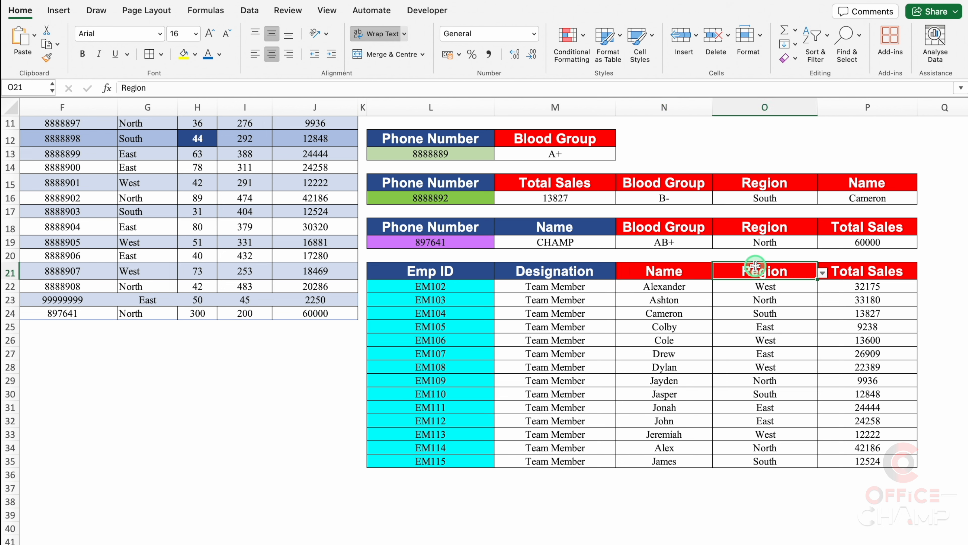
{"action": "left_click", "coordinate": [822, 273]}
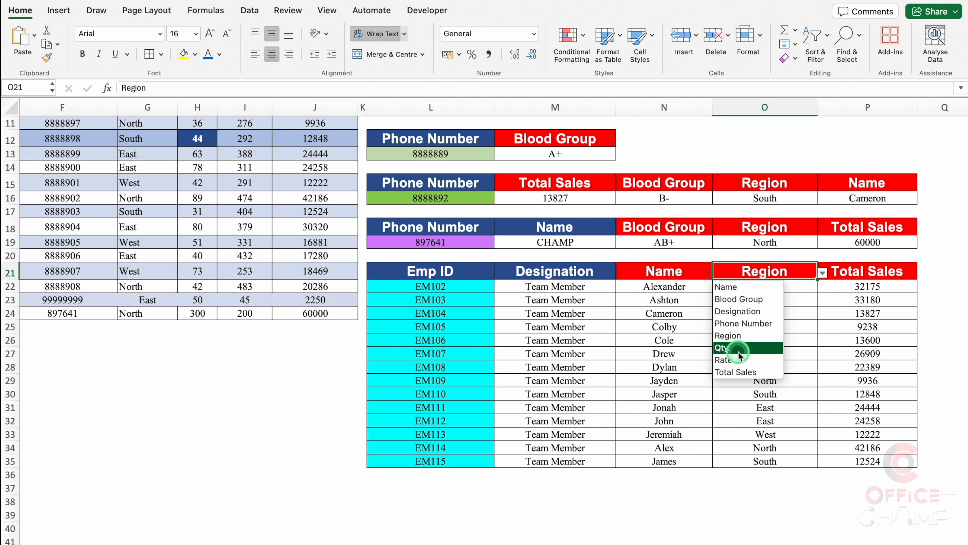
{"action": "left_click", "coordinate": [736, 360]}
{"action": "left_click", "coordinate": [854, 272]}
{"action": "left_click", "coordinate": [923, 274]}
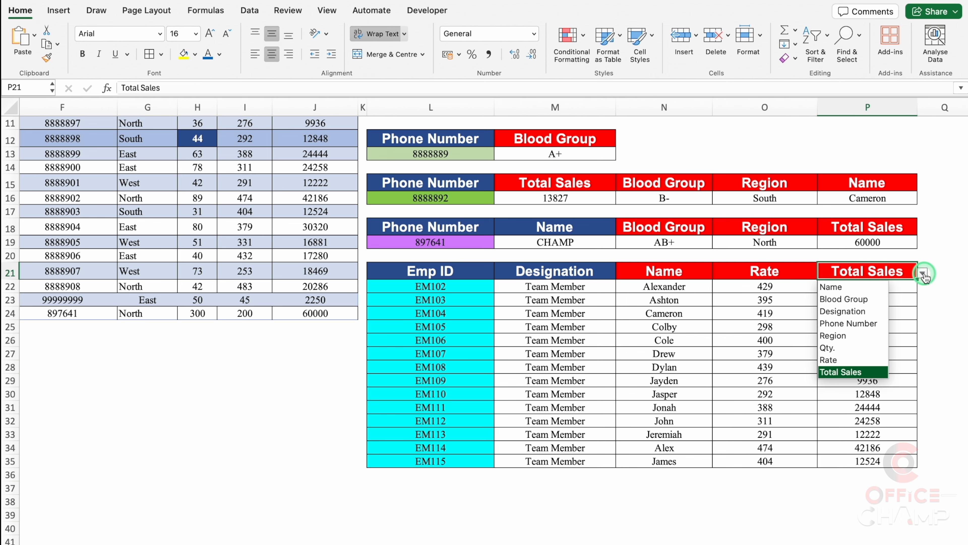
{"action": "left_click", "coordinate": [848, 323]}
{"action": "left_click", "coordinate": [876, 500]}
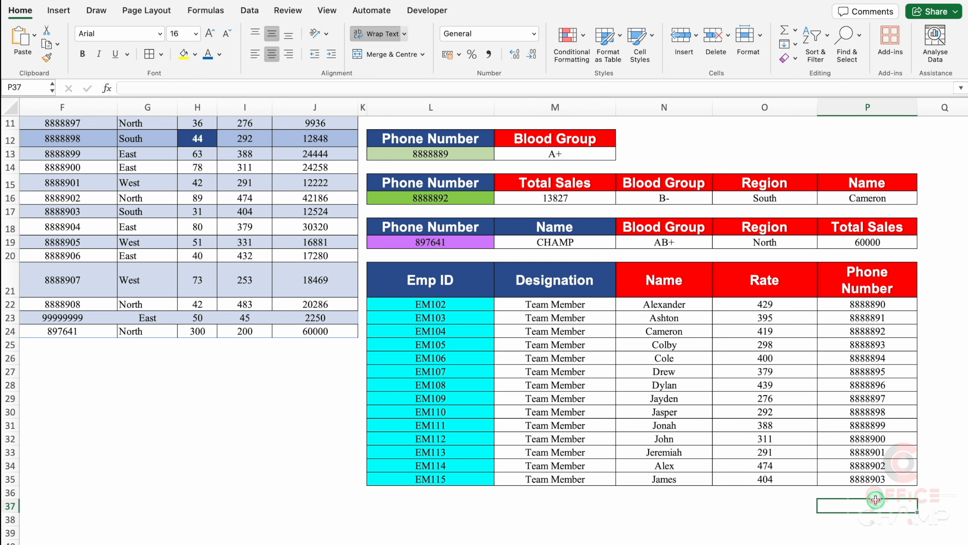